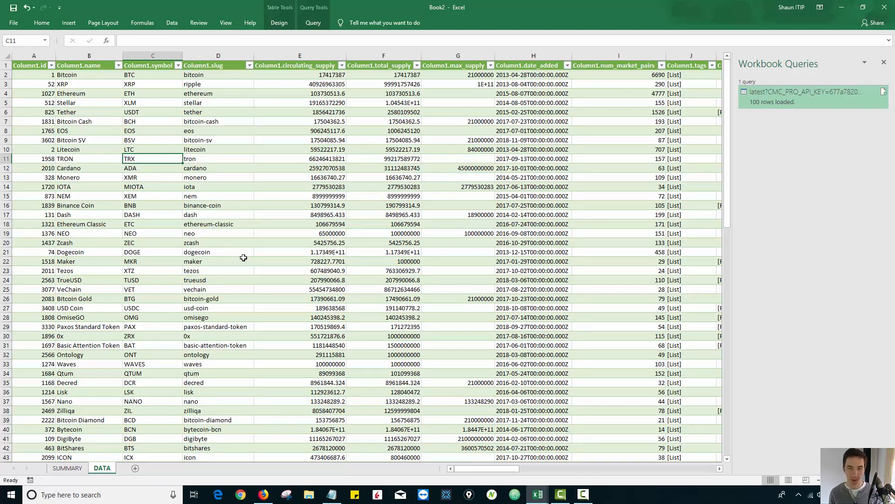
Switch to the Auto refresh tool workbook and refresh its current prices using the fox picture on the Summary sheet
{"action": "left_click", "coordinate": [537, 494]}
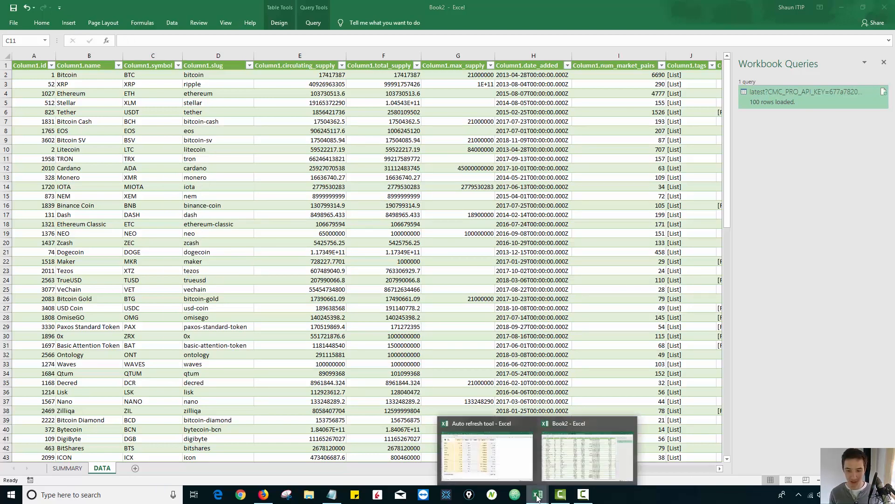
{"action": "left_click", "coordinate": [491, 459]}
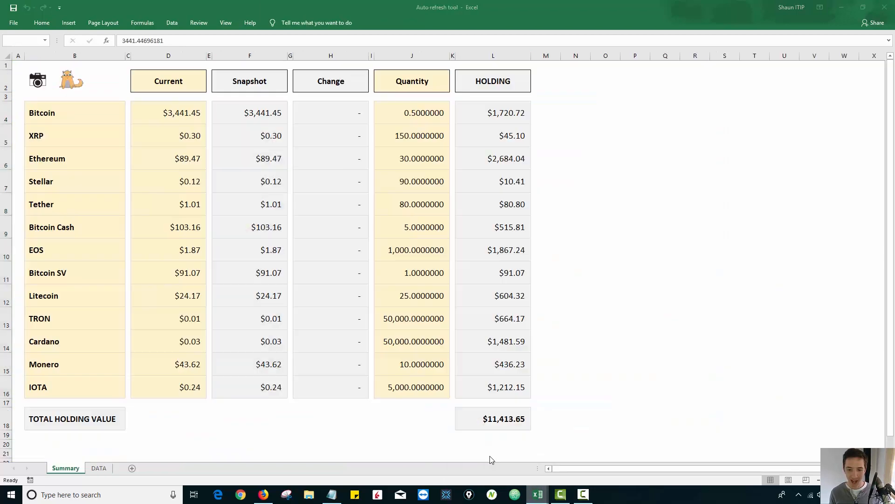
{"action": "left_click", "coordinate": [115, 141]}
{"action": "left_click", "coordinate": [70, 84]}
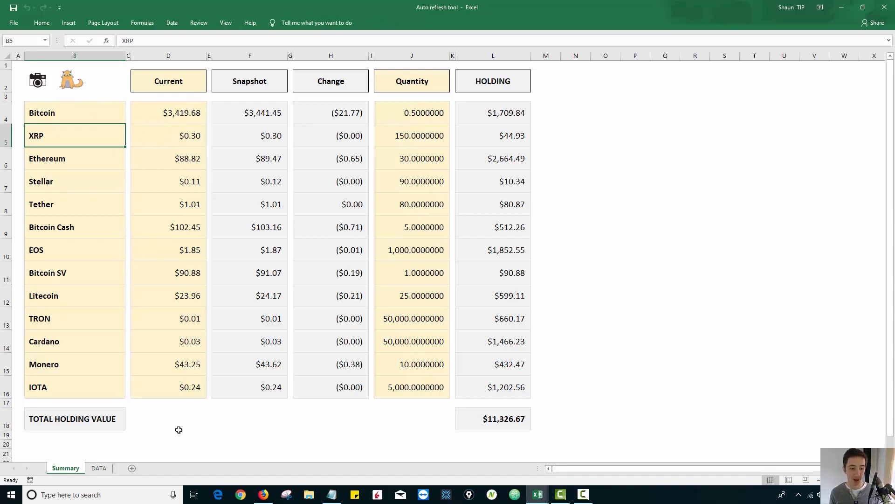
Return to the Book2 workbook and refresh the query table on the DATA sheet
{"action": "left_click", "coordinate": [541, 487]}
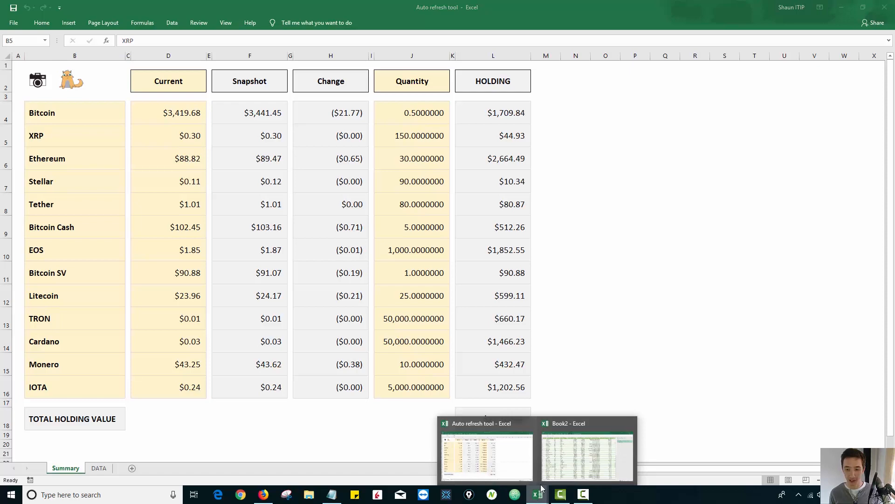
{"action": "left_click", "coordinate": [578, 469]}
{"action": "left_click", "coordinate": [65, 468]}
{"action": "left_click", "coordinate": [139, 84]}
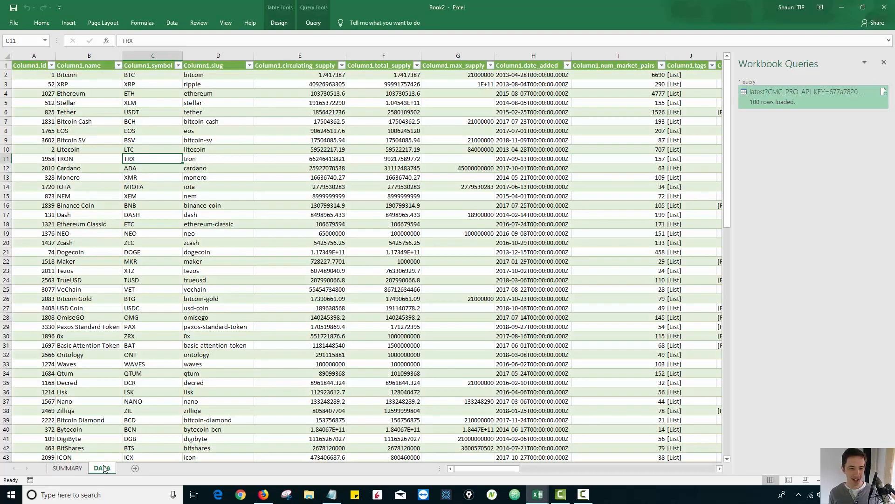
{"action": "left_click", "coordinate": [102, 467]}
{"action": "right_click", "coordinate": [164, 128]}
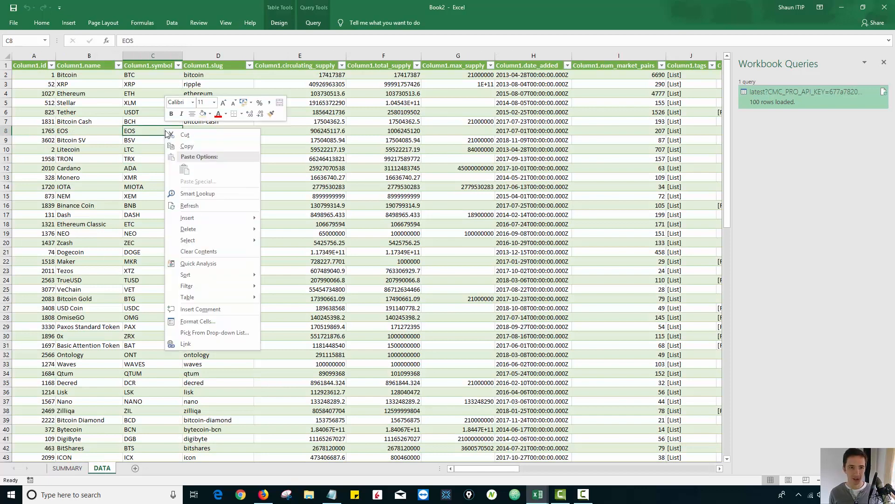
{"action": "left_click", "coordinate": [192, 204]}
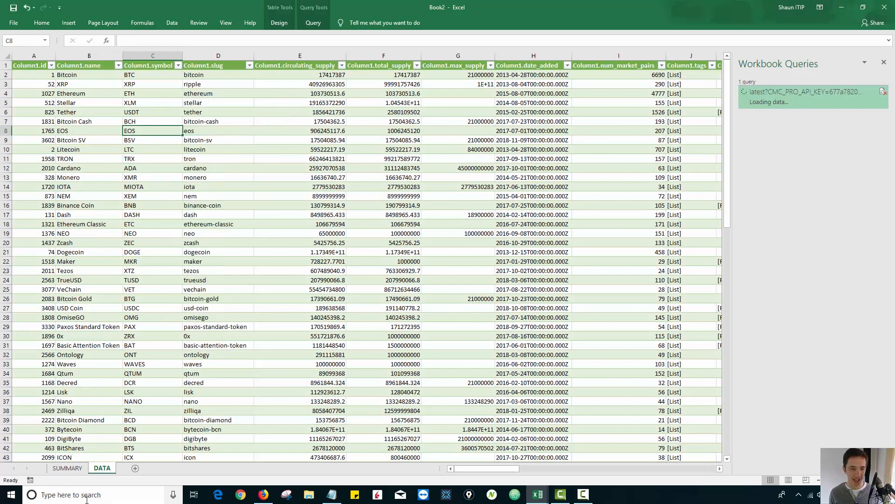
Insert a blank row above the coin list on the SUMMARY sheet
{"action": "left_click", "coordinate": [67, 468]}
{"action": "left_click", "coordinate": [99, 81]}
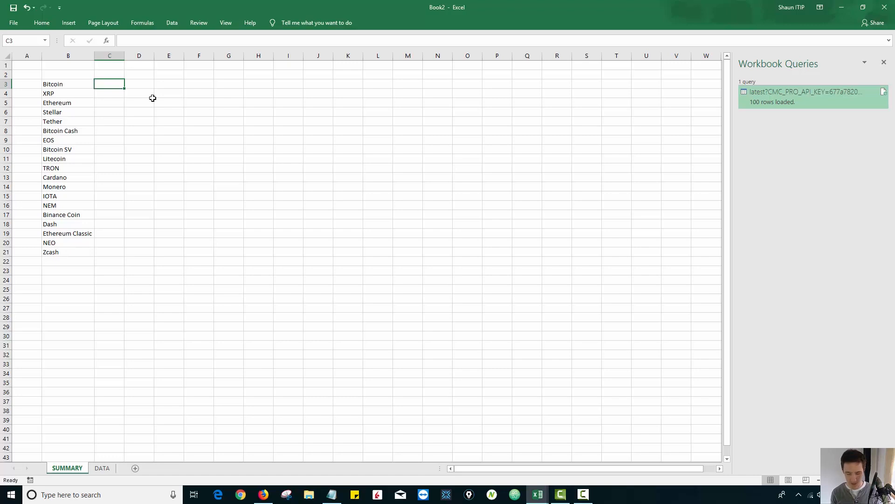
{"action": "left_click", "coordinate": [112, 75]}
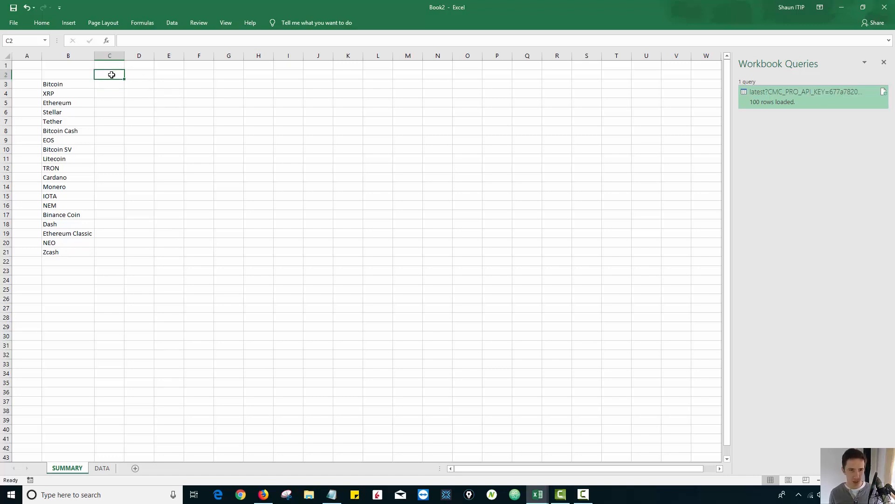
{"action": "key", "text": "shift+space"}
{"action": "key", "text": "ctrl+shift+plus"}
Enter the heading Current in cell C2 and widen column C
{"action": "left_click", "coordinate": [111, 75]}
{"action": "type", "text": "Cu"}
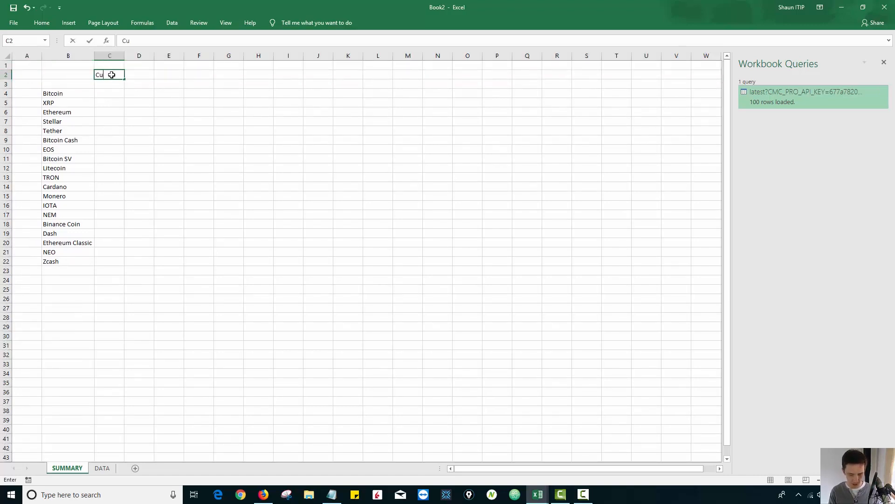
{"action": "type", "text": "rrent"}
{"action": "key", "text": "Return"}
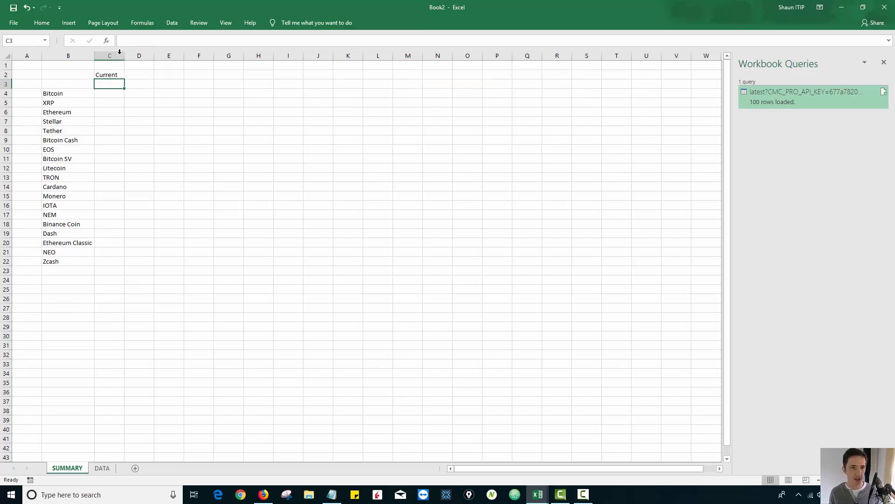
{"action": "left_click_drag", "start_coordinate": [123, 54], "coordinate": [148, 54]}
Try replacing Ethereum in cell B6 with EOS, and undo the entry
{"action": "left_click", "coordinate": [77, 112]}
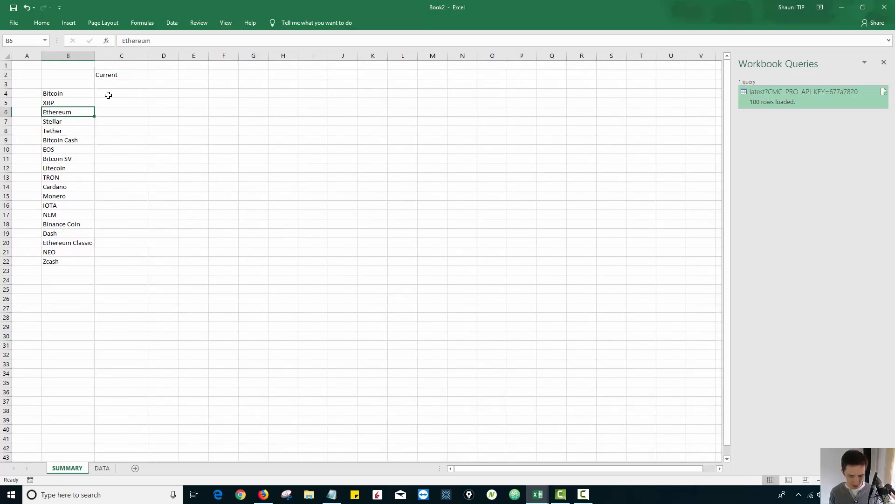
{"action": "type", "text": "EOS"}
{"action": "key", "text": "Return"}
{"action": "key", "text": "Return"}
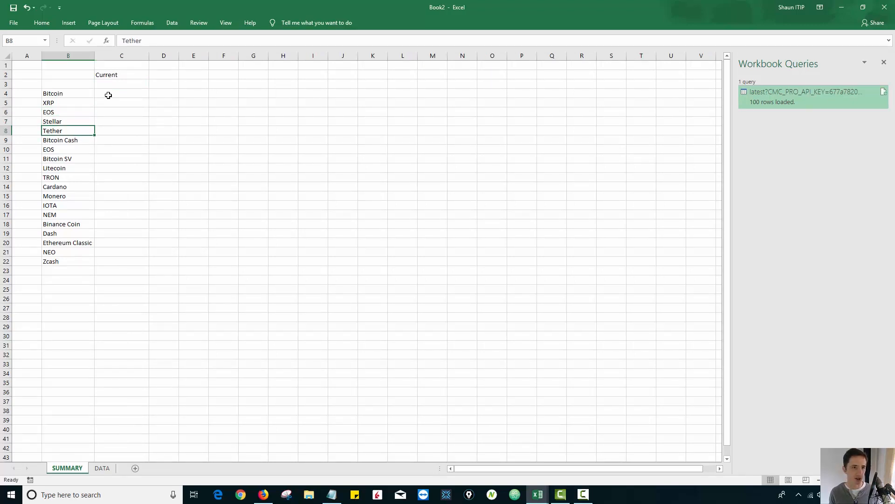
{"action": "key", "text": "Up"}
{"action": "key", "text": "Up"}
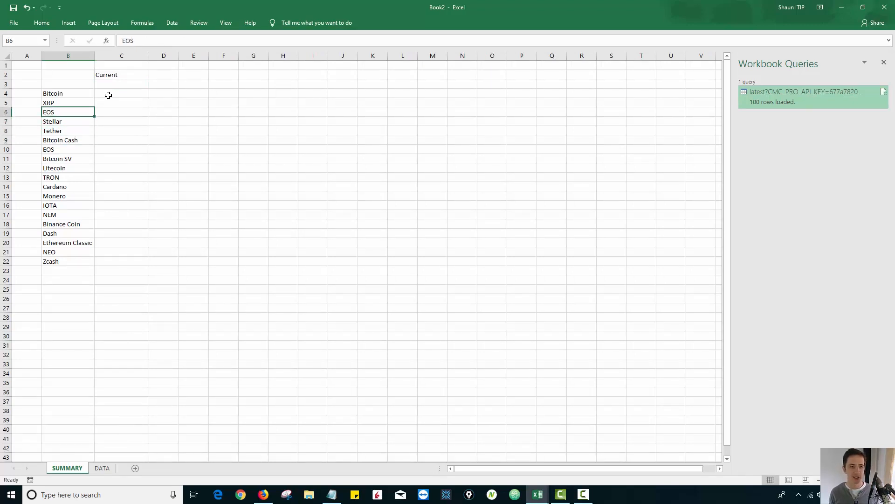
{"action": "key", "text": "ctrl+z"}
Begin a SUMIF formula in cell C4 of the SUMMARY sheet for Bitcoin's current price
{"action": "key", "text": "Right"}
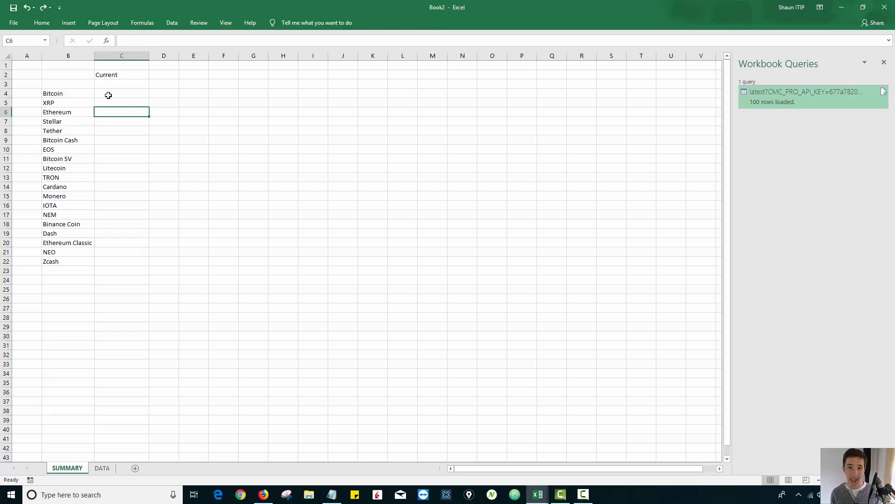
{"action": "key", "text": "Up"}
{"action": "key", "text": "Up"}
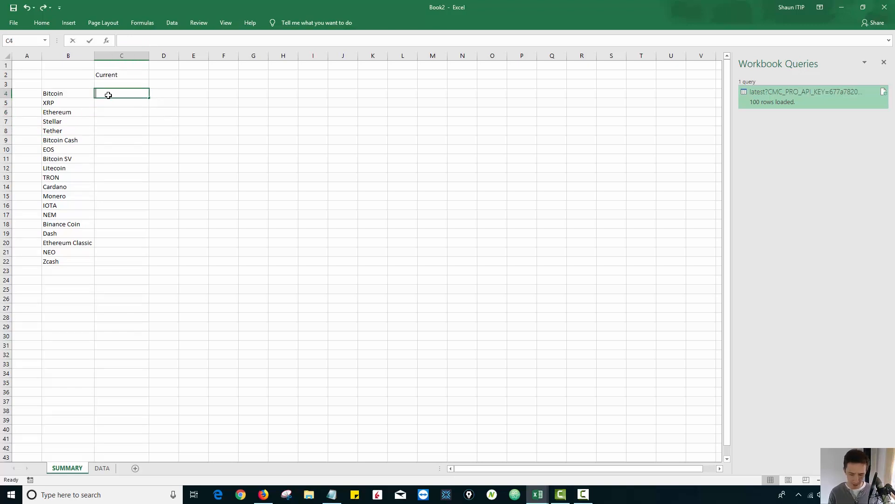
{"action": "type", "text": "="}
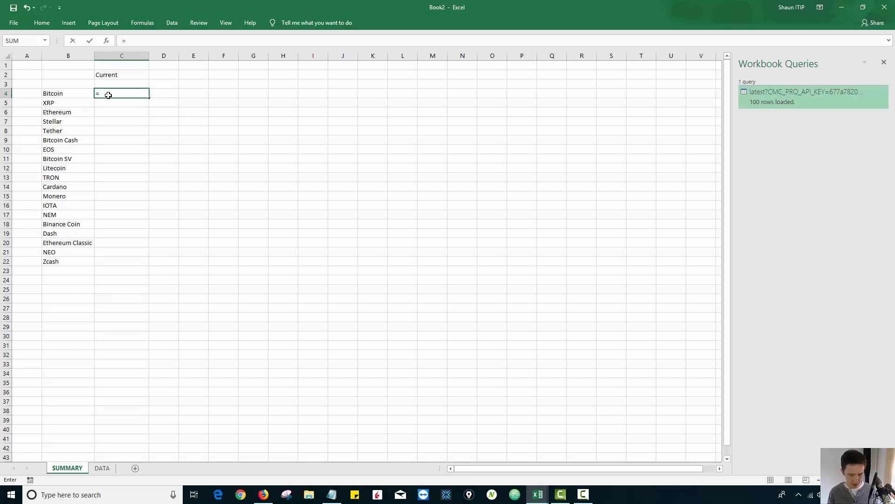
{"action": "type", "text": "SUMIF("}
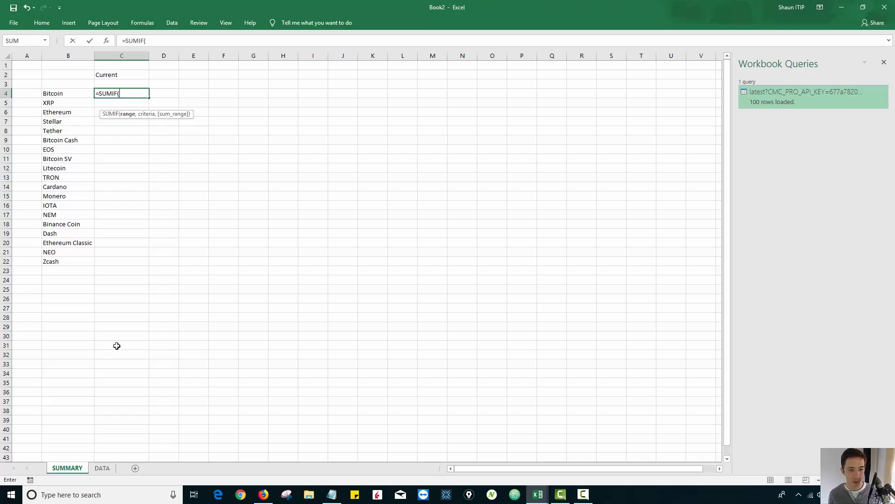
{"action": "left_click", "coordinate": [103, 468]}
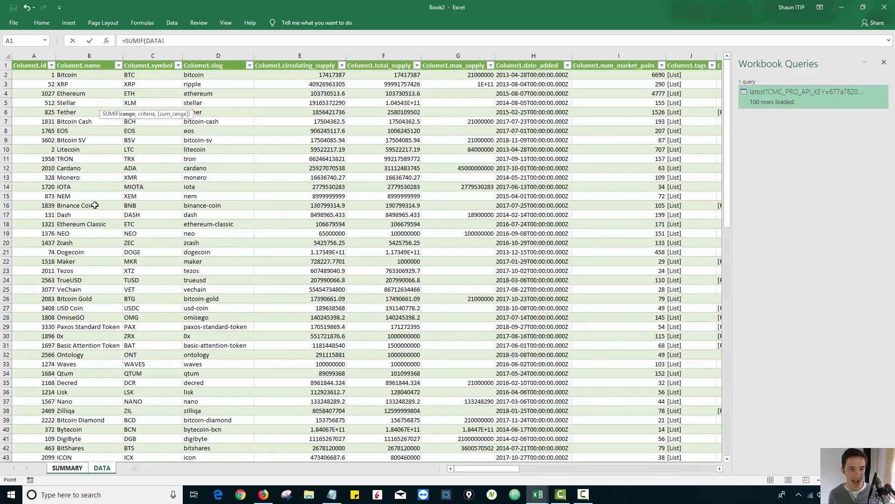
{"action": "left_click", "coordinate": [69, 56]}
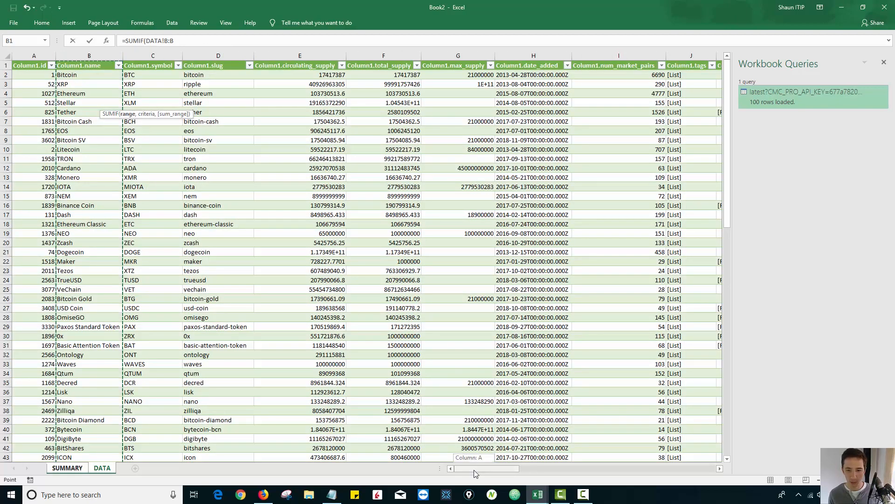
{"action": "left_click_drag", "start_coordinate": [474, 469], "coordinate": [617, 469]}
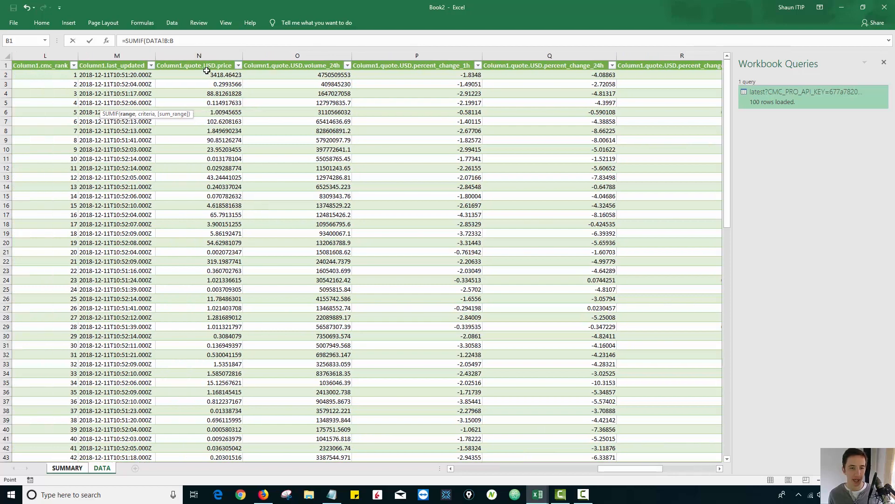
{"action": "left_click_drag", "start_coordinate": [640, 468], "coordinate": [494, 469]}
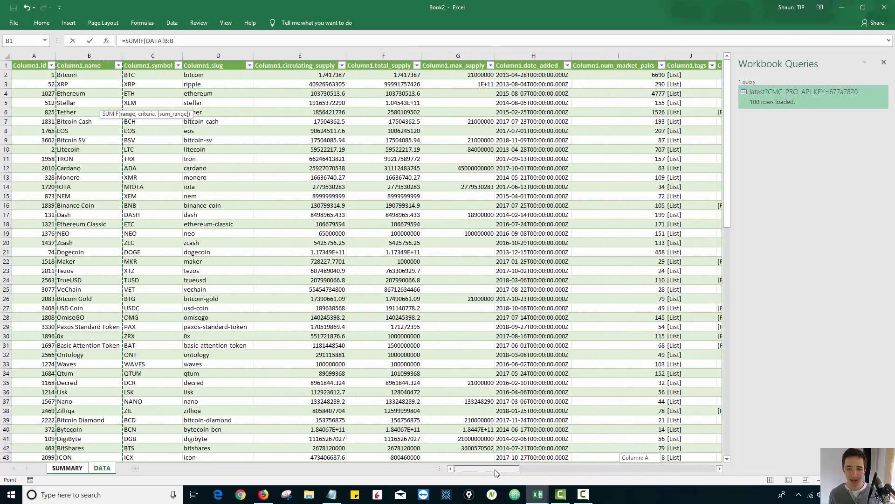
{"action": "left_click", "coordinate": [59, 471]}
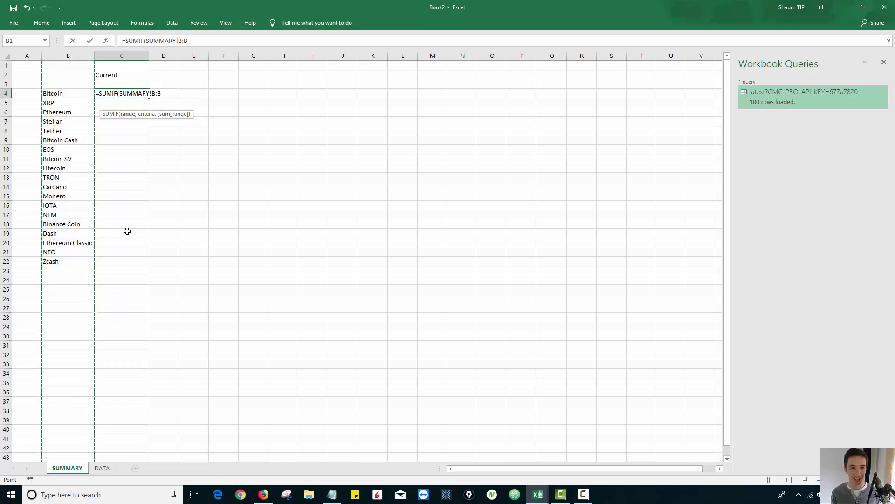
{"action": "key", "text": "BackSpace"}
{"action": "key", "text": "BackSpace"}
{"action": "key", "text": "BackSpace"}
{"action": "key", "text": "BackSpace"}
{"action": "key", "text": "BackSpace"}
{"action": "key", "text": "BackSpace"}
{"action": "key", "text": "BackSpace"}
{"action": "key", "text": "BackSpace"}
{"action": "key", "text": "BackSpace"}
{"action": "key", "text": "BackSpace"}
{"action": "key", "text": "BackSpace"}
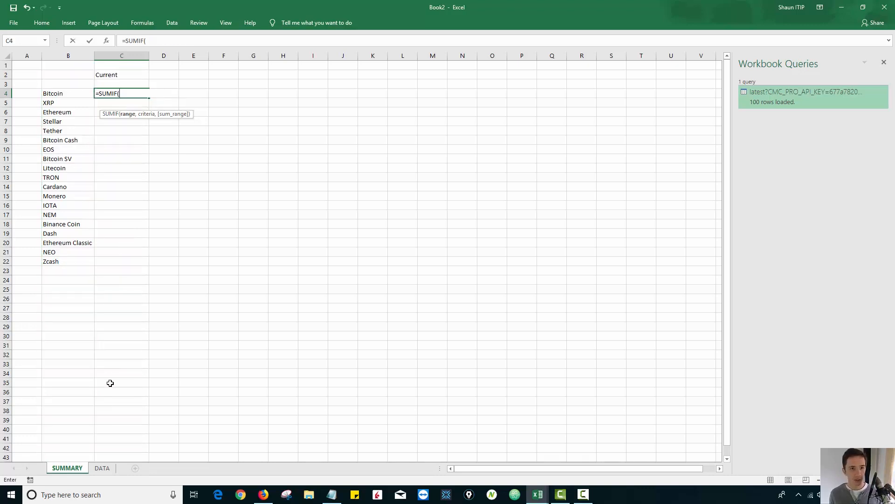
Set the SUMIF range to the coin name column of the DATA sheet as the absolute reference DATA!$B:$B
{"action": "left_click", "coordinate": [102, 468]}
{"action": "left_click", "coordinate": [77, 56]}
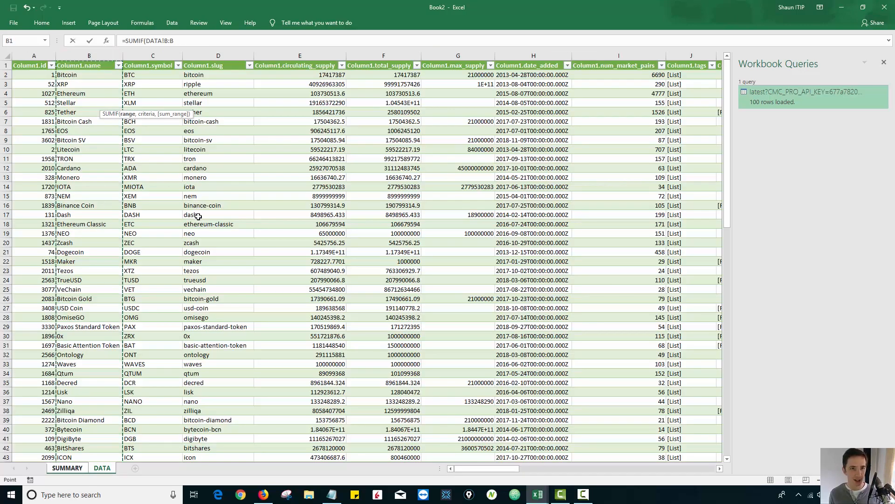
{"action": "key", "text": "F4"}
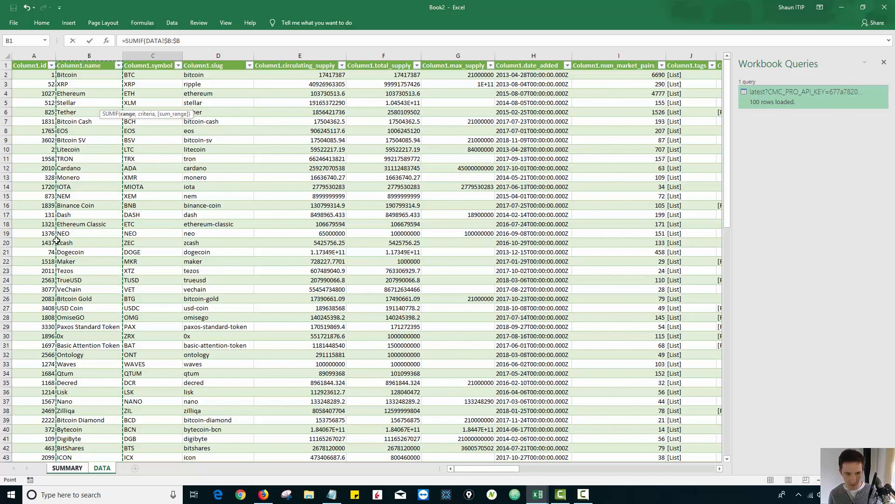
{"action": "type", "text": ","}
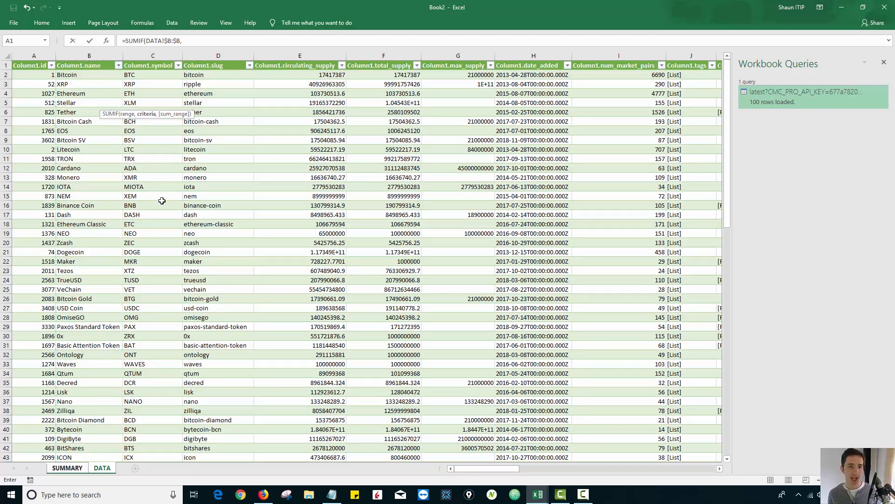
Set the SUMIF criteria to the Bitcoin cell as $B4, with only the column locked and the SUMMARY! prefix removed
{"action": "left_click", "coordinate": [68, 468]}
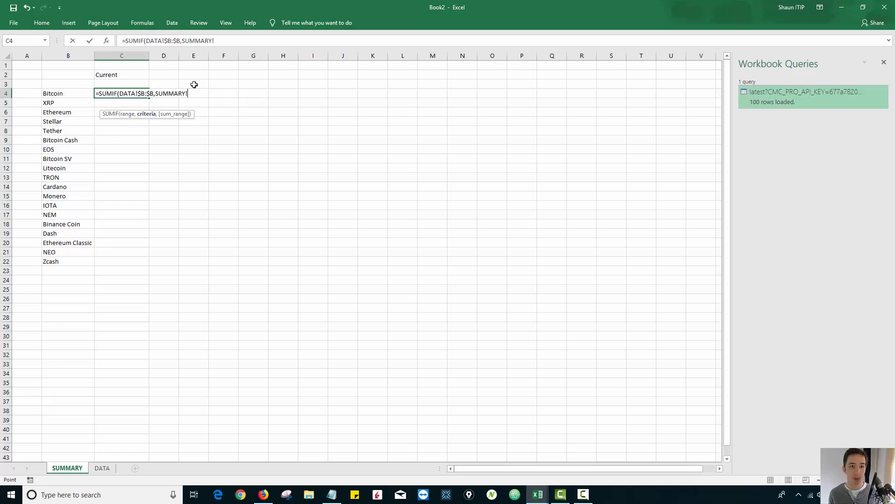
{"action": "left_click_drag", "start_coordinate": [195, 94], "coordinate": [156, 93]}
{"action": "left_click", "coordinate": [56, 93]}
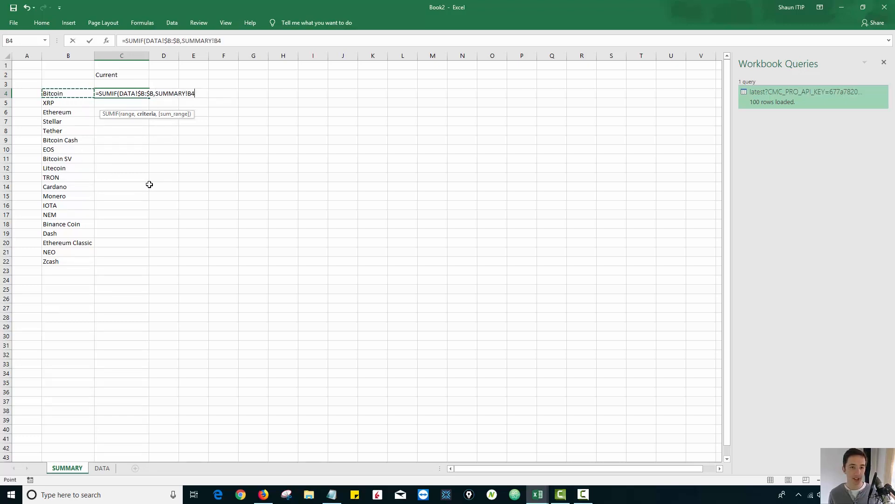
{"action": "key", "text": "F4"}
{"action": "key", "text": "F4"}
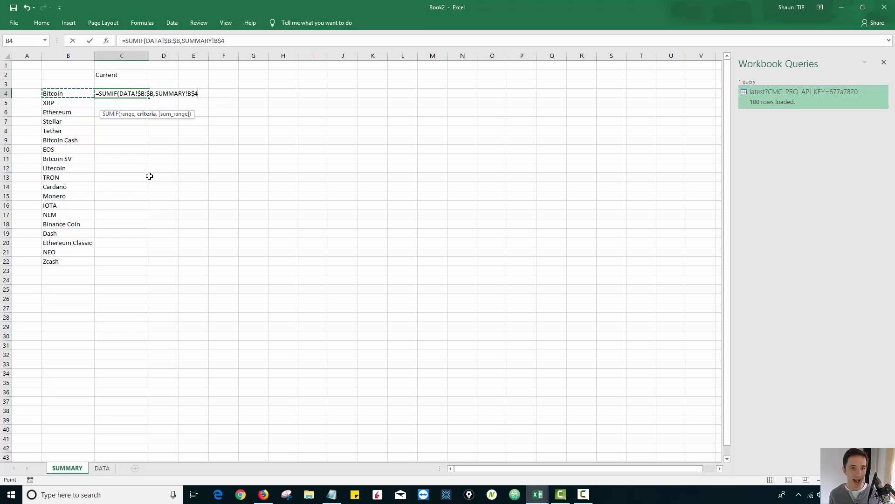
{"action": "key", "text": "F4"}
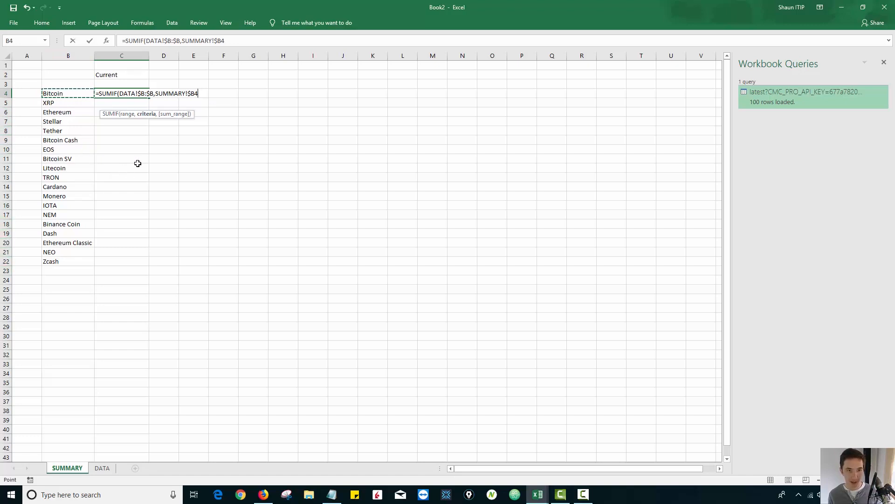
{"action": "left_click_drag", "start_coordinate": [173, 92], "coordinate": [156, 93]}
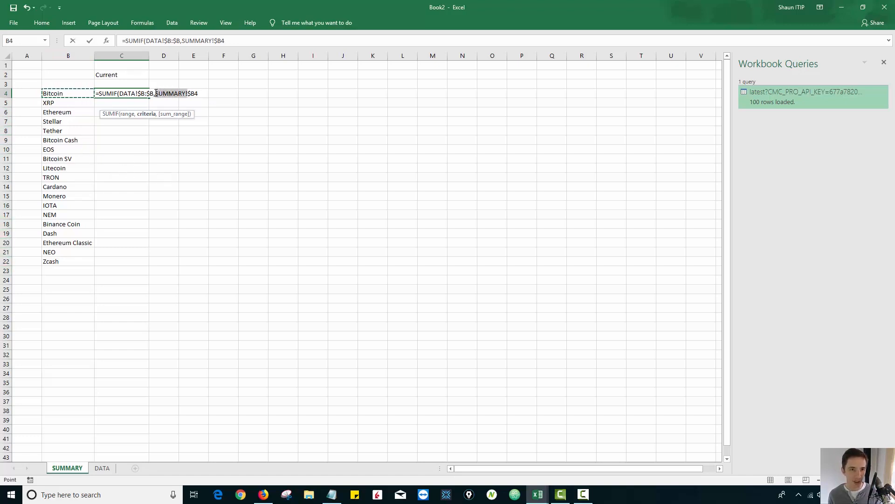
{"action": "key", "text": "BackSpace"}
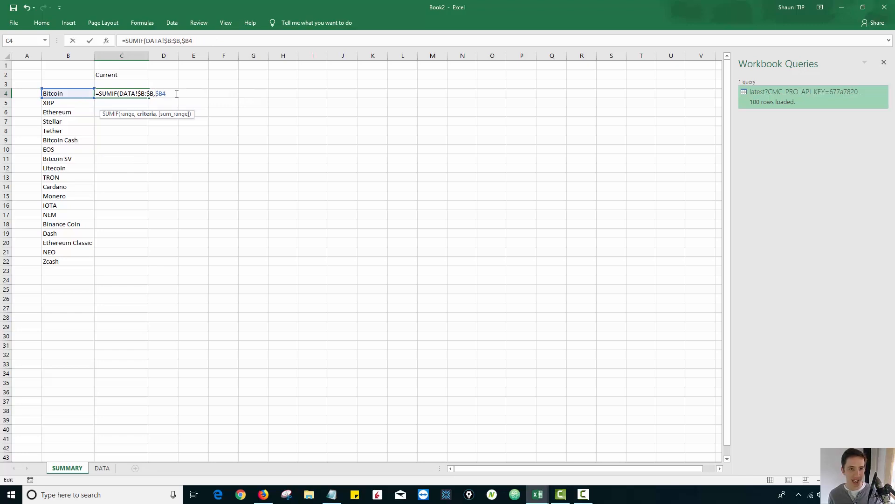
Set the SUMIF sum range to the USD price column of the DATA sheet as DATA!$N:$N and complete the formula
{"action": "type", "text": ","}
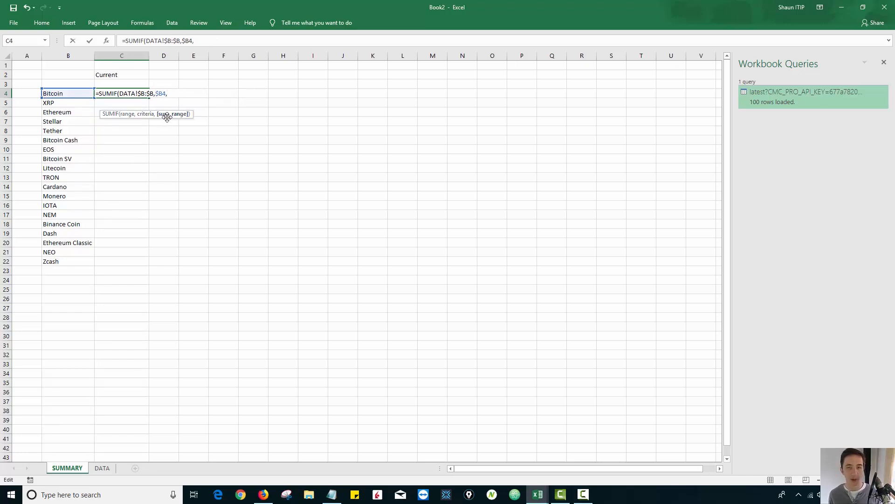
{"action": "left_click", "coordinate": [102, 467]}
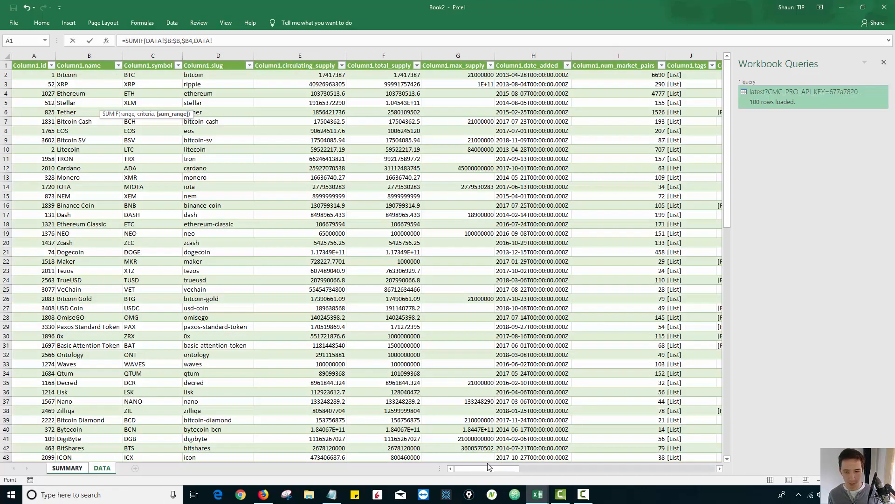
{"action": "left_click_drag", "start_coordinate": [484, 469], "coordinate": [615, 468]}
{"action": "left_click", "coordinate": [272, 55]}
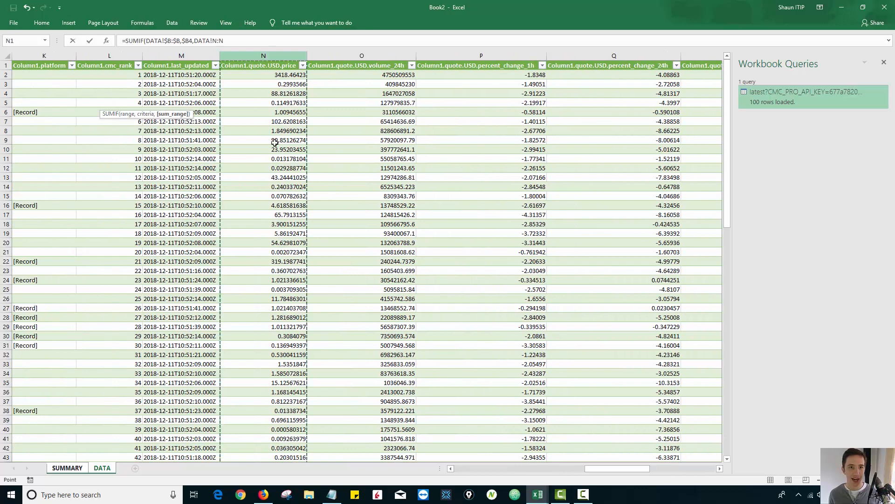
{"action": "key", "text": "F4"}
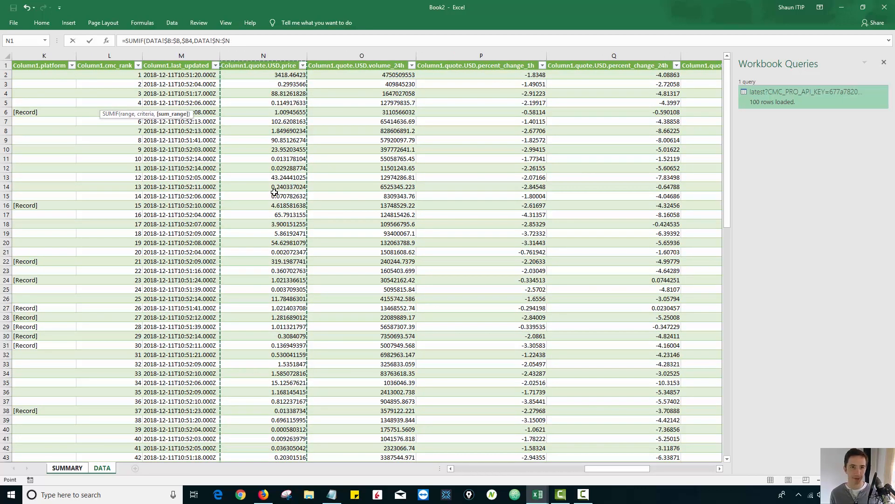
{"action": "type", "text": ")"}
{"action": "key", "text": "Return"}
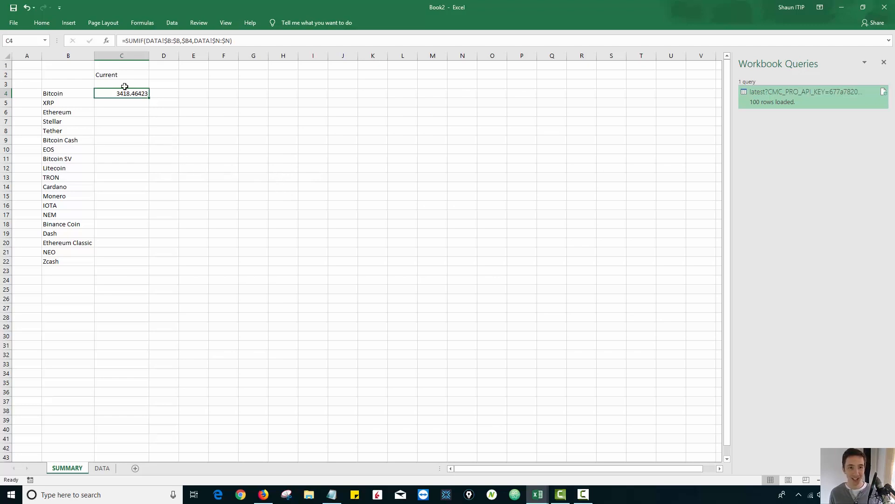
Try replacing Bitcoin in cell B4 with Ethereum to test the lookup, and undo the entry
{"action": "left_click", "coordinate": [79, 94]}
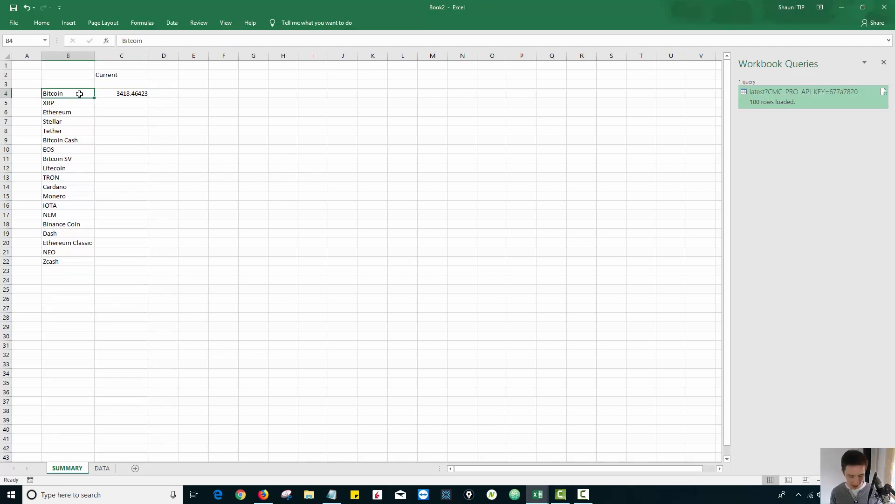
{"action": "type", "text": "Ethereum"}
{"action": "key", "text": "Return"}
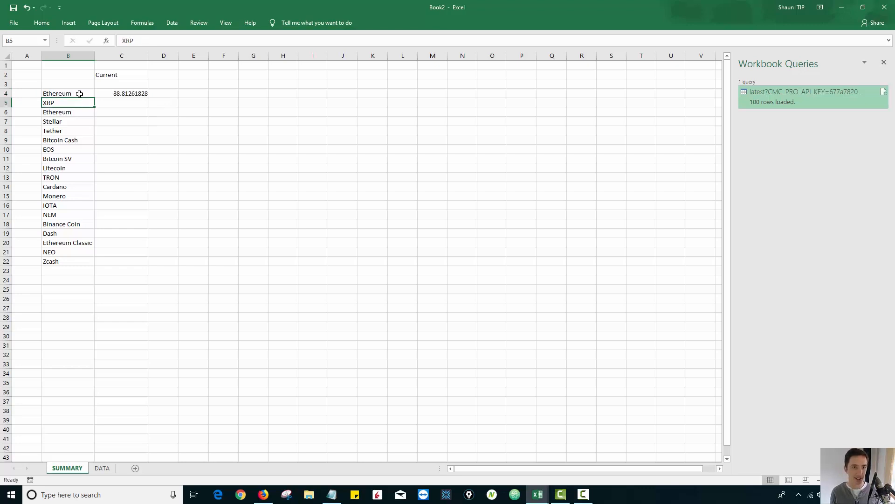
{"action": "key", "text": "Up"}
{"action": "key", "text": "Right"}
{"action": "key", "text": "Left"}
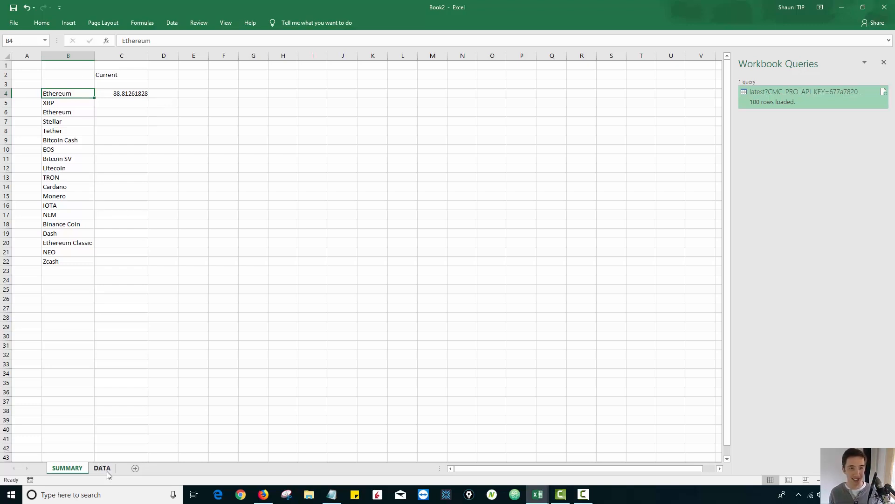
{"action": "key", "text": "ctrl+z"}
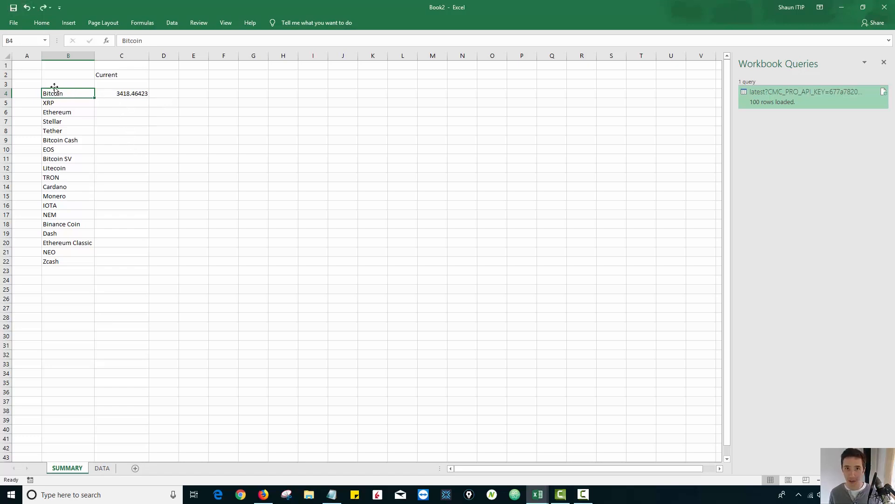
Copy the Bitcoin price from C4 into E4 as a static value and widen column E to fit it
{"action": "left_click", "coordinate": [140, 97]}
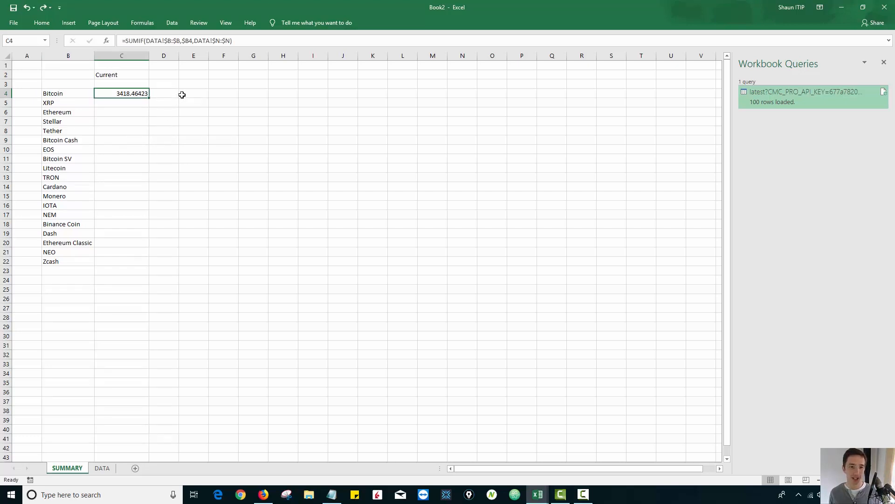
{"action": "key", "text": "ctrl+c"}
{"action": "left_click", "coordinate": [191, 93]}
{"action": "key", "text": "alt"}
{"action": "key", "text": "e"}
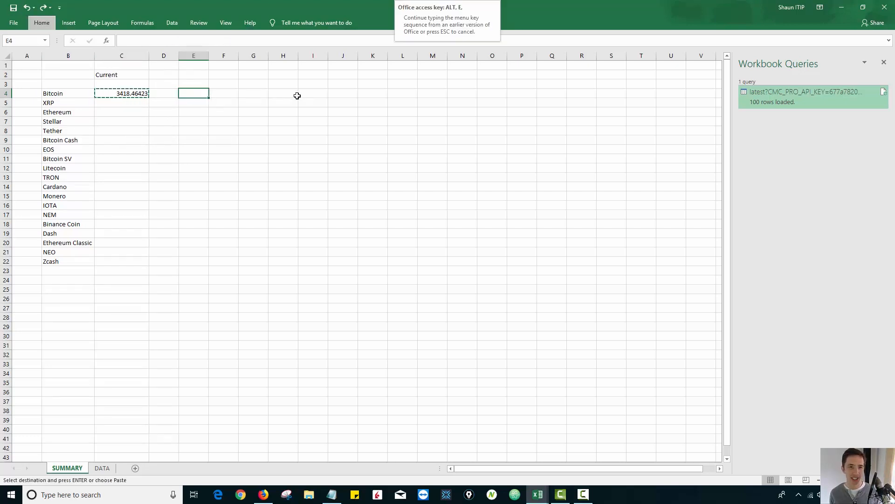
{"action": "key", "text": "s"}
{"action": "key", "text": "v"}
{"action": "key", "text": "Return"}
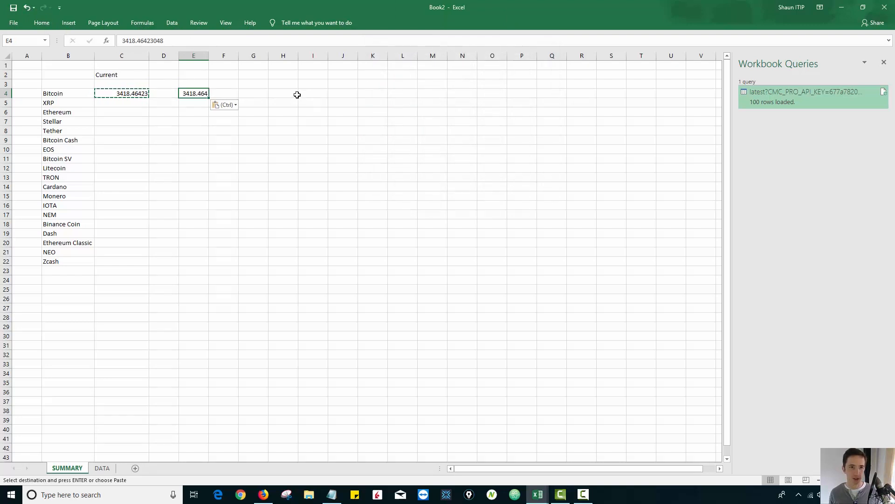
{"action": "key", "text": "Escape"}
{"action": "left_click_drag", "start_coordinate": [209, 56], "coordinate": [224, 56]}
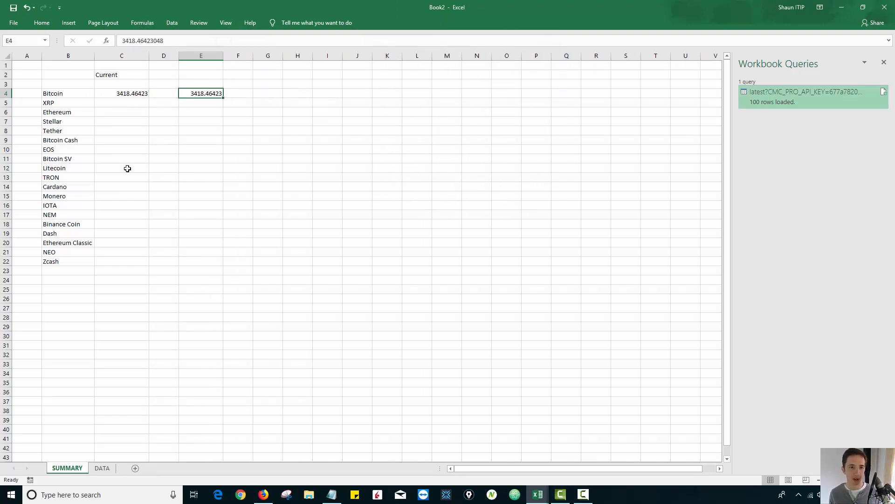
Refresh the query table on the DATA sheet
{"action": "left_click", "coordinate": [102, 468]}
{"action": "right_click", "coordinate": [178, 195]}
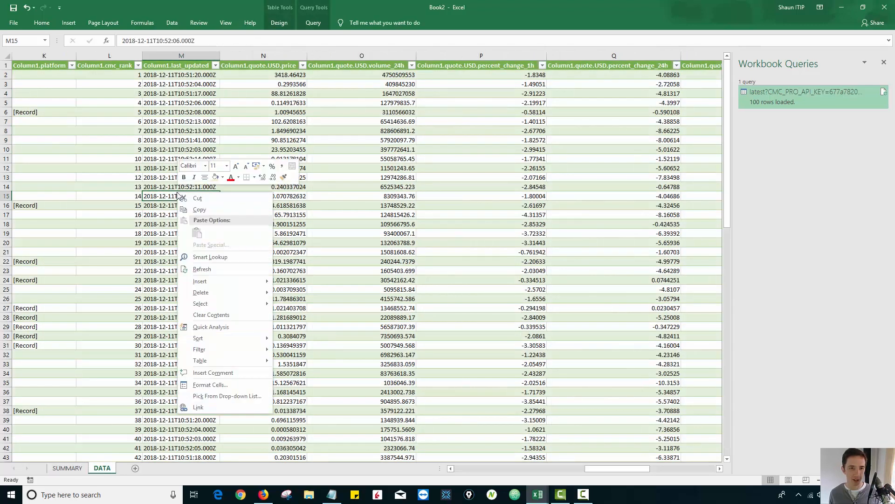
{"action": "left_click", "coordinate": [202, 269]}
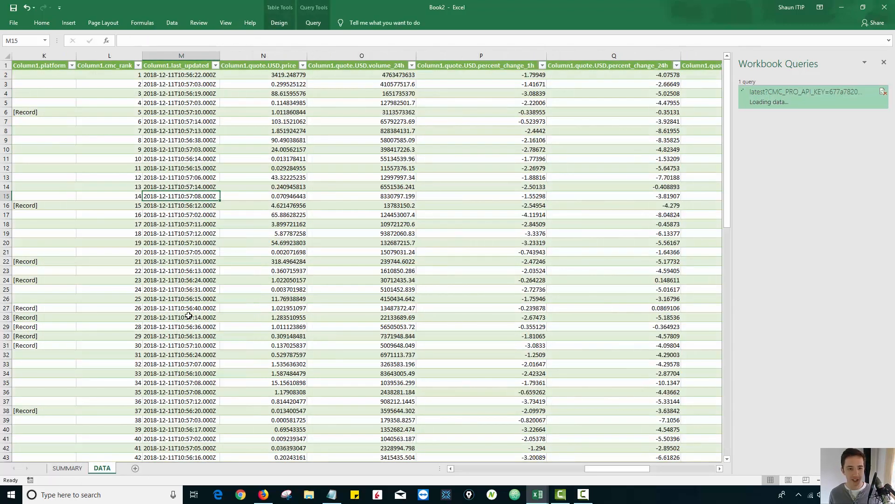
Compare the Bitcoin formula result in C4 with the static value in E4 on the SUMMARY sheet
{"action": "left_click", "coordinate": [70, 470]}
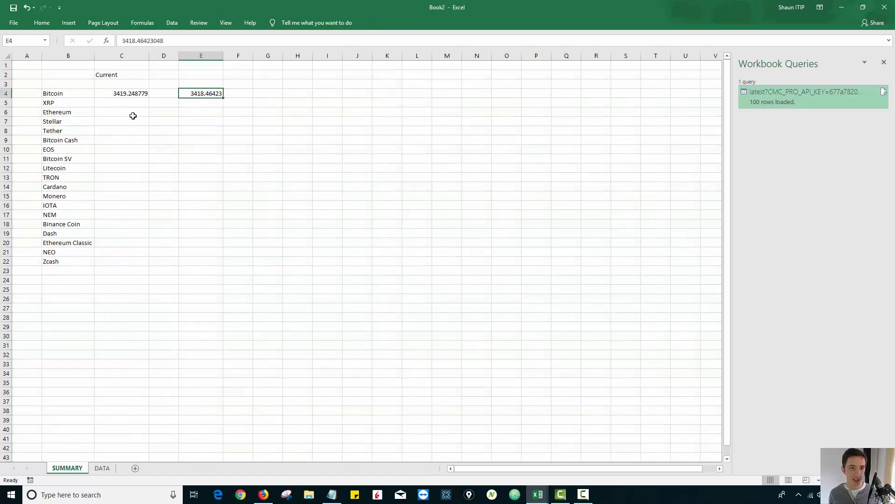
{"action": "left_click", "coordinate": [132, 100]}
{"action": "key", "text": "Up"}
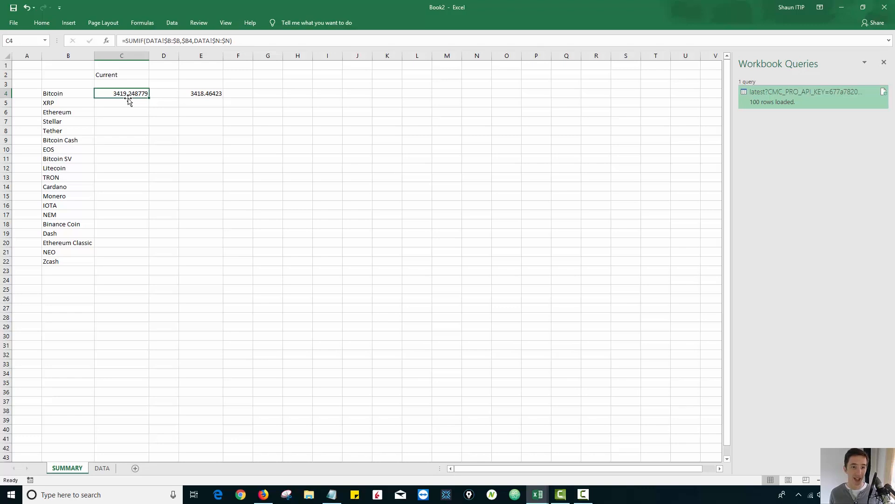
{"action": "left_click", "coordinate": [190, 95]}
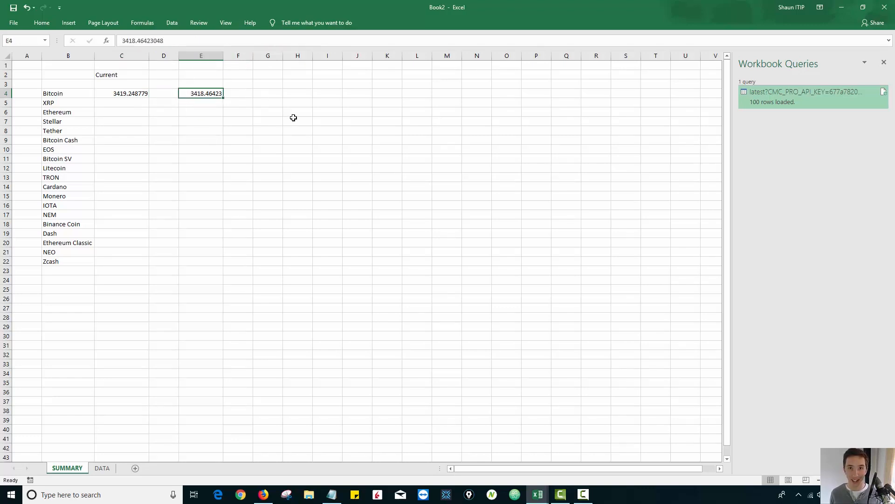
Fill the SUMIF formula from C4 down to C22 for all listed coins
{"action": "left_click", "coordinate": [141, 96]}
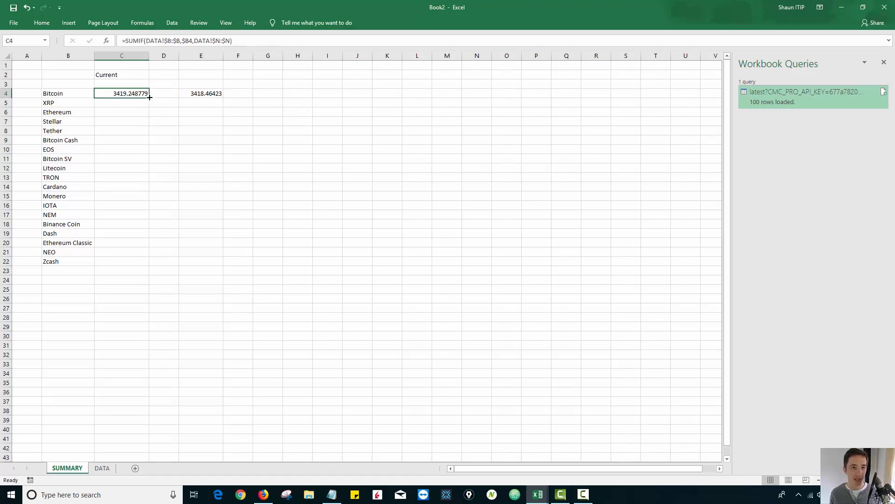
{"action": "left_click_drag", "start_coordinate": [149, 96], "coordinate": [135, 267]}
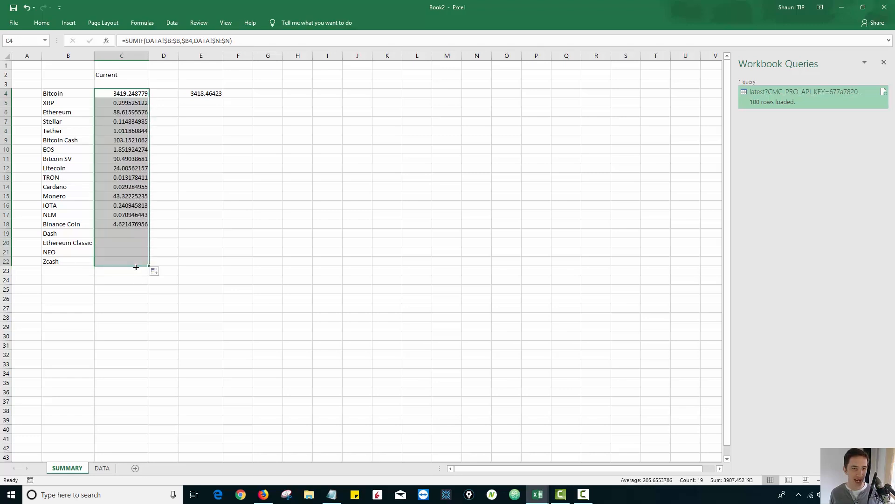
{"action": "left_click", "coordinate": [129, 93]}
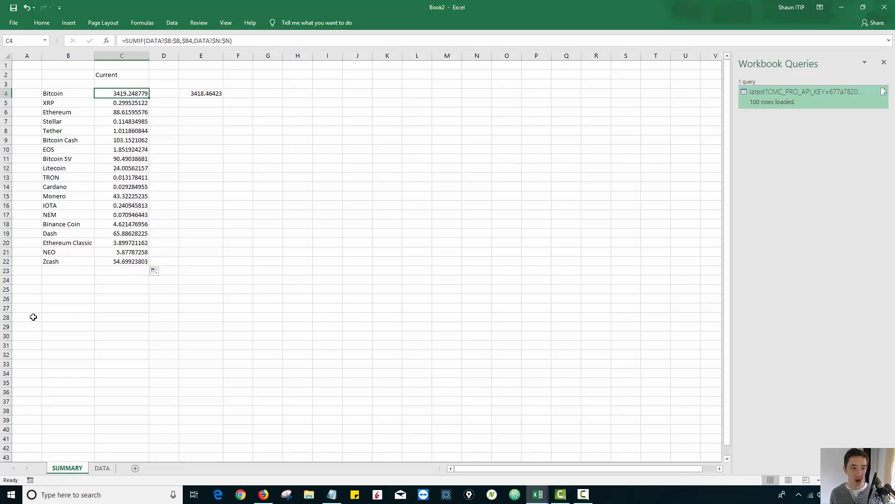
Examine the filled SUMIF formulas and prices in the Current column down to the Zcash row
{"action": "left_click", "coordinate": [60, 272]}
{"action": "left_click", "coordinate": [60, 298]}
{"action": "left_click", "coordinate": [64, 335]}
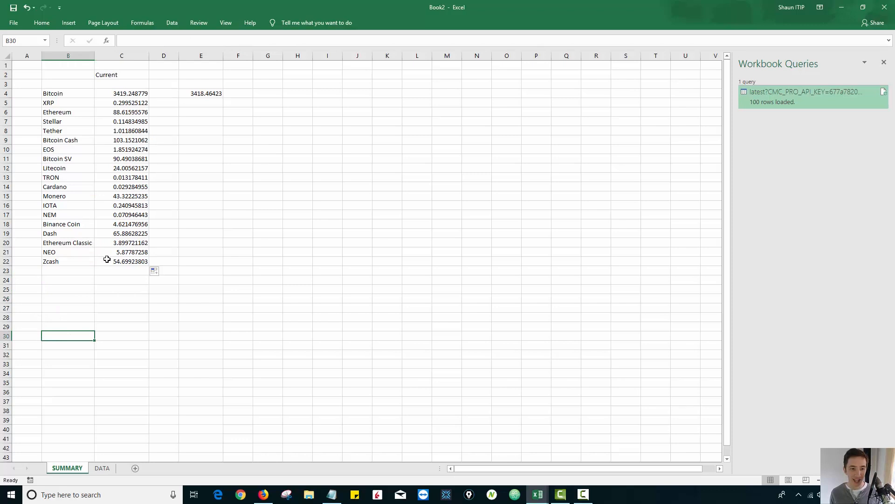
{"action": "left_click_drag", "start_coordinate": [107, 259], "coordinate": [115, 96]}
{"action": "left_click", "coordinate": [139, 259]}
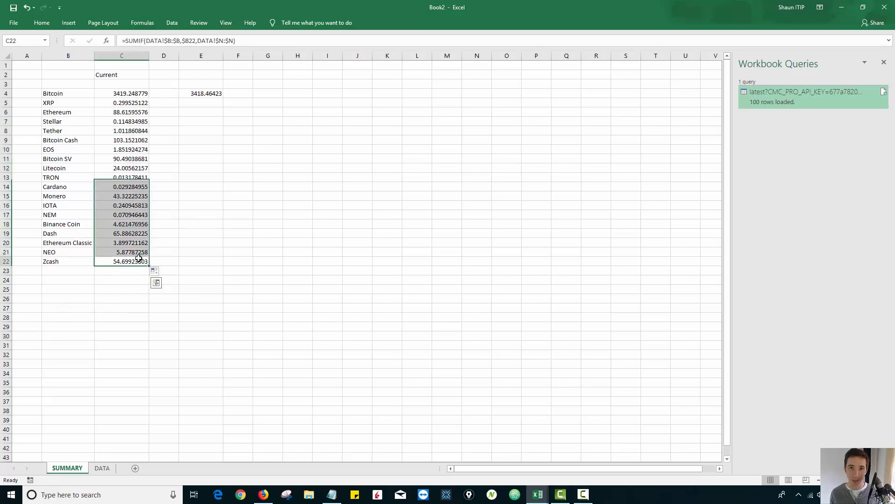
{"action": "left_click", "coordinate": [127, 251]}
{"action": "left_click", "coordinate": [121, 101]}
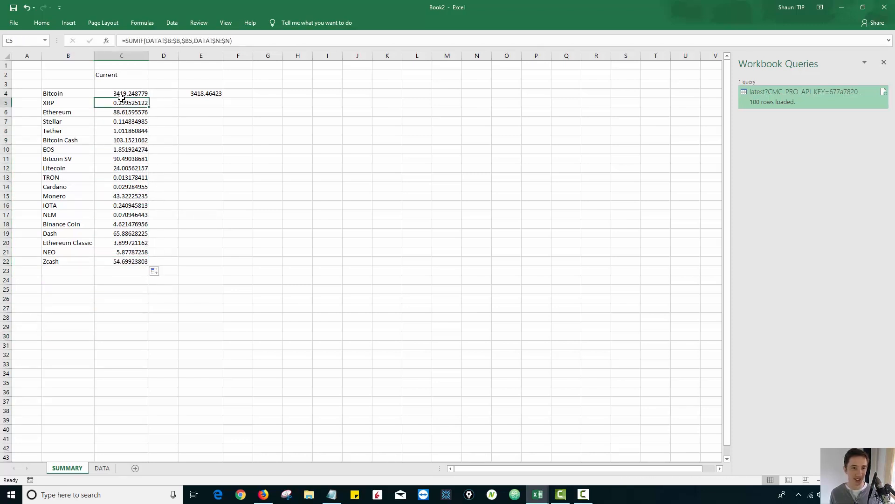
{"action": "left_click", "coordinate": [120, 93]}
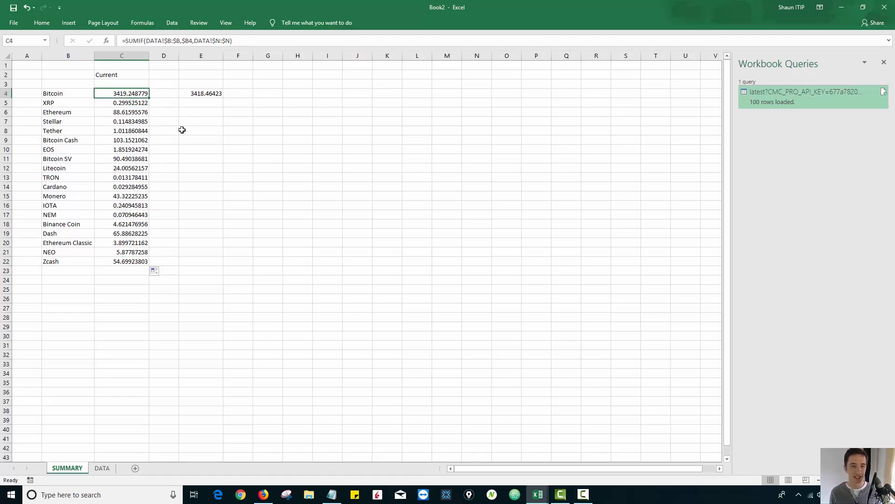
{"action": "left_click", "coordinate": [261, 221]}
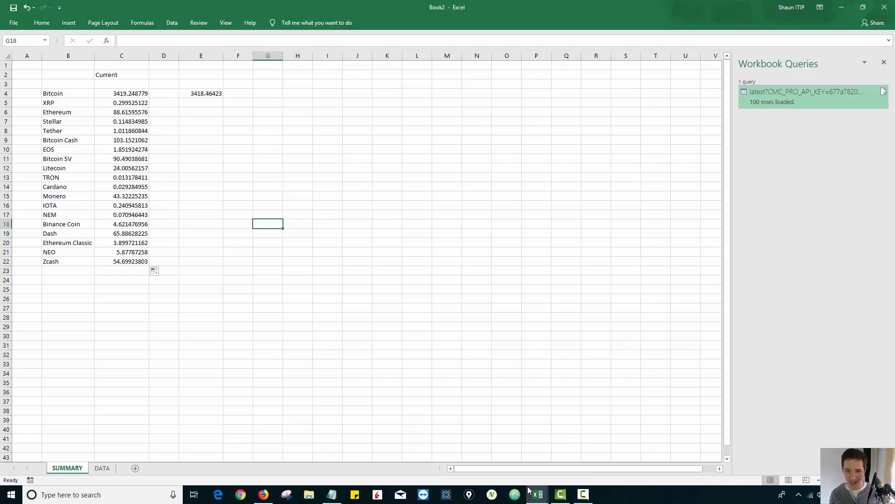
View the formatted Summary sheet in the Auto refresh tool workbook, and return to Book2
{"action": "mouse_move", "coordinate": [538, 494]}
{"action": "left_click", "coordinate": [475, 455]}
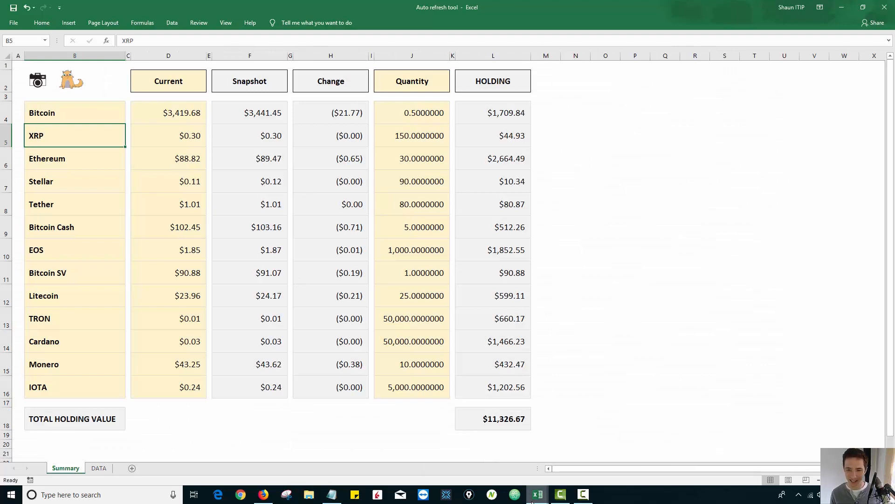
{"action": "mouse_move", "coordinate": [538, 493]}
{"action": "left_click", "coordinate": [583, 454]}
{"action": "left_click", "coordinate": [348, 242]}
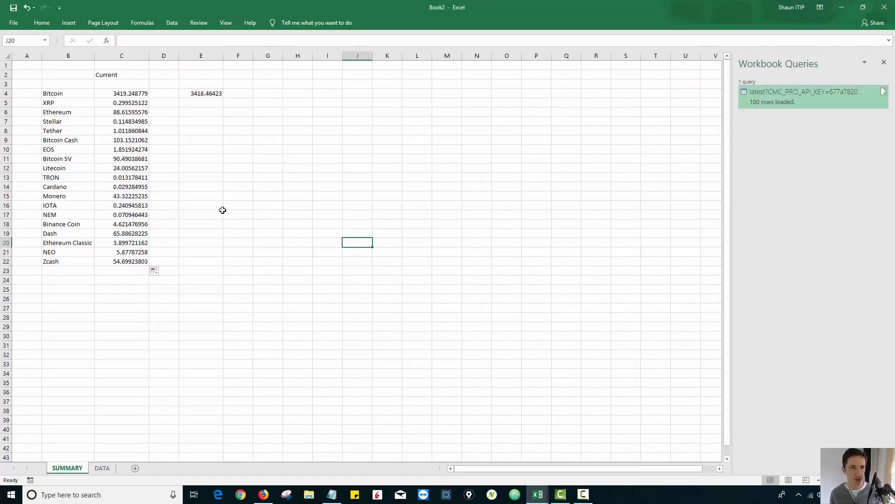
Apply middle vertical alignment to all cells of the SUMMARY sheet
{"action": "left_click", "coordinate": [8, 52]}
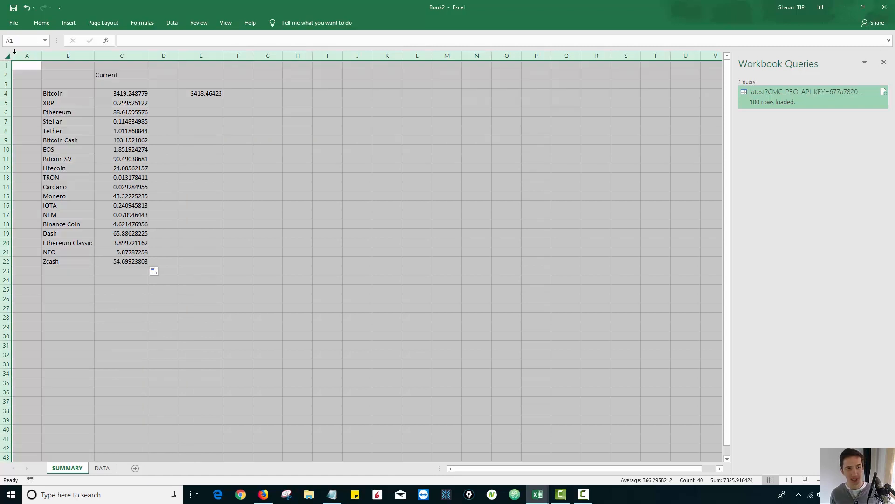
{"action": "left_click", "coordinate": [41, 23]}
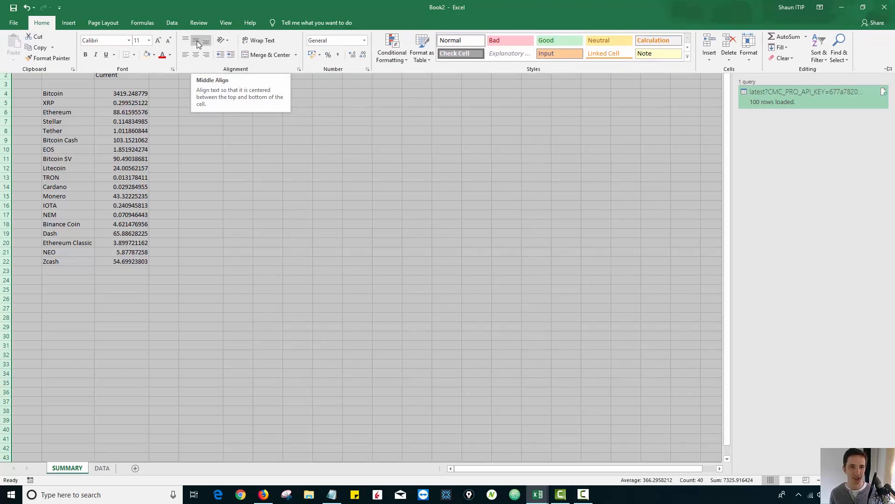
{"action": "left_click", "coordinate": [25, 91]}
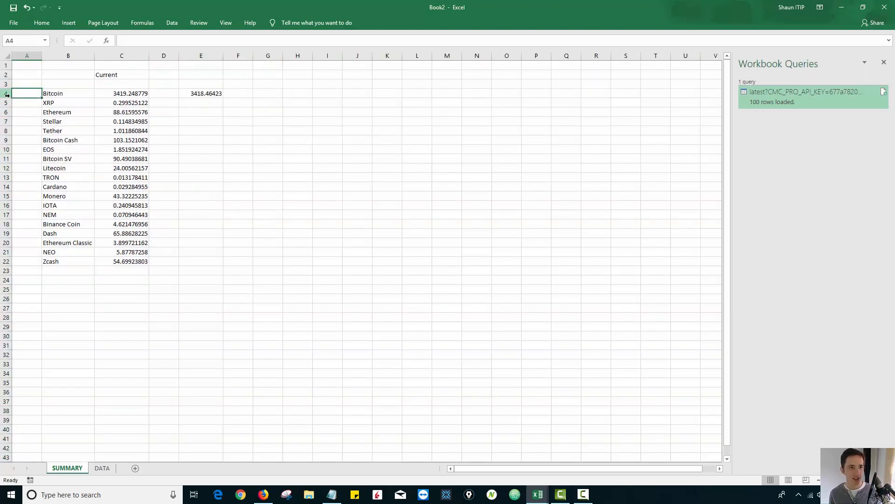
Increase the height of row 4 and try top and bottom alignment on B4:E4, ending on middle alignment
{"action": "left_click_drag", "start_coordinate": [8, 98], "coordinate": [7, 110]}
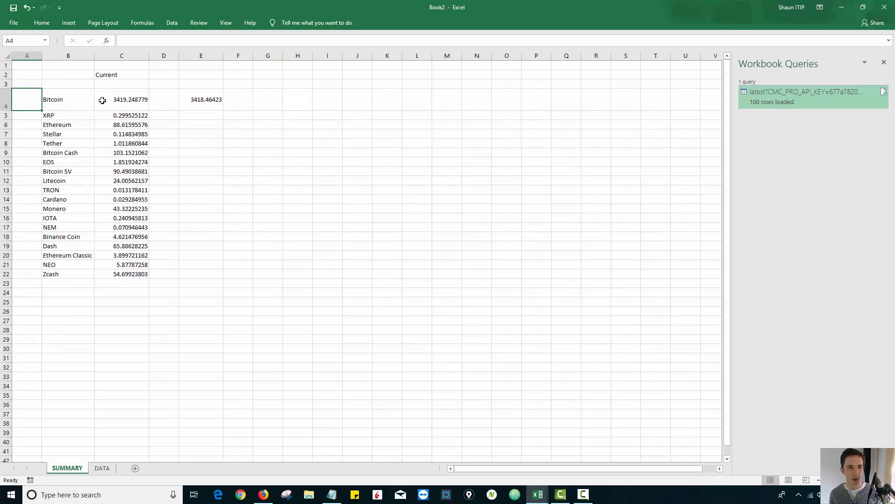
{"action": "left_click_drag", "start_coordinate": [70, 100], "coordinate": [218, 98]}
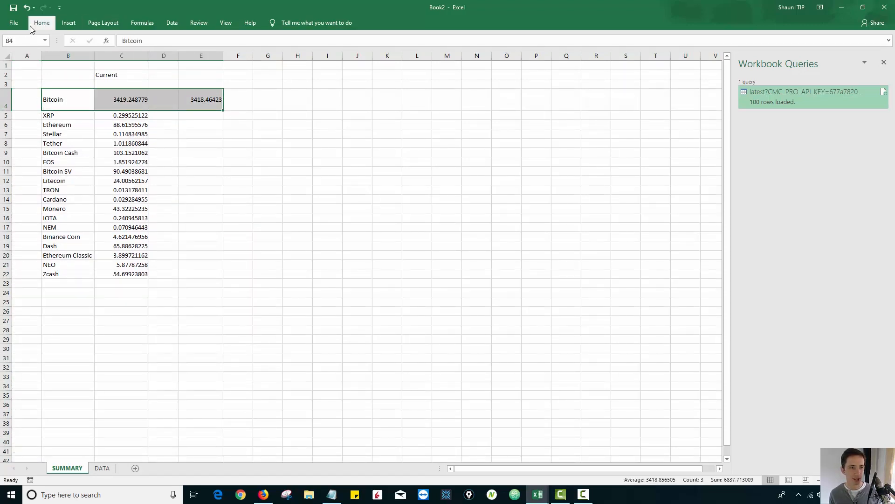
{"action": "left_click", "coordinate": [42, 22]}
{"action": "left_click", "coordinate": [187, 41]}
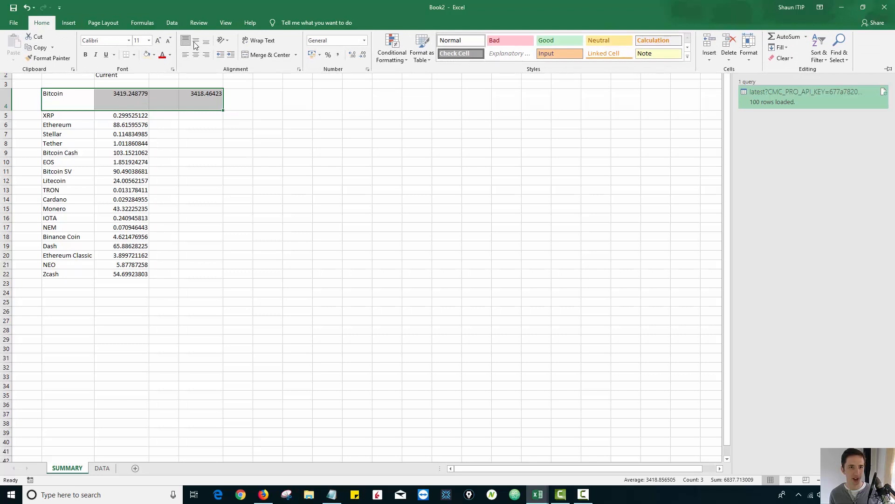
{"action": "left_click", "coordinate": [203, 42]}
{"action": "left_click", "coordinate": [194, 41]}
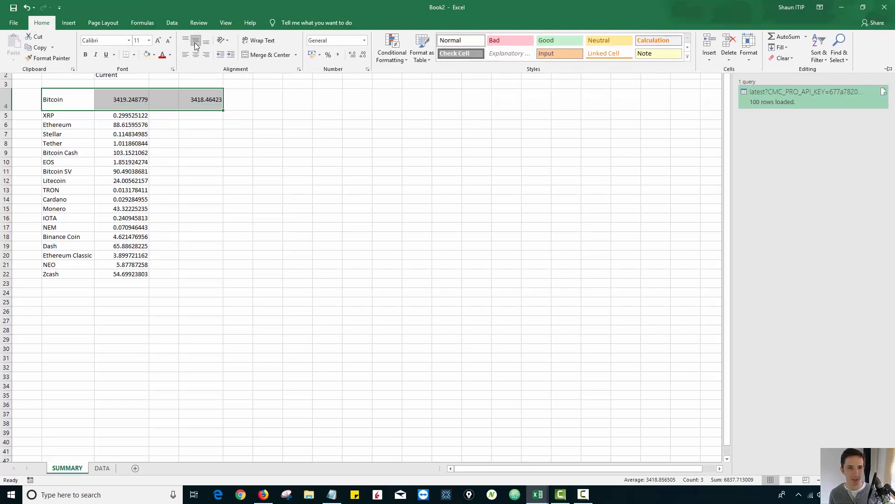
Apply the comma number style to the Current prices in C4:C22
{"action": "left_click", "coordinate": [256, 173]}
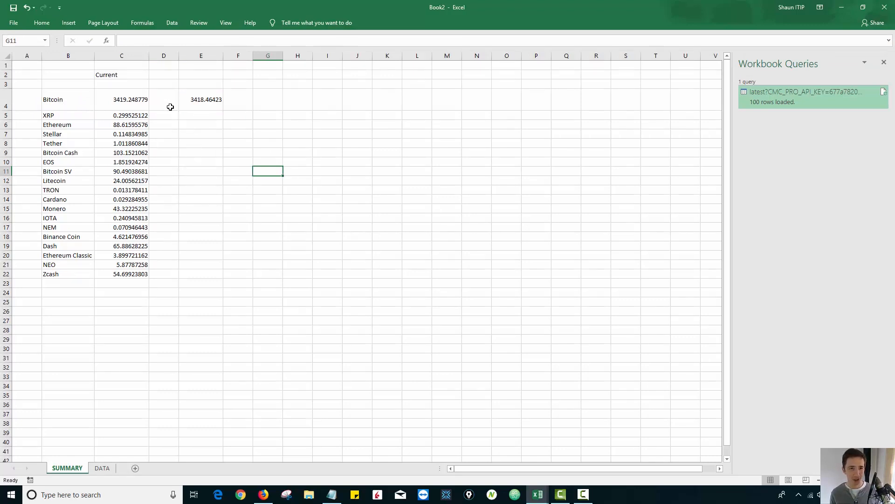
{"action": "left_click", "coordinate": [133, 99]}
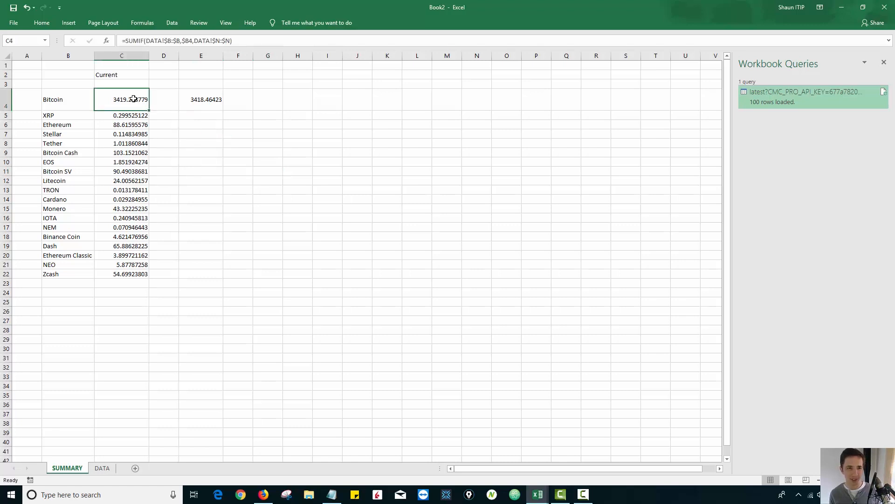
{"action": "left_click_drag", "start_coordinate": [133, 99], "coordinate": [130, 275]}
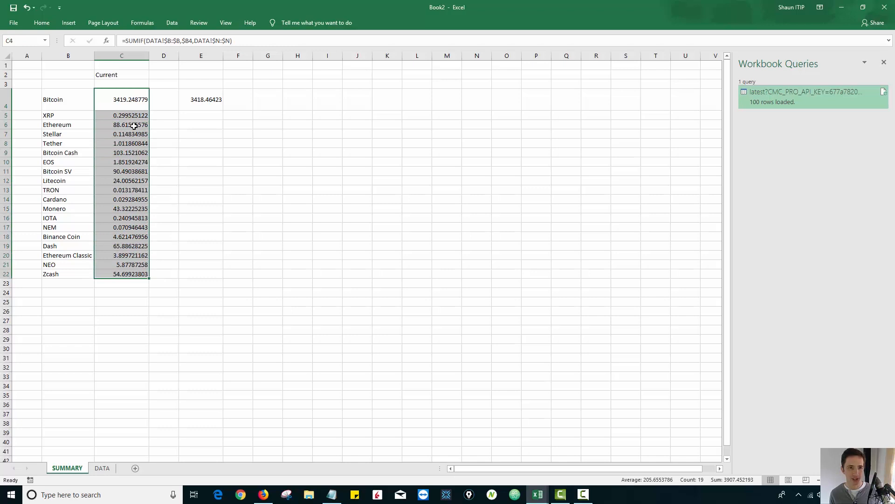
{"action": "right_click", "coordinate": [135, 126]}
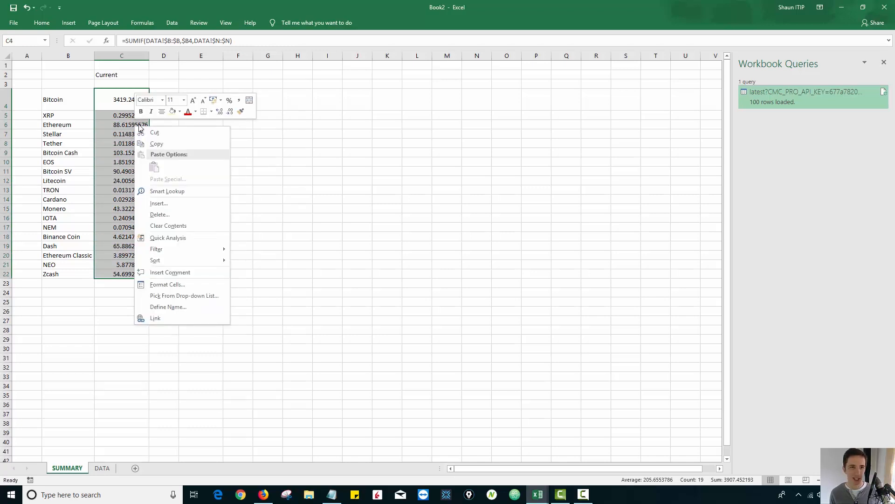
{"action": "left_click", "coordinate": [239, 100]}
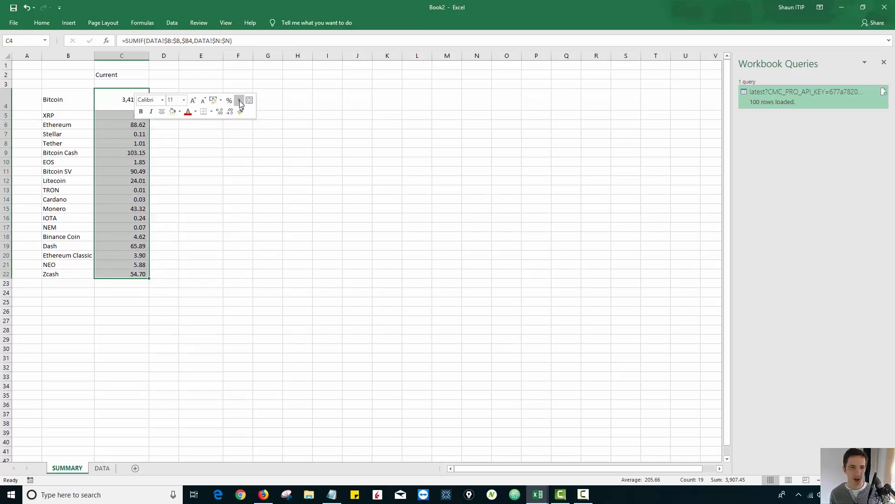
{"action": "left_click", "coordinate": [175, 228]}
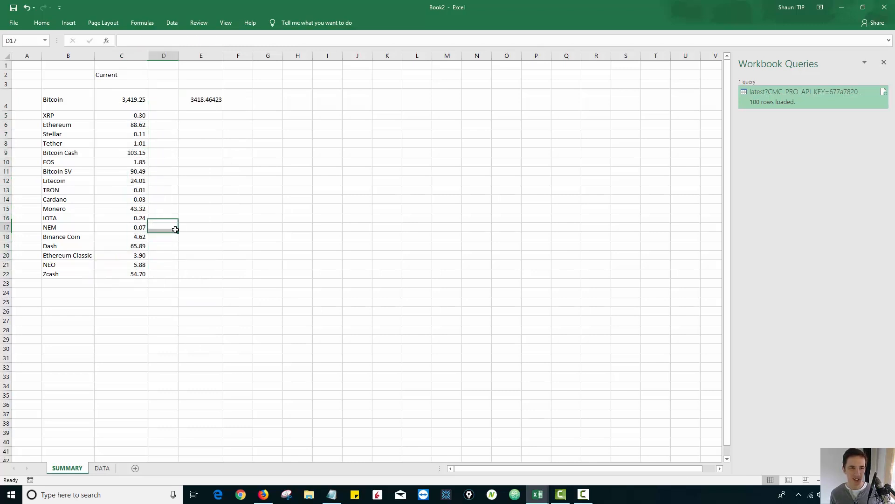
Give C4:C22 the custom number format #,##0;(#,##0);"- " with bracketed negatives and a dash for zero
{"action": "left_click_drag", "start_coordinate": [117, 275], "coordinate": [108, 105]}
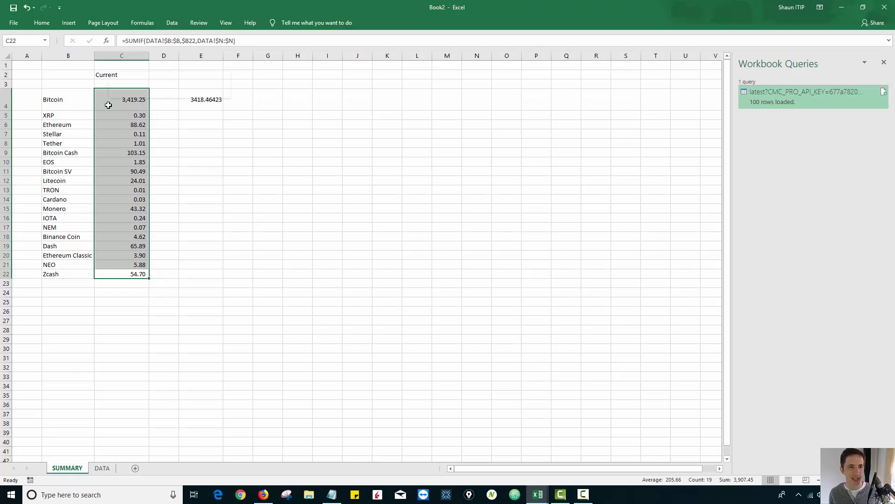
{"action": "right_click", "coordinate": [108, 105]}
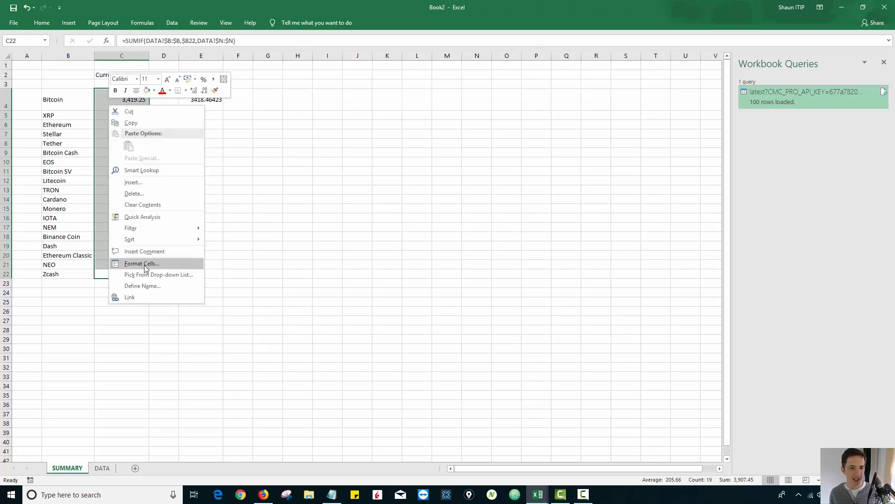
{"action": "left_click", "coordinate": [161, 264]}
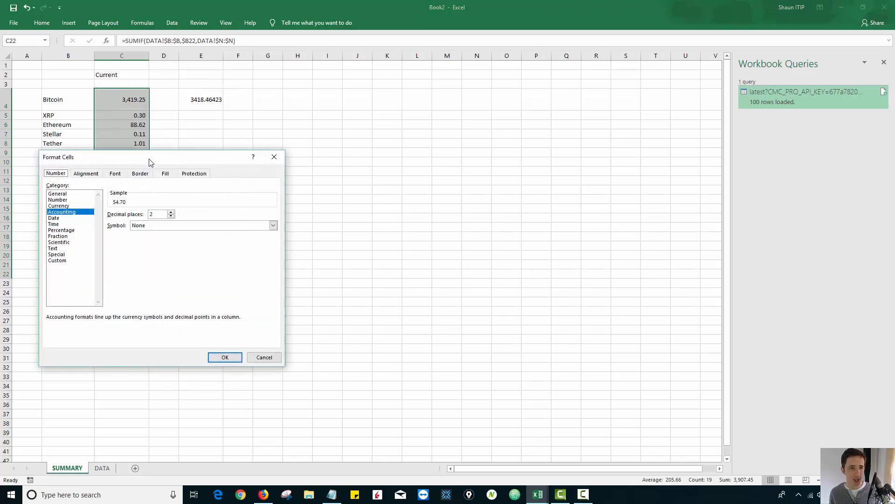
{"action": "left_click_drag", "start_coordinate": [150, 158], "coordinate": [341, 148]}
{"action": "left_click", "coordinate": [249, 247]}
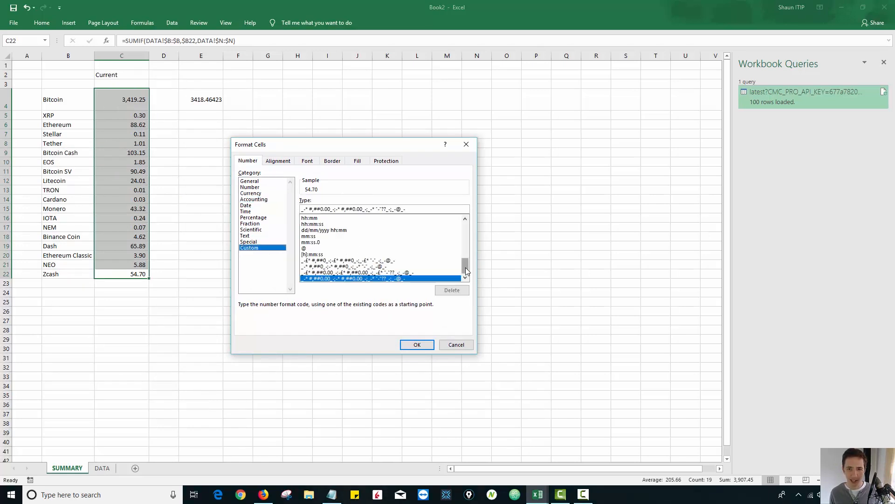
{"action": "scroll", "coordinate": [465, 267], "scroll_direction": "up", "scroll_amount": 10}
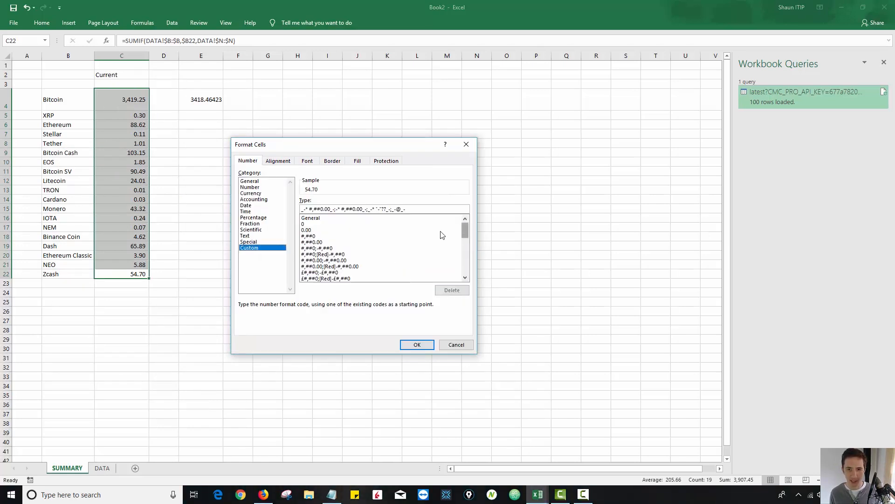
{"action": "left_click", "coordinate": [328, 249]}
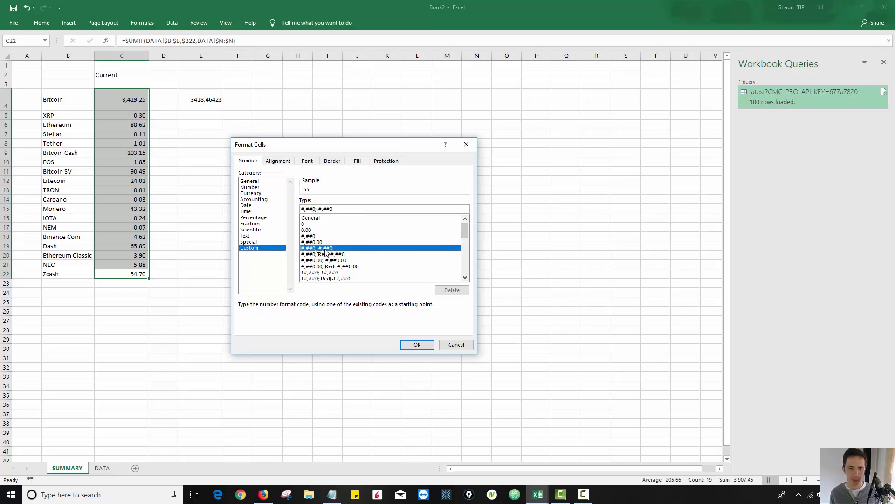
{"action": "double_click", "coordinate": [316, 210]}
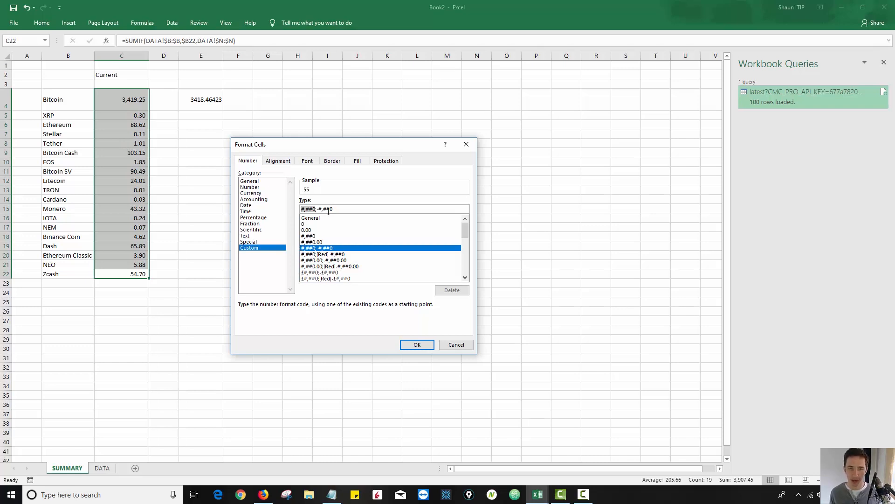
{"action": "left_click_drag", "start_coordinate": [317, 209], "coordinate": [343, 208]}
{"action": "left_click", "coordinate": [346, 207]}
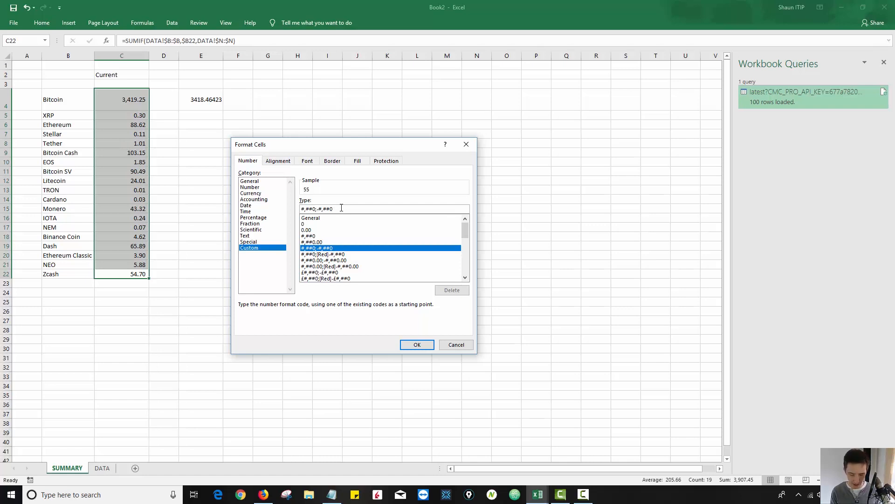
{"action": "type", "text": ")"}
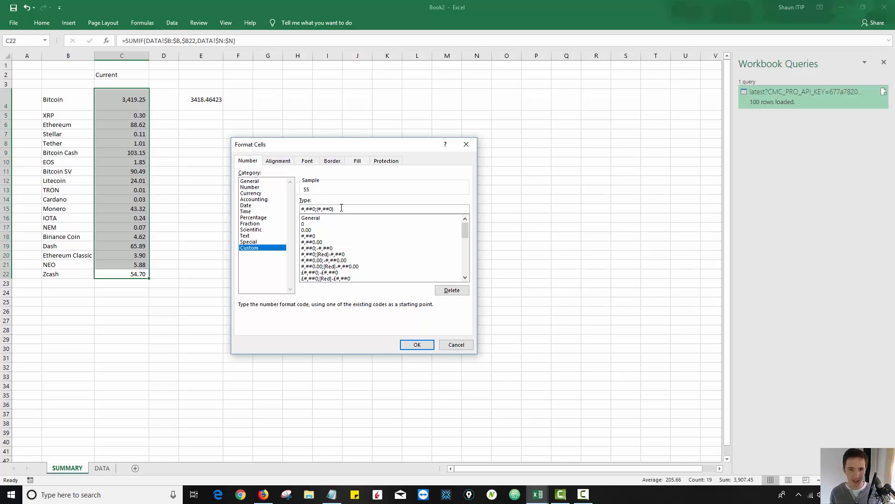
{"action": "type", "text": ";\"-"}
{"action": "left_click", "coordinate": [417, 344]}
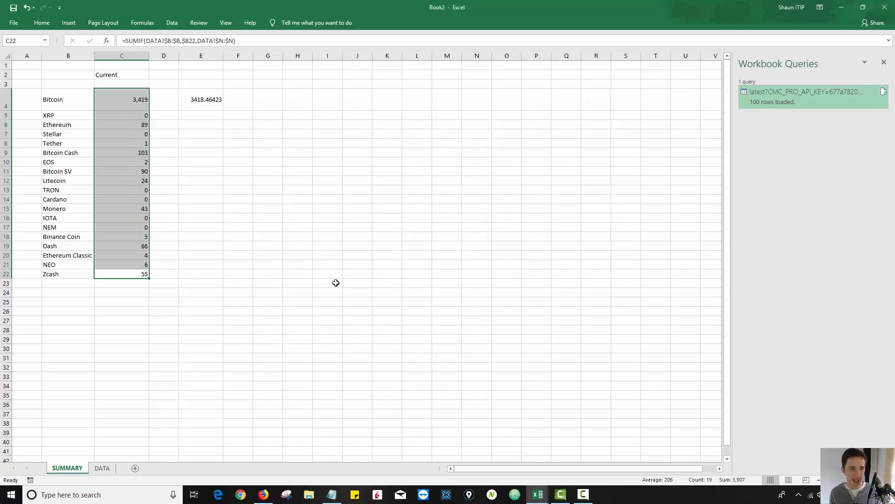
Increase the prices in C4:C22 to two decimal places
{"action": "right_click", "coordinate": [116, 125]}
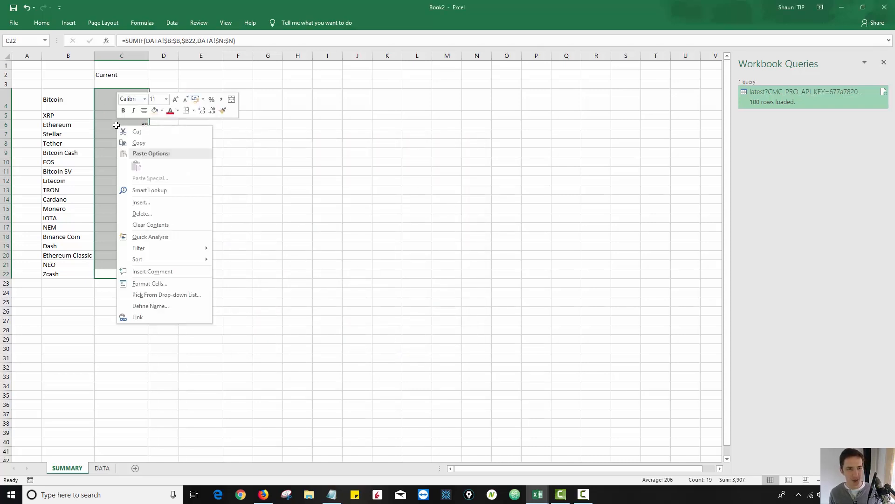
{"action": "left_click", "coordinate": [201, 111]}
{"action": "left_click", "coordinate": [201, 111]}
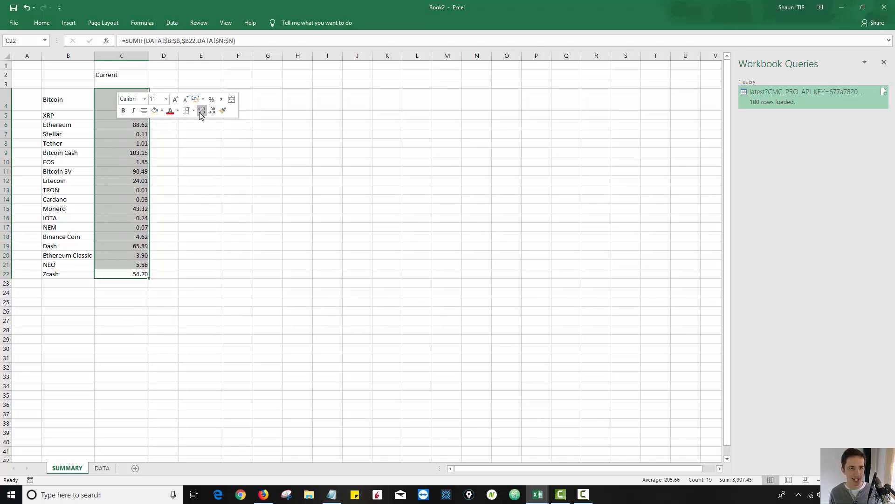
Add dollar signs to the custom format of C4:C22, making it $#,##0.00;($#,##0.00);"- "
{"action": "right_click", "coordinate": [124, 170]}
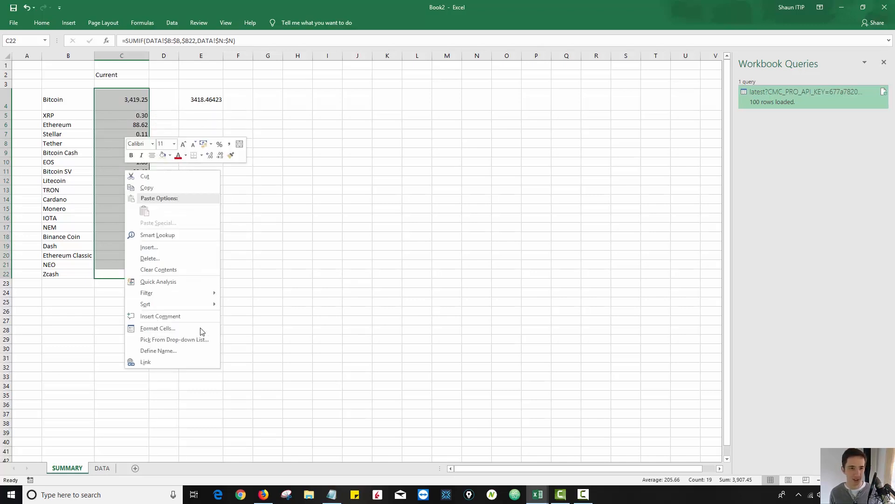
{"action": "left_click", "coordinate": [196, 331]}
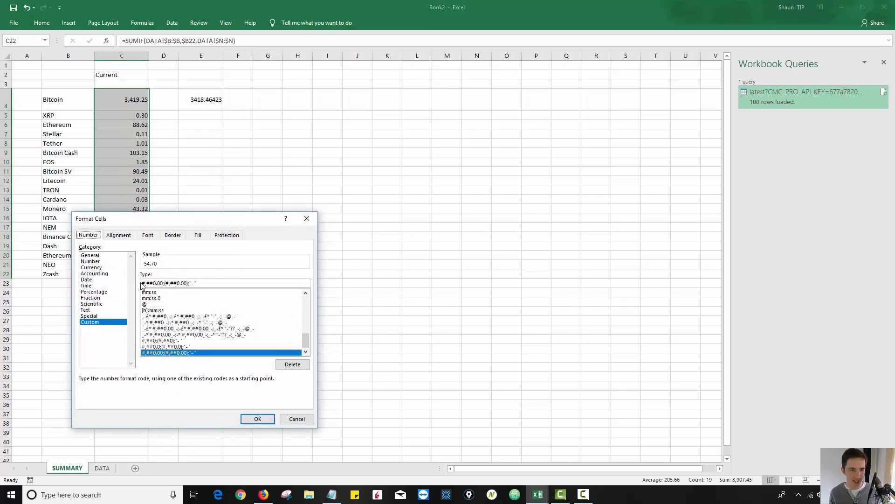
{"action": "left_click", "coordinate": [144, 283]}
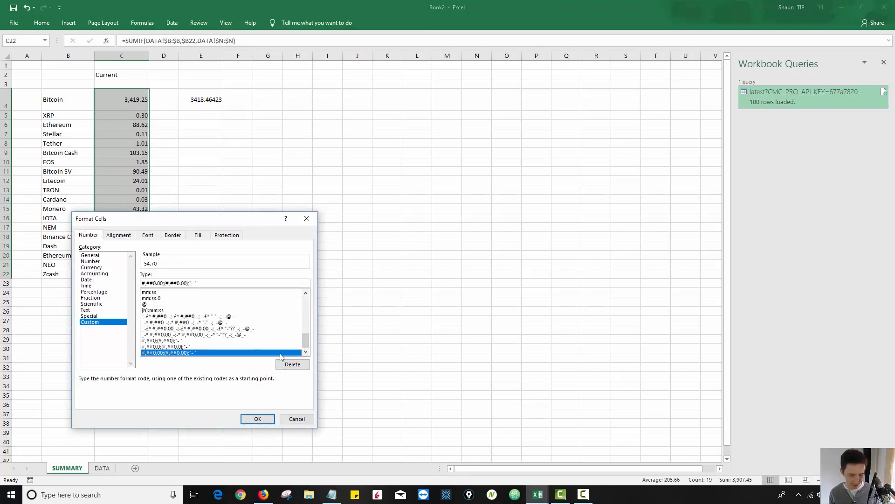
{"action": "type", "text": "$"}
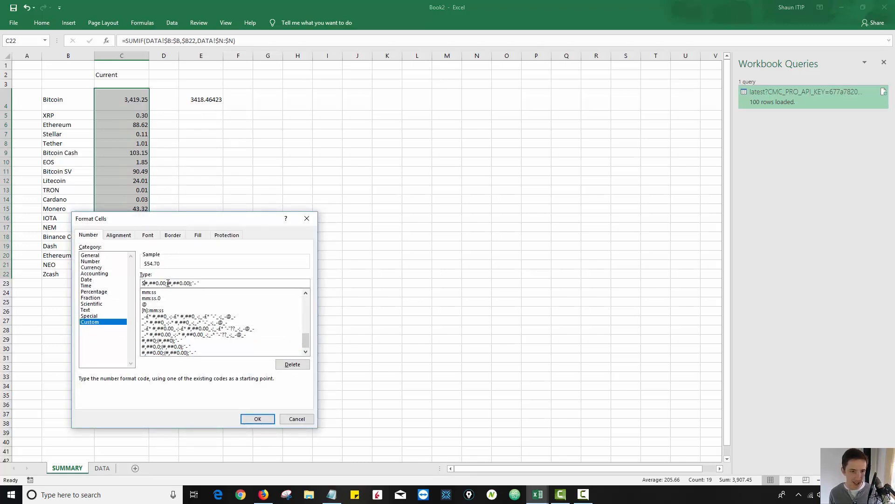
{"action": "type", "text": "$"}
{"action": "left_click", "coordinate": [255, 419]}
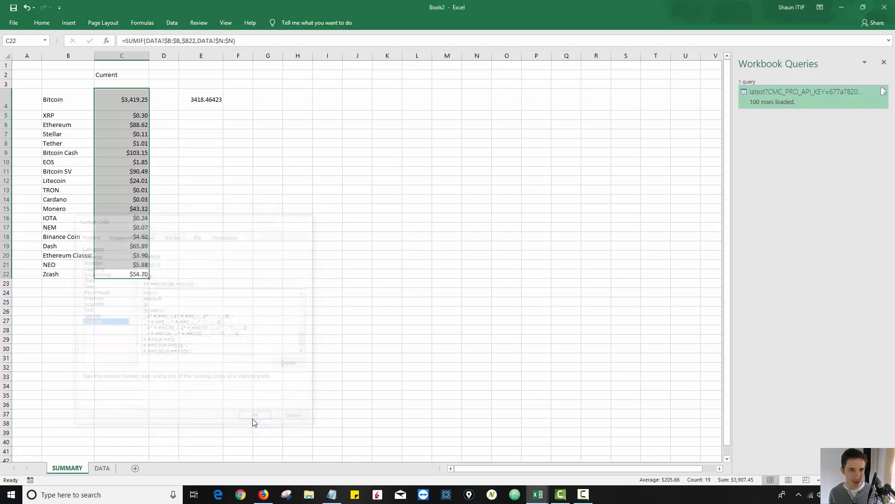
Test the number format by entering -50 and 0 in turn as Litecoin's price in C12
{"action": "left_click", "coordinate": [135, 180]}
{"action": "type", "text": "-50"}
{"action": "key", "text": "Return"}
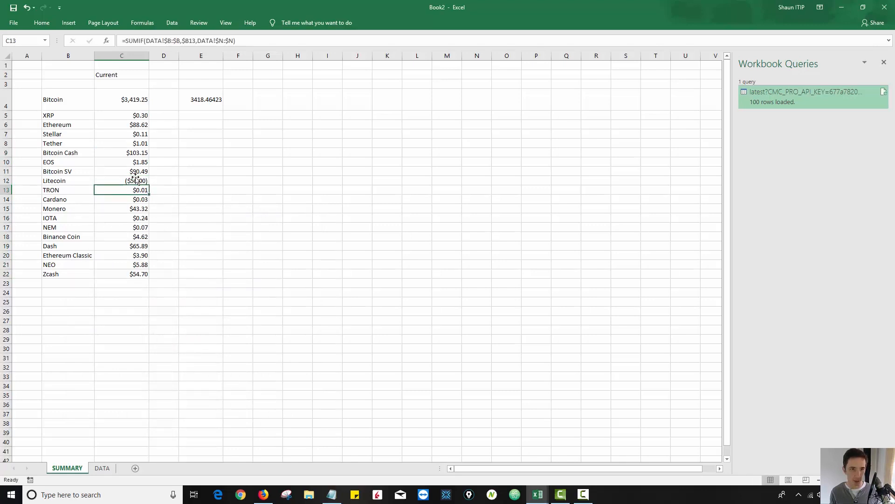
{"action": "left_click", "coordinate": [120, 181]}
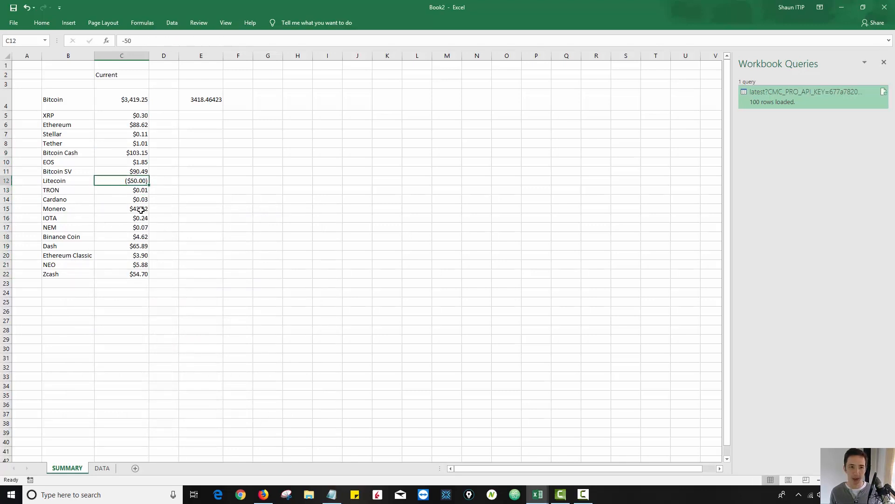
{"action": "type", "text": "0"}
{"action": "key", "text": "Return"}
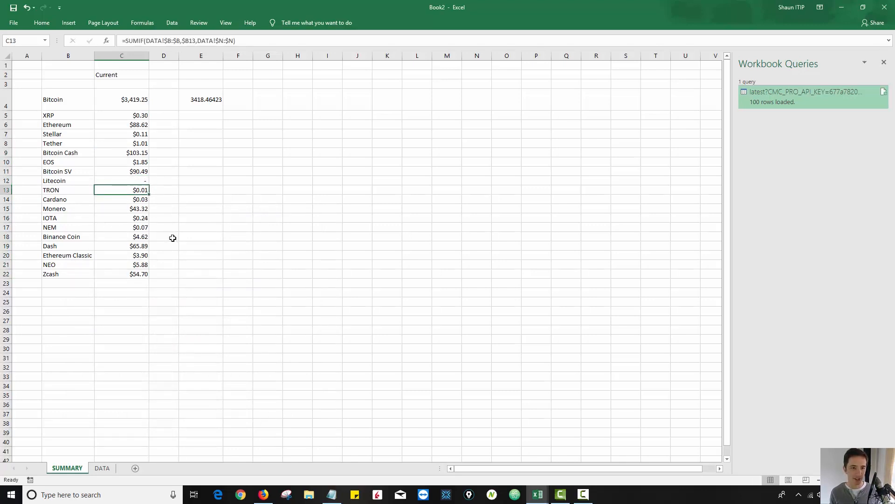
Undo both test entries in C12 to restore Litecoin's SUMIF formula
{"action": "left_click", "coordinate": [118, 179]}
{"action": "key", "text": "ctrl+z"}
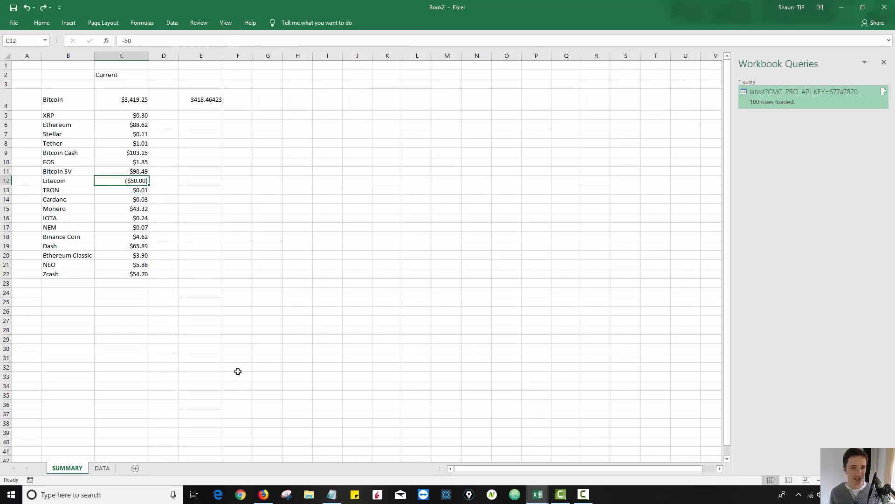
{"action": "key", "text": "ctrl+z"}
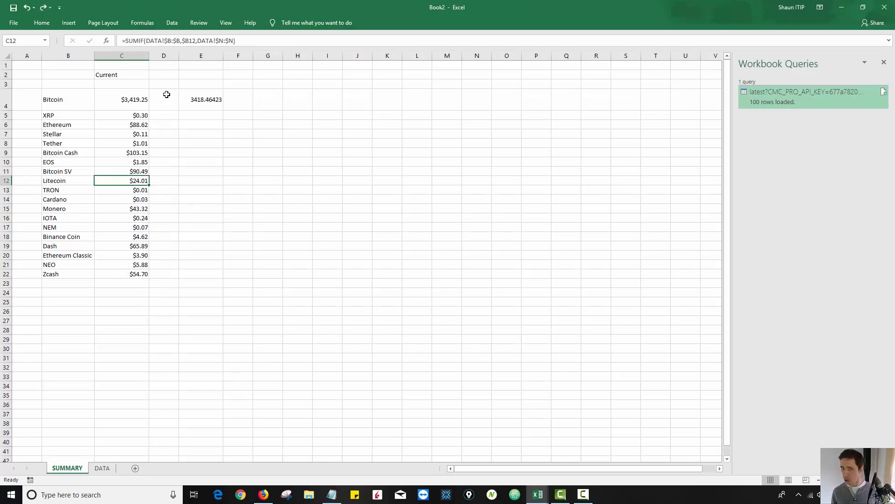
Increase the height of rows 4 to 22 evenly to space out the coin list
{"action": "left_click", "coordinate": [166, 93]}
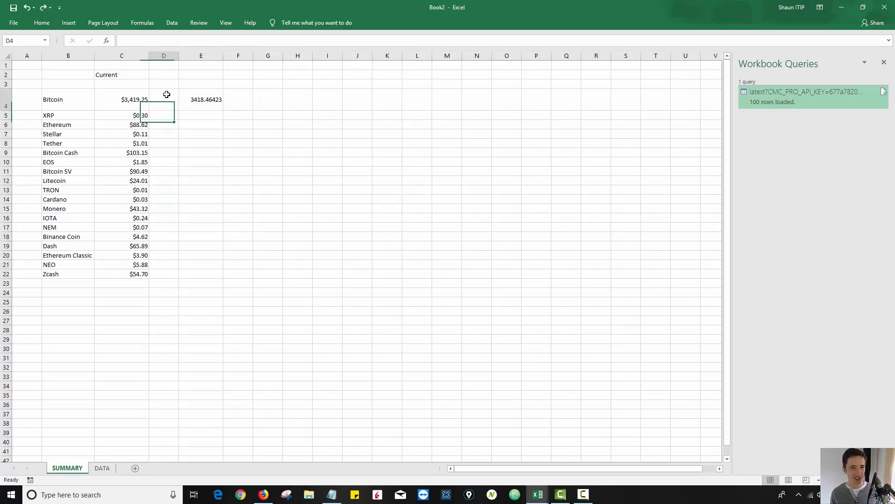
{"action": "left_click", "coordinate": [140, 95]}
{"action": "left_click_drag", "start_coordinate": [3, 96], "coordinate": [7, 275]}
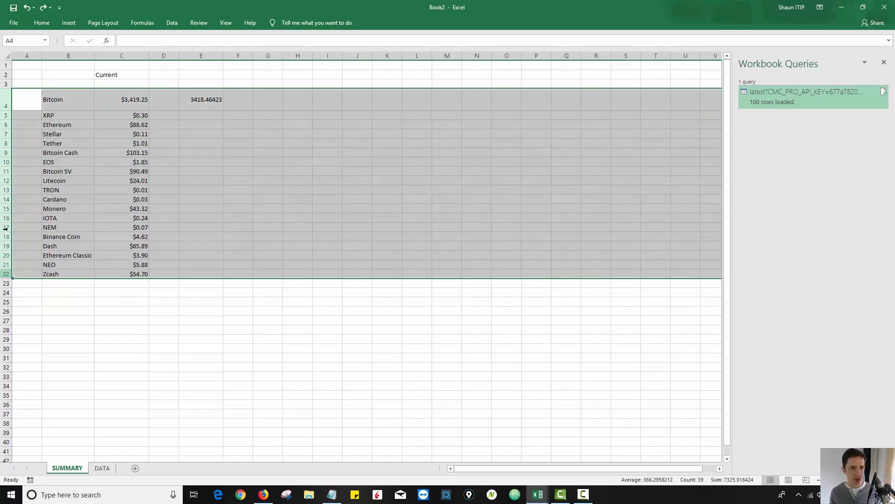
{"action": "left_click_drag", "start_coordinate": [8, 121], "coordinate": [8, 128]}
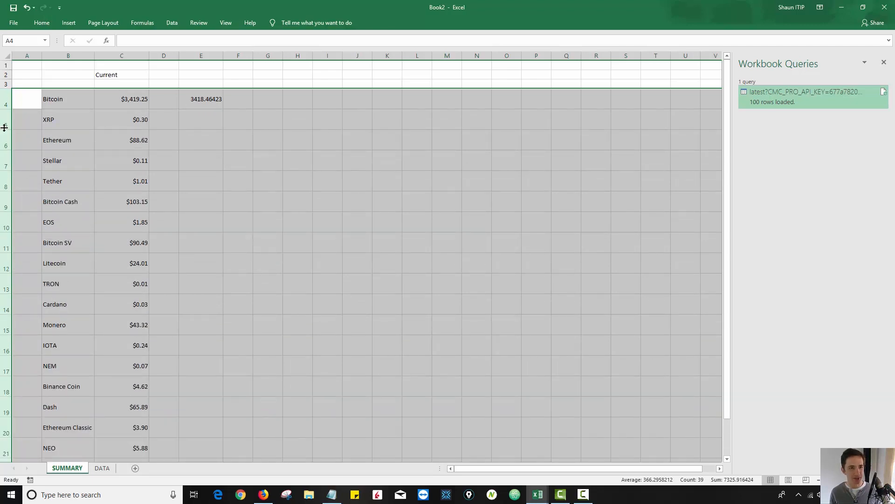
Delete rows 16 to 22, from IOTA through Zcash
{"action": "left_click_drag", "start_coordinate": [5, 129], "coordinate": [13, 239]}
{"action": "scroll", "coordinate": [42, 217], "scroll_direction": "down", "scroll_amount": 5}
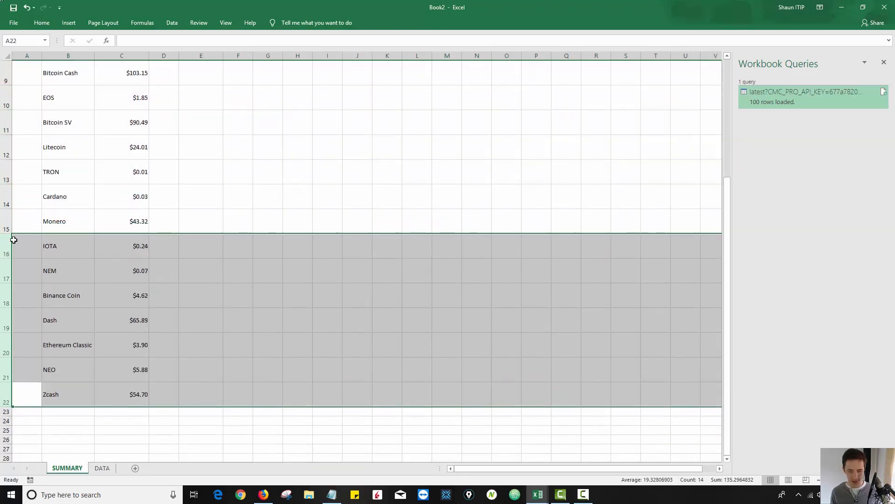
{"action": "key", "text": "ctrl+minus"}
Copy the whole Monero row 15 and paste it into row 16
{"action": "scroll", "coordinate": [112, 159], "scroll_direction": "up", "scroll_amount": 3}
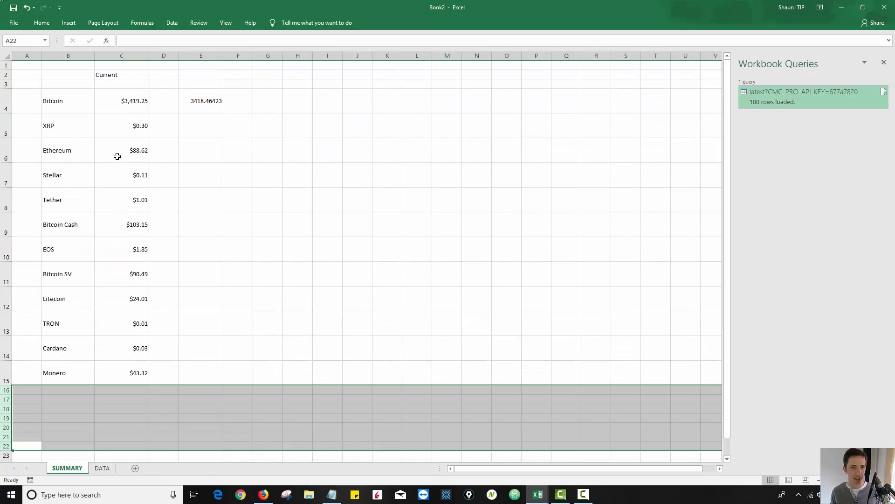
{"action": "left_click", "coordinate": [5, 373]}
{"action": "key", "text": "ctrl+c"}
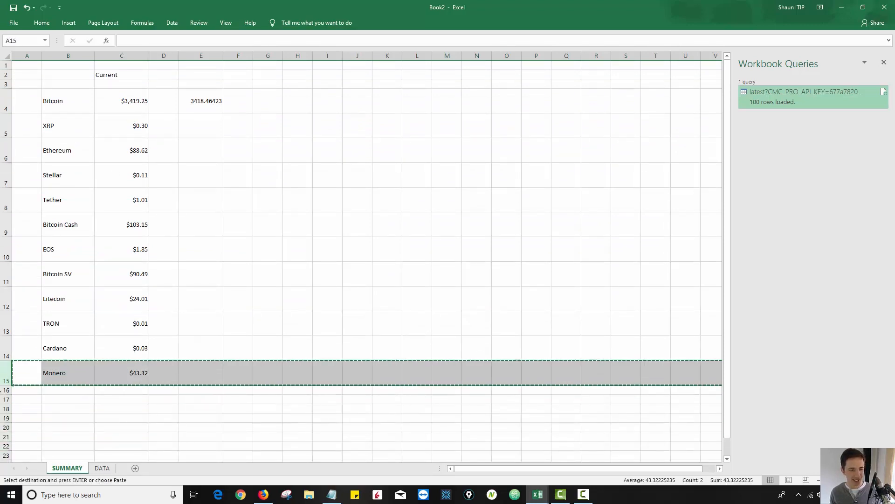
{"action": "left_click", "coordinate": [6, 390]}
{"action": "key", "text": "ctrl+v"}
{"action": "key", "text": "Escape"}
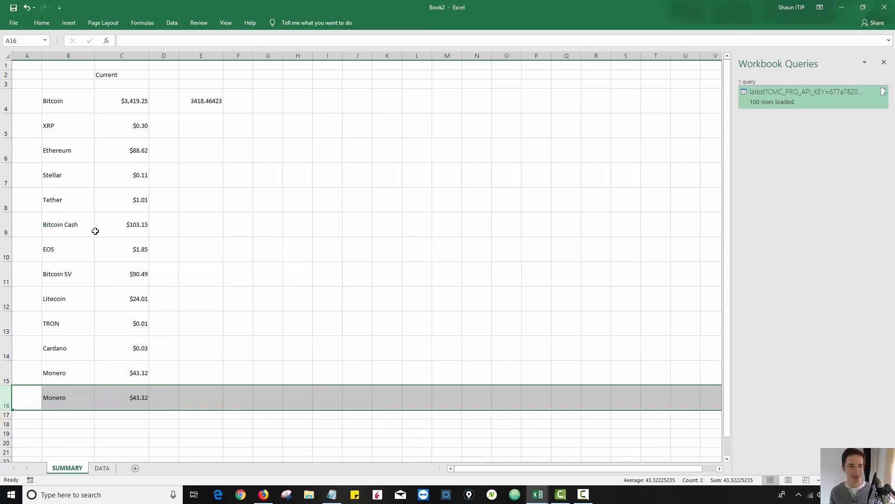
Centre the Current heading in C2 and delete the stray value in E4
{"action": "left_click", "coordinate": [110, 103]}
{"action": "left_click", "coordinate": [114, 76]}
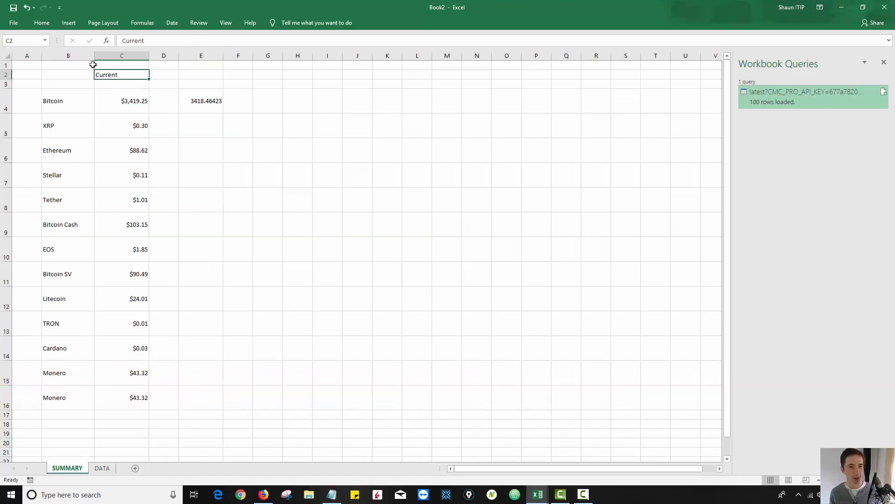
{"action": "left_click", "coordinate": [48, 26]}
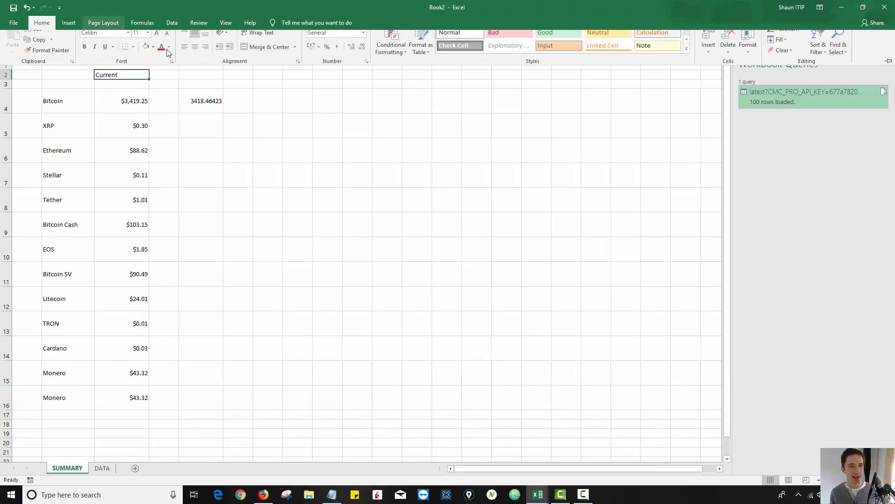
{"action": "left_click", "coordinate": [197, 55]}
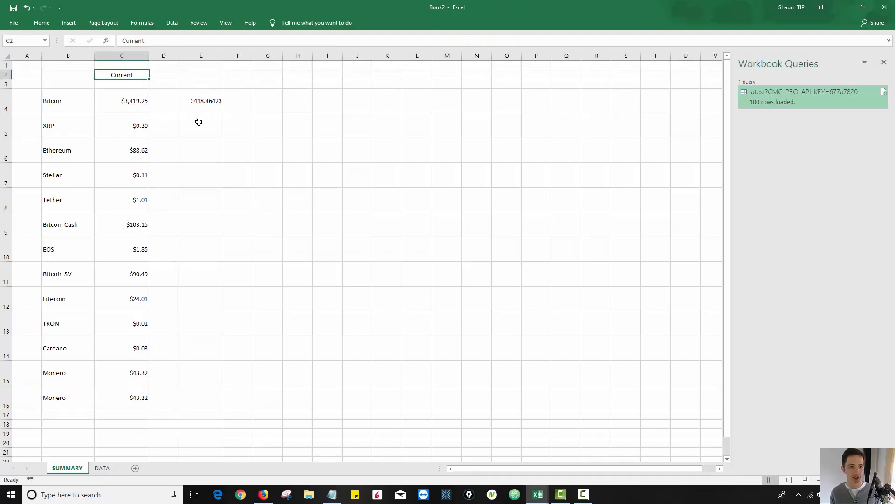
{"action": "left_click", "coordinate": [197, 104]}
{"action": "key", "text": "Delete"}
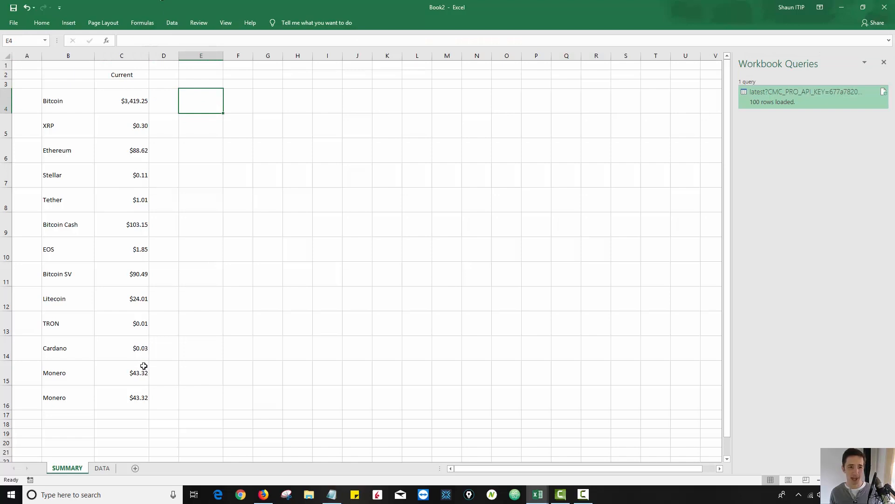
Test the price lookup by temporarily entering Ethereum in B4, and undo the entry to restore Bitcoin
{"action": "left_click", "coordinate": [69, 100]}
{"action": "key", "text": "Delete"}
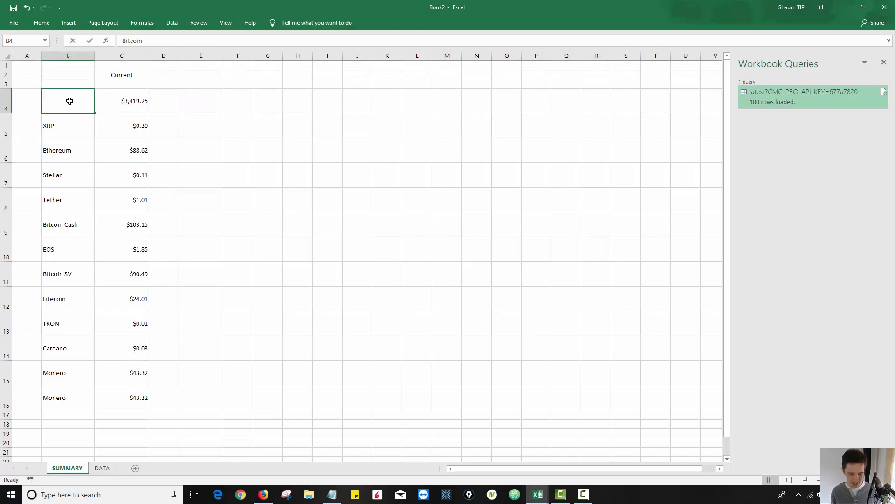
{"action": "type", "text": "Ethereum"}
{"action": "key", "text": "Return"}
{"action": "left_click", "coordinate": [70, 101]}
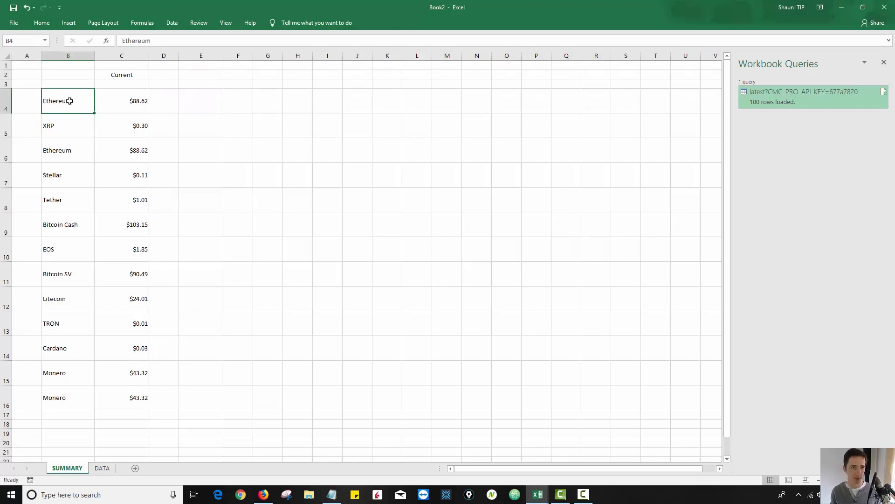
{"action": "key", "text": "ctrl+z"}
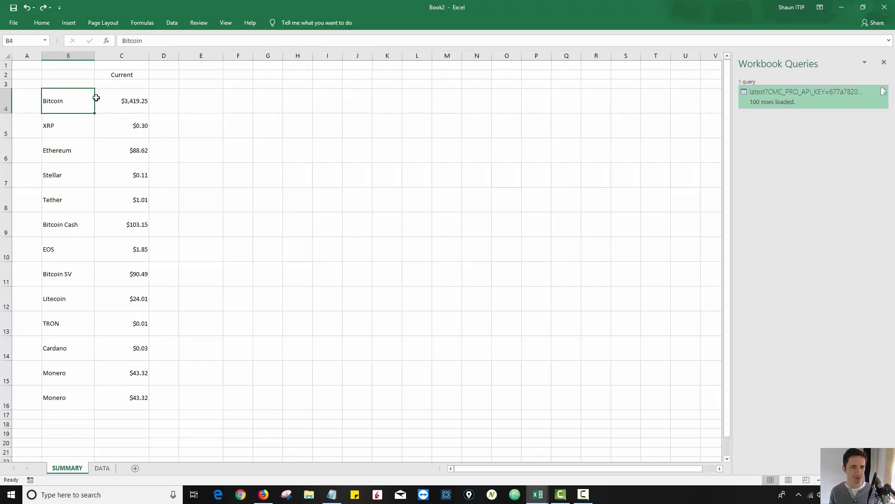
Insert a blank column between the coin names and the prices, and narrow it to a thin spacer
{"action": "left_click", "coordinate": [166, 54]}
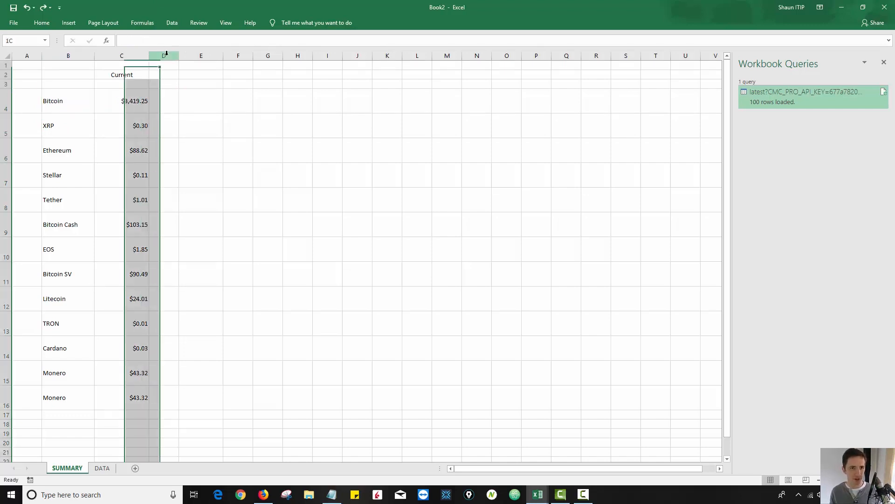
{"action": "left_click", "coordinate": [113, 53]}
{"action": "right_click", "coordinate": [110, 52]}
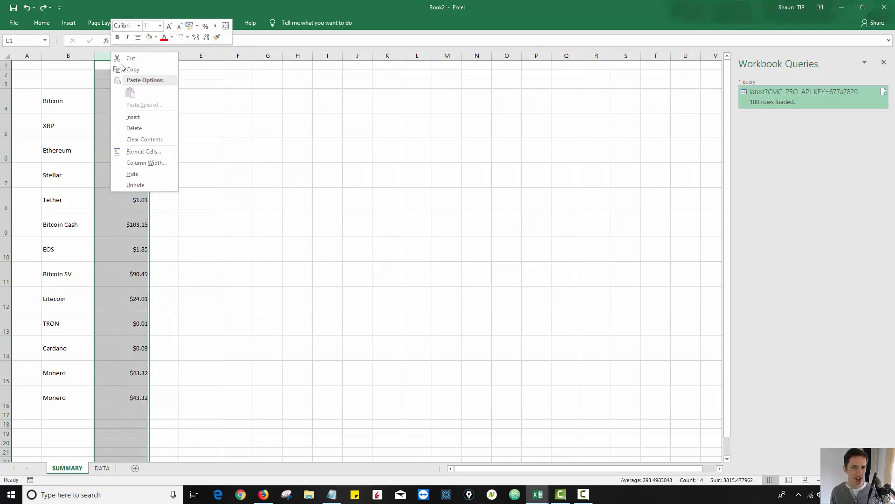
{"action": "left_click", "coordinate": [148, 116]}
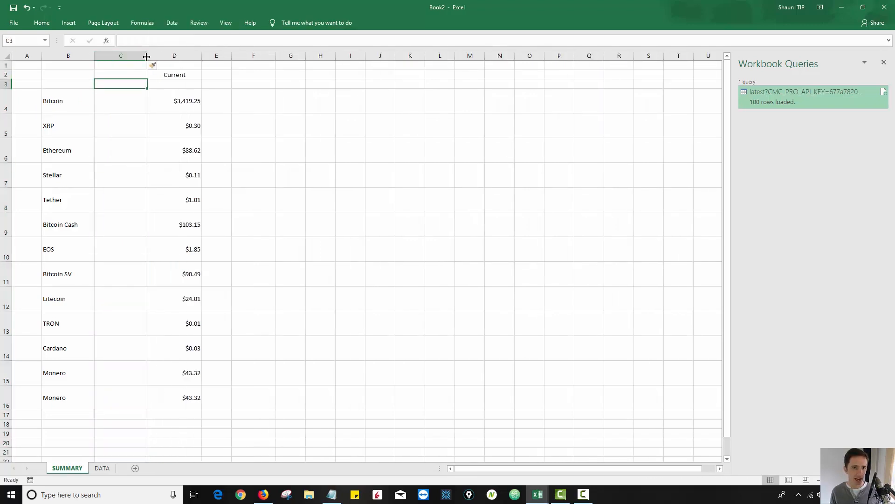
{"action": "left_click_drag", "start_coordinate": [147, 57], "coordinate": [100, 57]}
{"action": "left_click", "coordinate": [254, 139]}
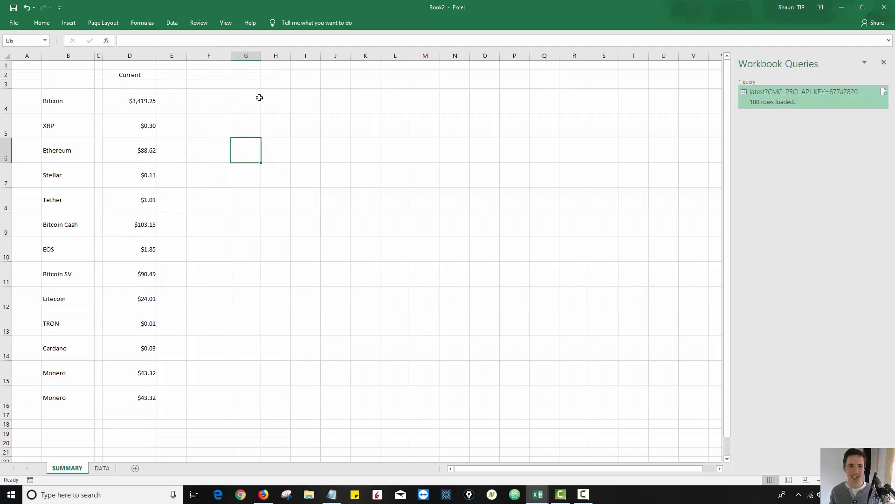
Hide the gridlines on the SUMMARY sheet
{"action": "left_click", "coordinate": [227, 24]}
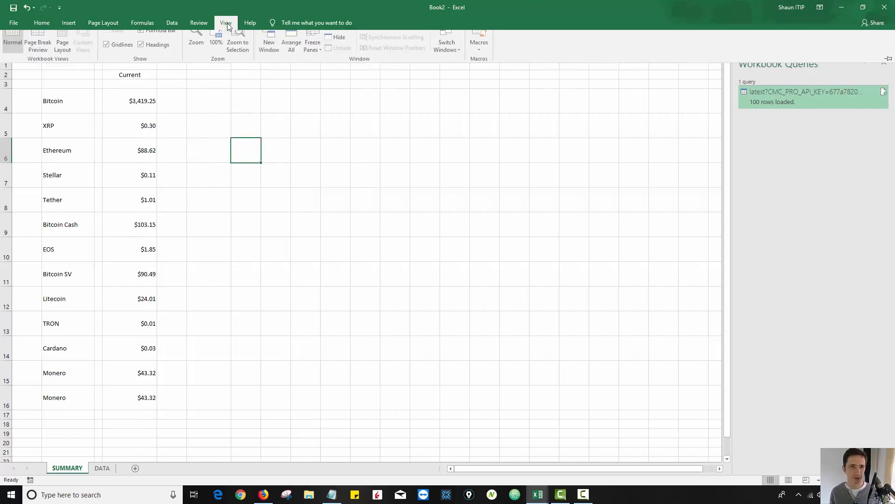
{"action": "left_click", "coordinate": [109, 56]}
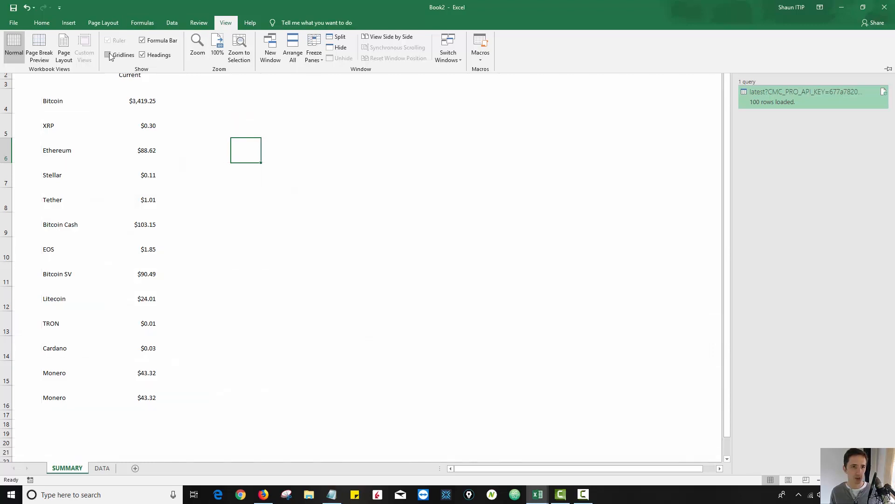
{"action": "left_click", "coordinate": [215, 129]}
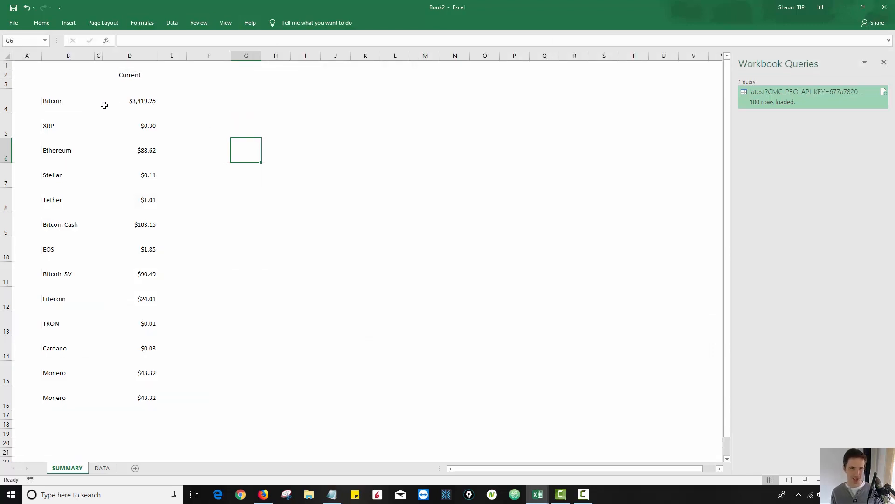
Apply light grey outline and inside borders to the prices D4:D16 and the coin names B4:B16
{"action": "left_click_drag", "start_coordinate": [116, 100], "coordinate": [123, 399]}
{"action": "left_click_drag", "start_coordinate": [50, 397], "coordinate": [52, 104], "text": "ctrl"}
{"action": "right_click", "coordinate": [54, 100]}
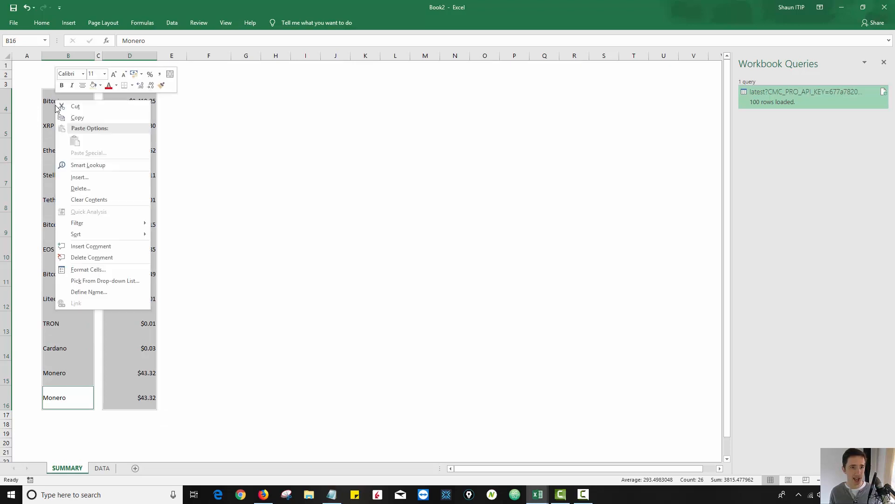
{"action": "left_click", "coordinate": [79, 268]}
{"action": "left_click", "coordinate": [104, 176]}
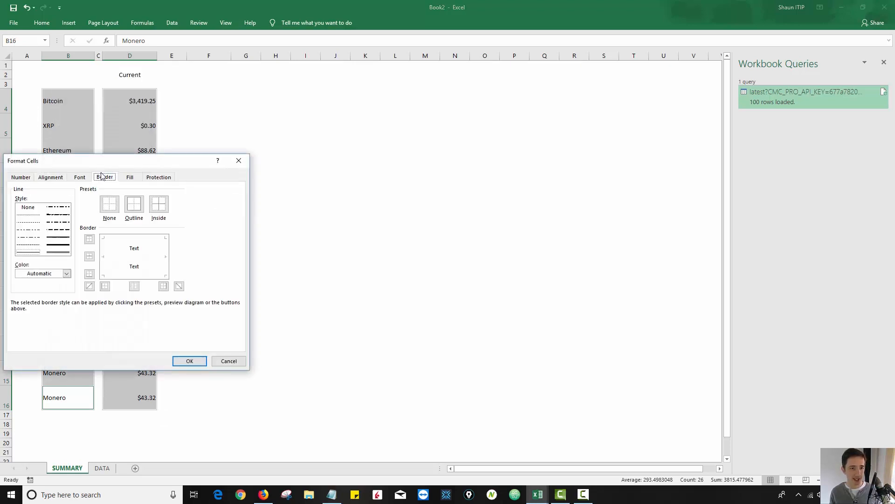
{"action": "left_click_drag", "start_coordinate": [157, 160], "coordinate": [366, 104]}
{"action": "left_click", "coordinate": [237, 218]}
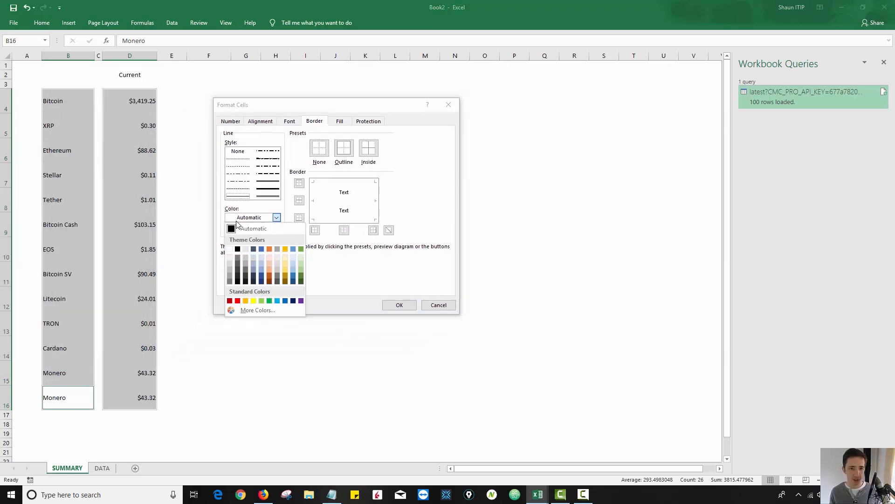
{"action": "left_click", "coordinate": [230, 264]}
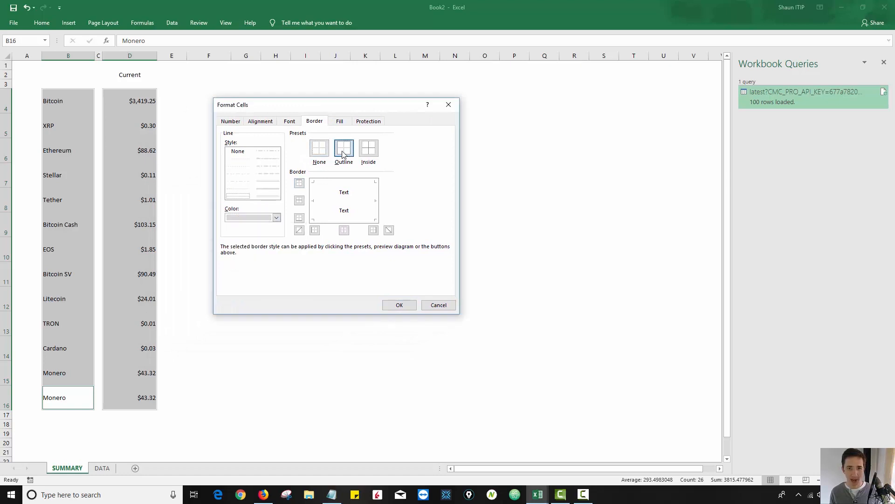
{"action": "left_click", "coordinate": [344, 149]}
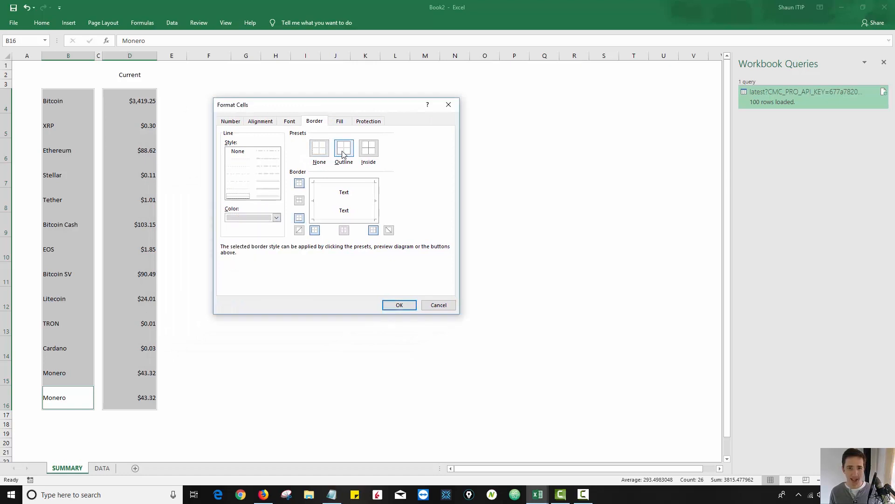
{"action": "left_click", "coordinate": [369, 148]}
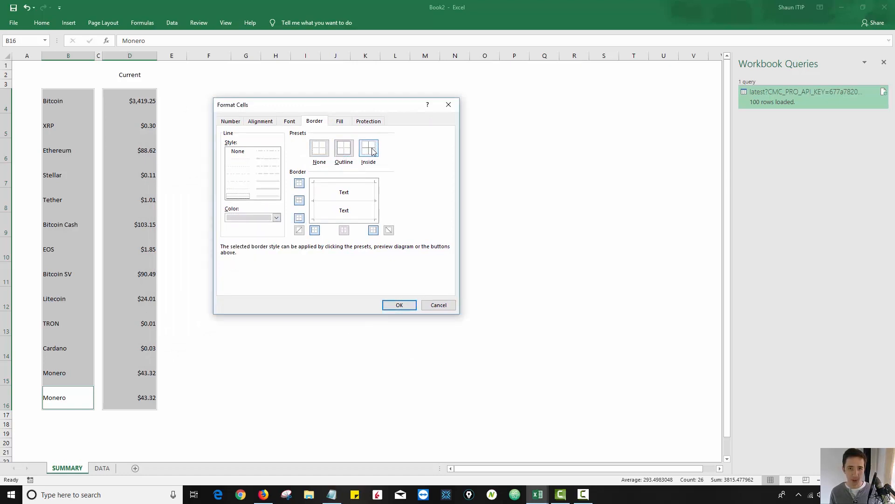
{"action": "left_click", "coordinate": [399, 305]}
{"action": "left_click", "coordinate": [294, 145]}
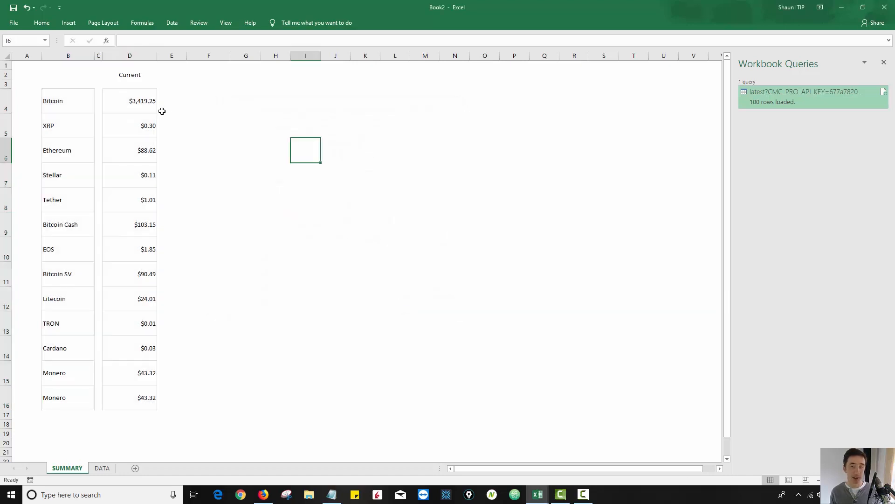
Fill the price cells D4:D16 and the coin names B4:B16 with light gold
{"action": "left_click_drag", "start_coordinate": [138, 105], "coordinate": [133, 398]}
{"action": "left_click", "coordinate": [42, 23]}
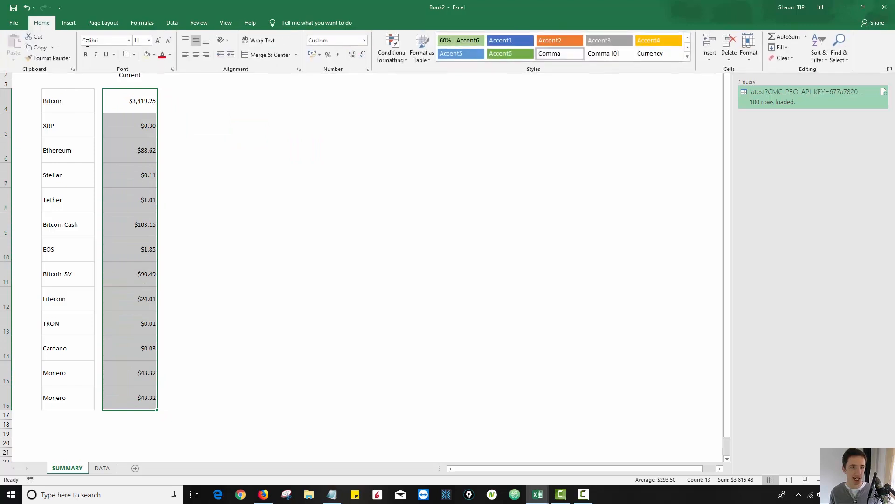
{"action": "left_click", "coordinate": [153, 55]}
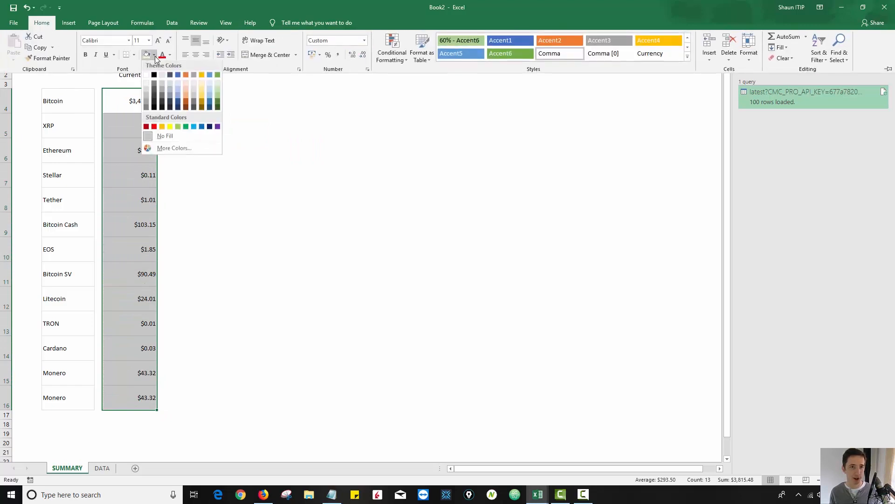
{"action": "left_click", "coordinate": [201, 85]}
{"action": "left_click_drag", "start_coordinate": [66, 96], "coordinate": [61, 393]}
{"action": "left_click", "coordinate": [42, 22]}
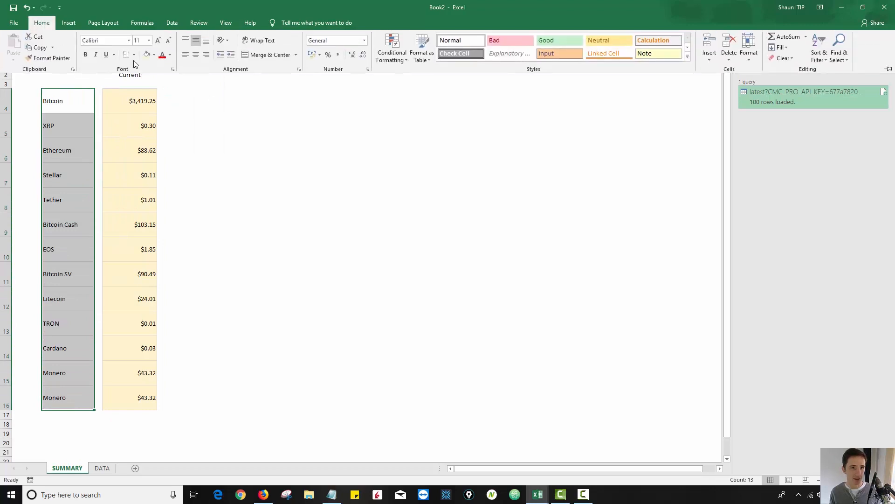
{"action": "left_click", "coordinate": [148, 55]}
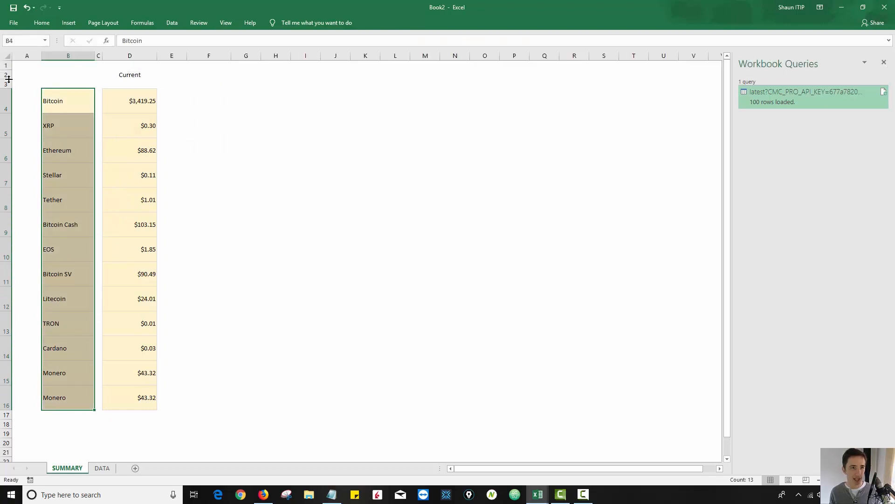
Make heading row 2 taller and compare the layout with the Summary sheet of the Auto refresh tool workbook
{"action": "left_click_drag", "start_coordinate": [9, 79], "coordinate": [7, 87]}
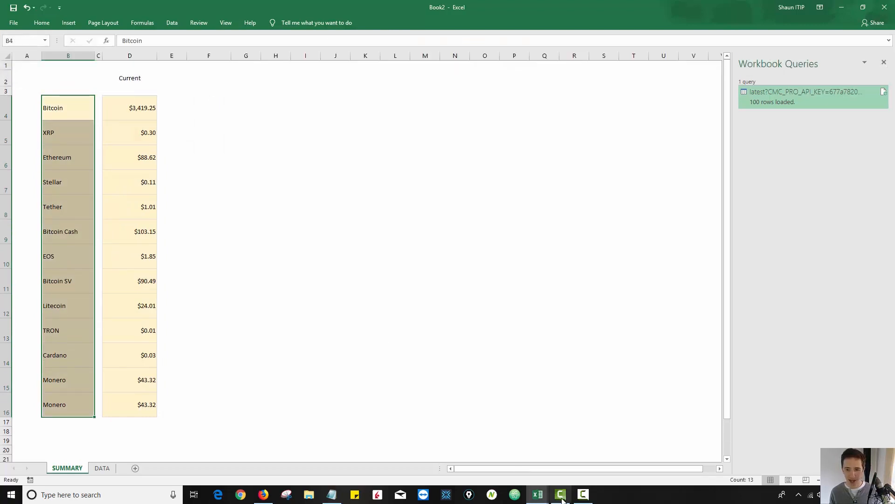
{"action": "mouse_move", "coordinate": [537, 495]}
{"action": "left_click", "coordinate": [484, 447]}
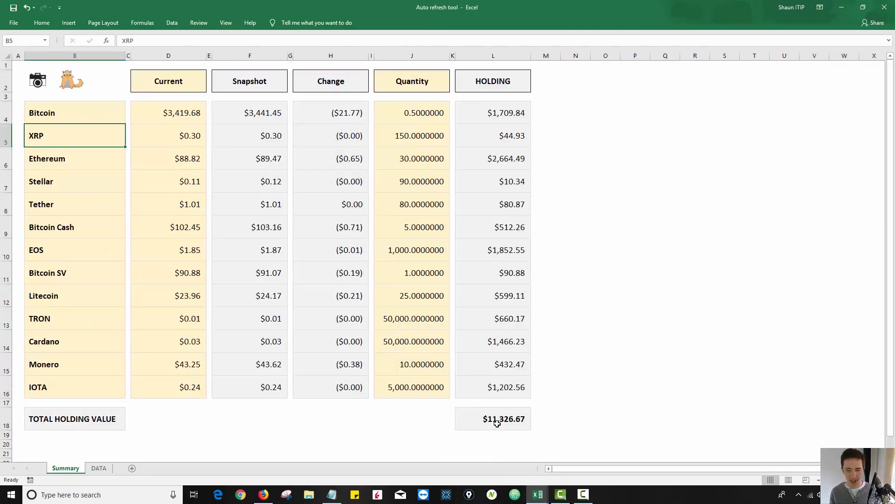
{"action": "left_click", "coordinate": [575, 455]}
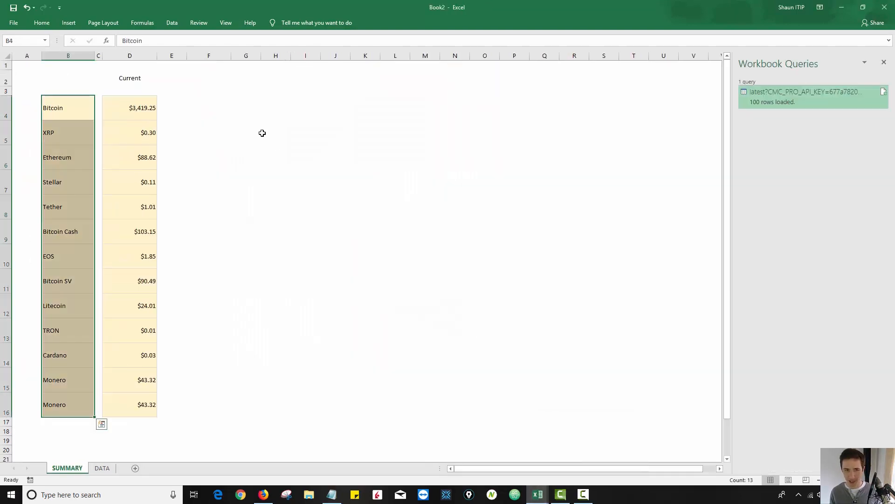
Fill the Current heading in D2 with the same light gold
{"action": "left_click", "coordinate": [145, 71]}
{"action": "left_click", "coordinate": [41, 22]}
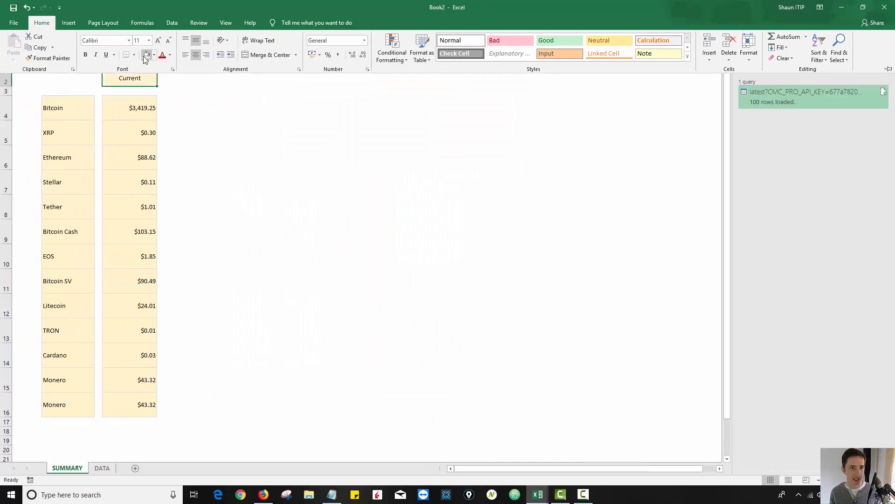
{"action": "left_click", "coordinate": [142, 117]}
Copy only the formats of the Bitcoin cell B4 onto the Current heading in D2 with Paste Special, and centre the heading again
{"action": "left_click", "coordinate": [92, 104]}
{"action": "key", "text": "ctrl+c"}
{"action": "left_click", "coordinate": [131, 75]}
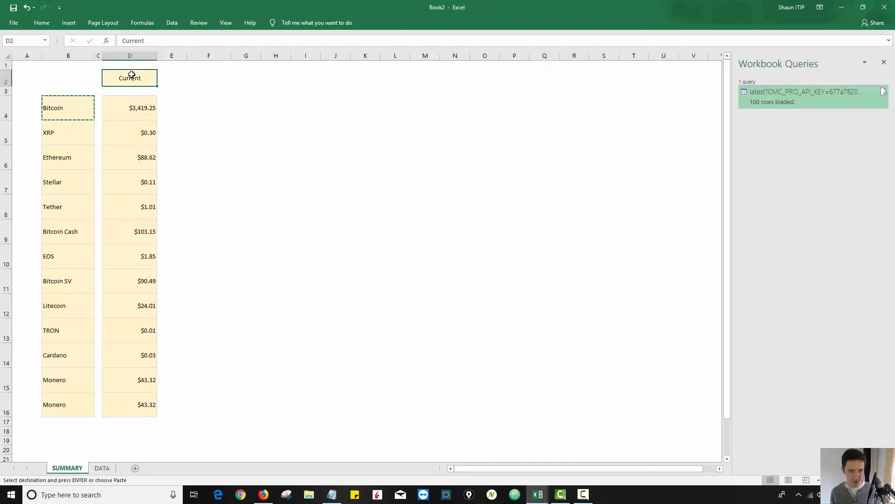
{"action": "key", "text": "alt"}
{"action": "key", "text": "e"}
{"action": "key", "text": "s"}
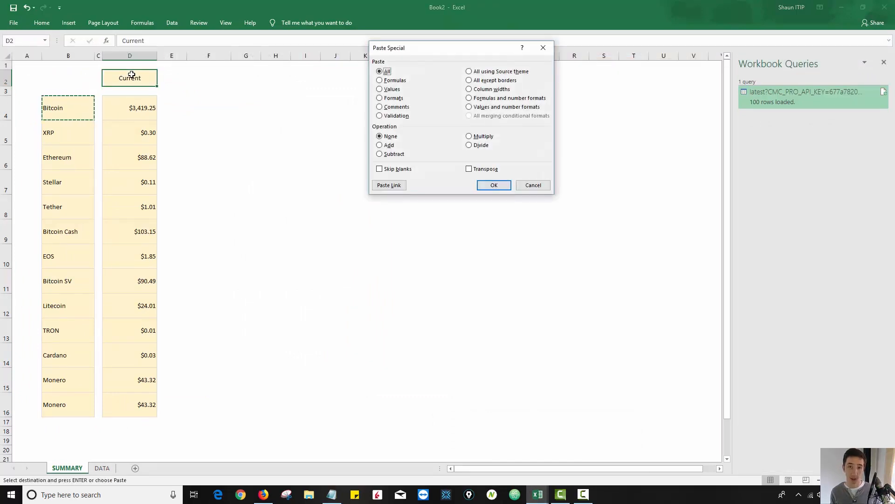
{"action": "key", "text": "t"}
{"action": "key", "text": "Return"}
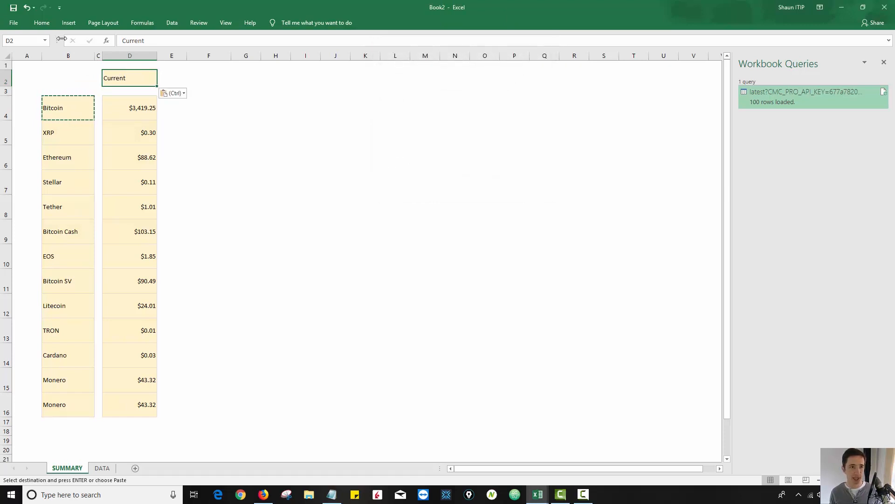
{"action": "left_click", "coordinate": [41, 22]}
{"action": "left_click", "coordinate": [196, 55]}
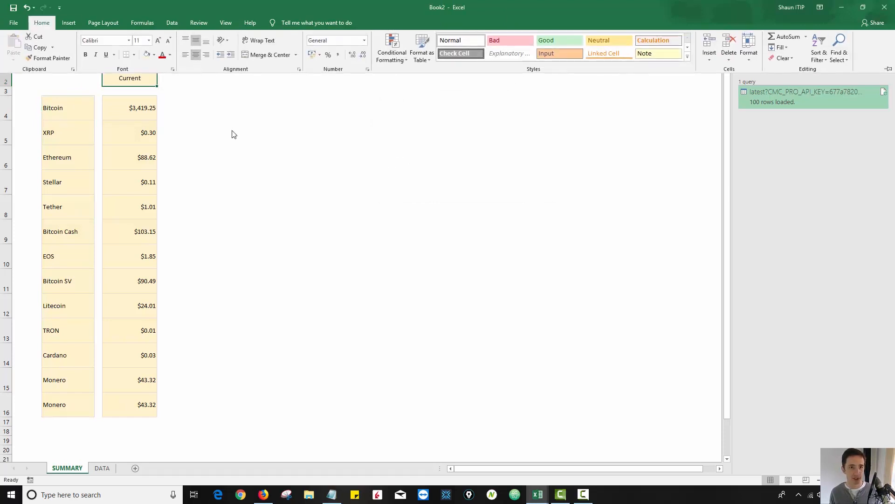
Increase the height of the Current heading's row 2 a little further
{"action": "left_click", "coordinate": [141, 76]}
{"action": "left_click_drag", "start_coordinate": [6, 87], "coordinate": [6, 91]}
{"action": "right_click", "coordinate": [105, 80]}
{"action": "key", "text": "Escape"}
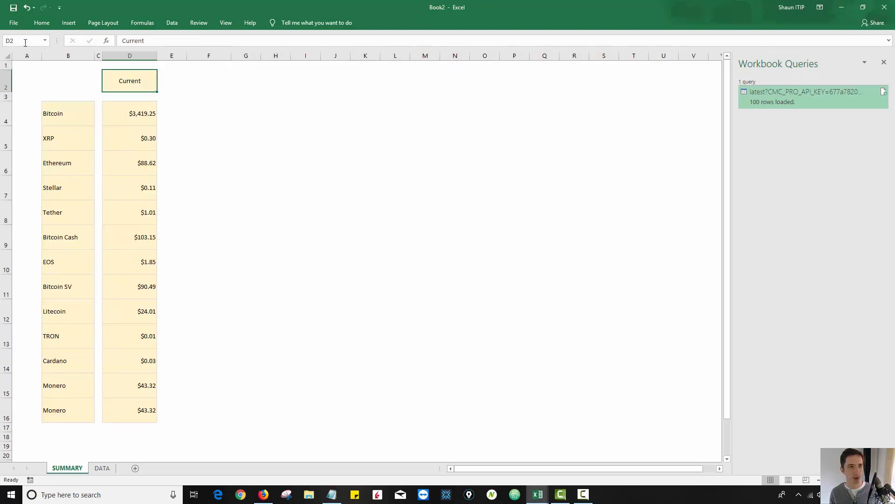
{"action": "left_click", "coordinate": [44, 24]}
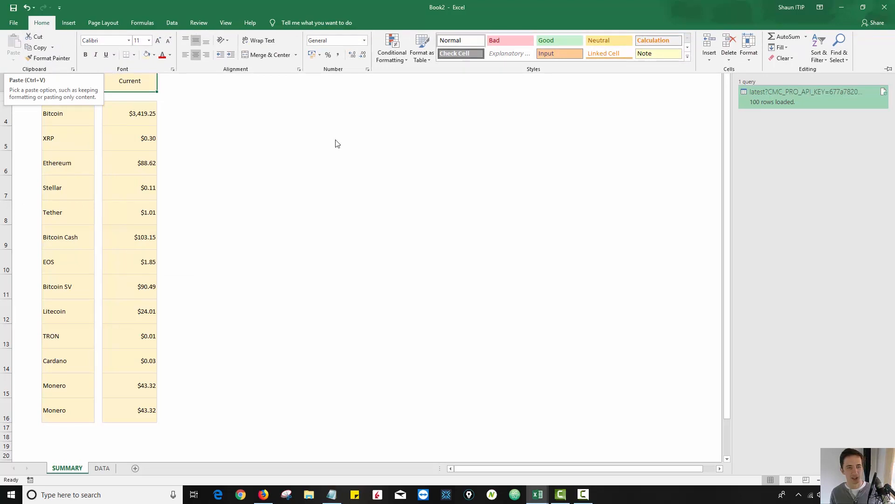
Bold the Current heading in D2 and adjust the sizing by slightly shortening row 3 and widening column D
{"action": "left_click", "coordinate": [206, 83]}
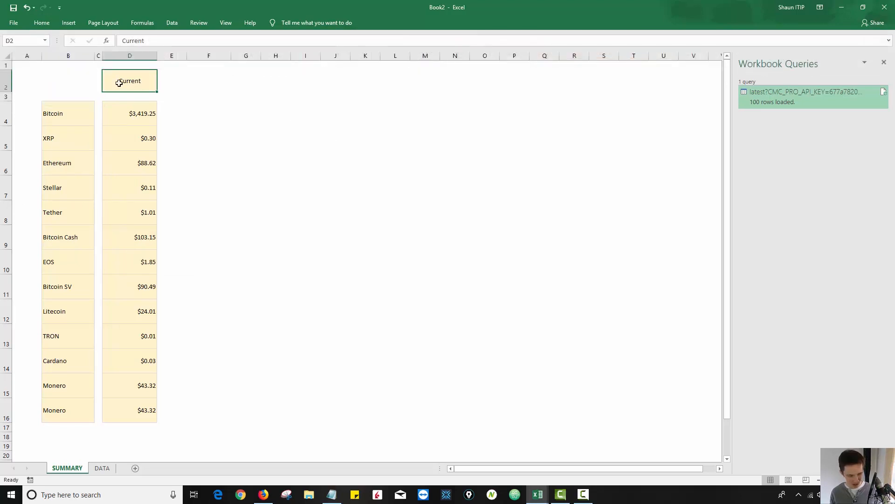
{"action": "left_click", "coordinate": [129, 94]}
{"action": "left_click_drag", "start_coordinate": [5, 102], "coordinate": [4, 99]}
{"action": "left_click", "coordinate": [195, 79]}
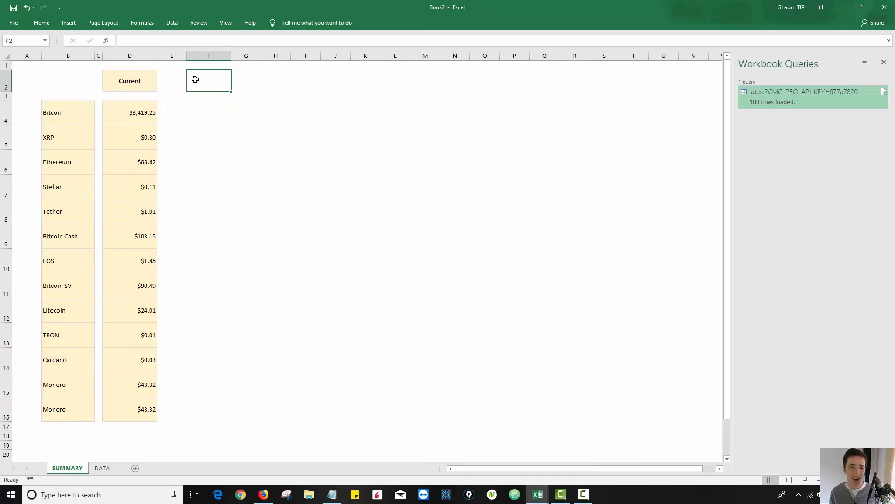
{"action": "left_click_drag", "start_coordinate": [154, 59], "coordinate": [177, 59]}
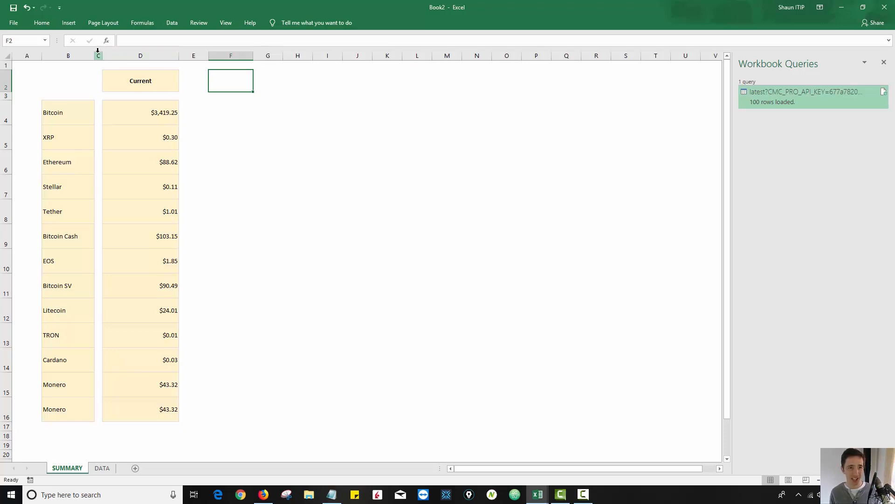
Duplicate columns C and D into columns E and F, and clear the copied prices from F4:F16
{"action": "left_click_drag", "start_coordinate": [98, 56], "coordinate": [129, 54]}
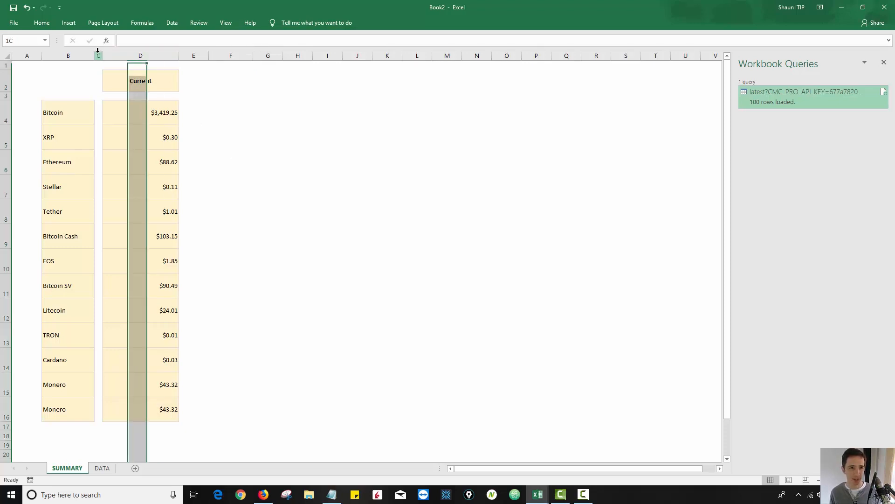
{"action": "key", "text": "ctrl+c"}
{"action": "left_click", "coordinate": [196, 52]}
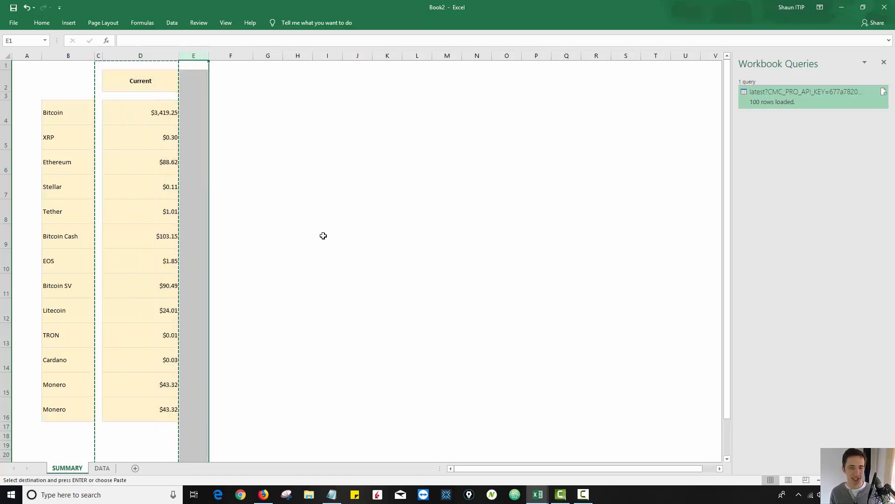
{"action": "key", "text": "ctrl+v"}
{"action": "key", "text": "Escape"}
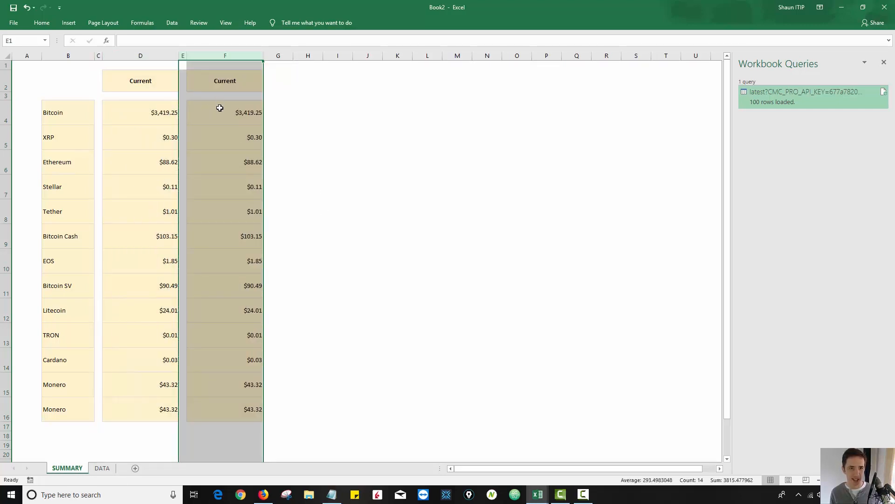
{"action": "mouse_move", "coordinate": [219, 108]}
{"action": "left_mouse_down"}
{"action": "mouse_move", "coordinate": [230, 390]}
{"action": "mouse_move", "coordinate": [230, 118]}
{"action": "left_mouse_up"}
{"action": "key", "text": "Delete"}
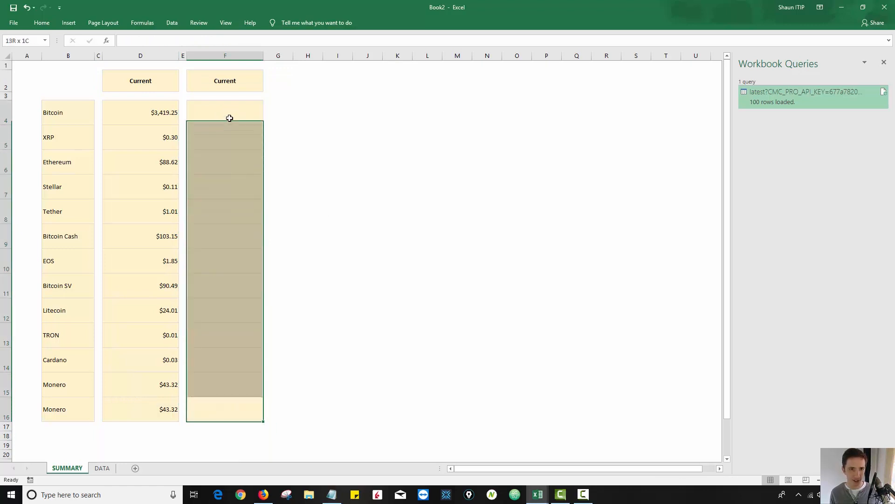
Fill heading F2 and cells F4:F16 with light gray, and change the heading text to Snapshot
{"action": "left_click", "coordinate": [226, 79], "text": "ctrl"}
{"action": "left_click", "coordinate": [44, 22]}
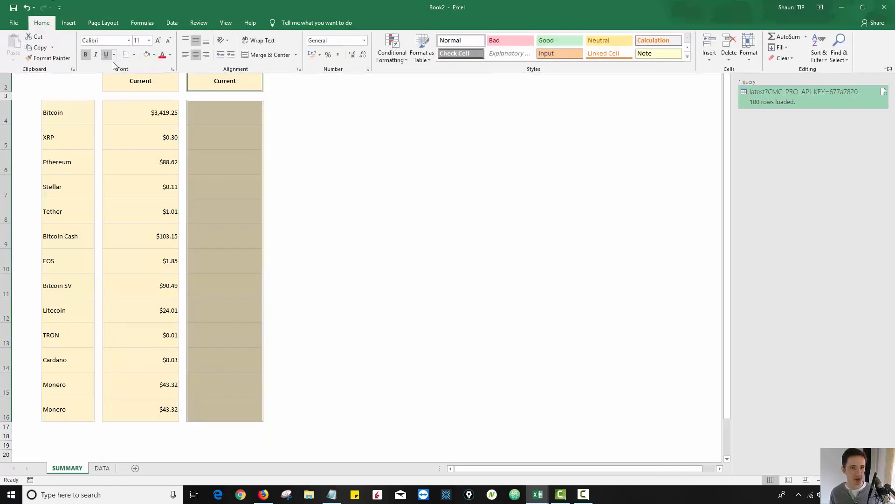
{"action": "left_click", "coordinate": [154, 54]}
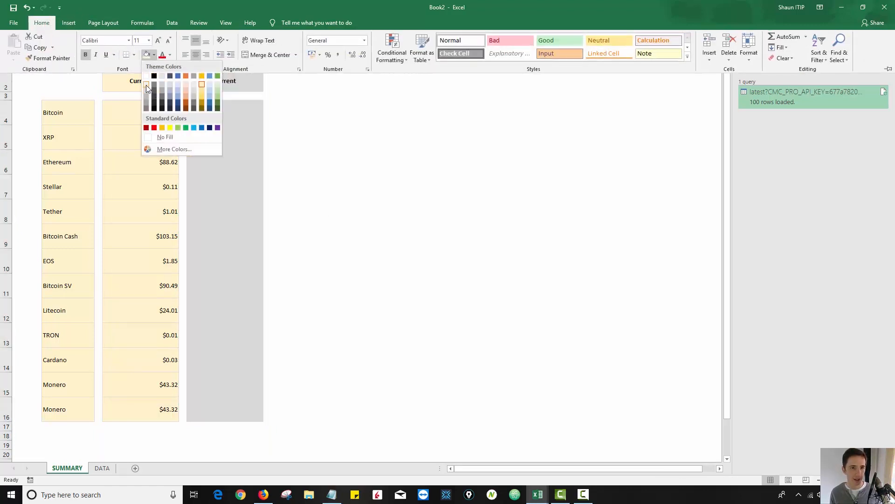
{"action": "left_click", "coordinate": [146, 85]}
{"action": "type", "text": "Snapshot"}
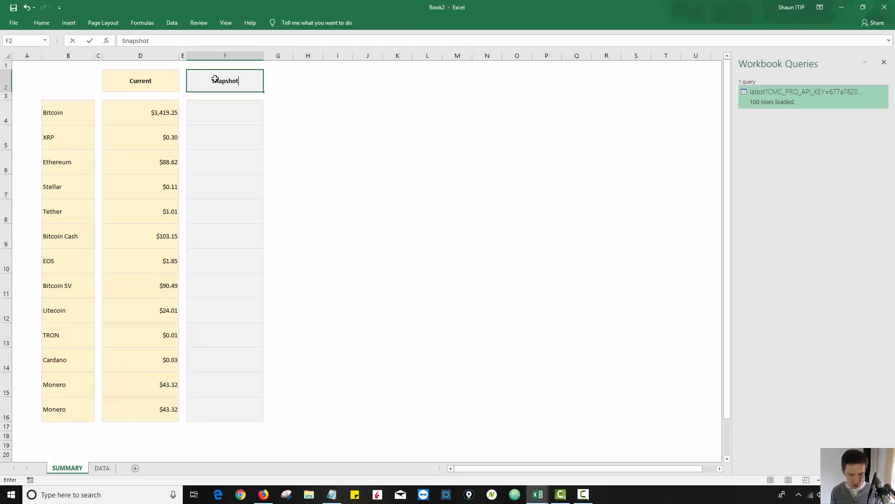
{"action": "key", "text": "Return"}
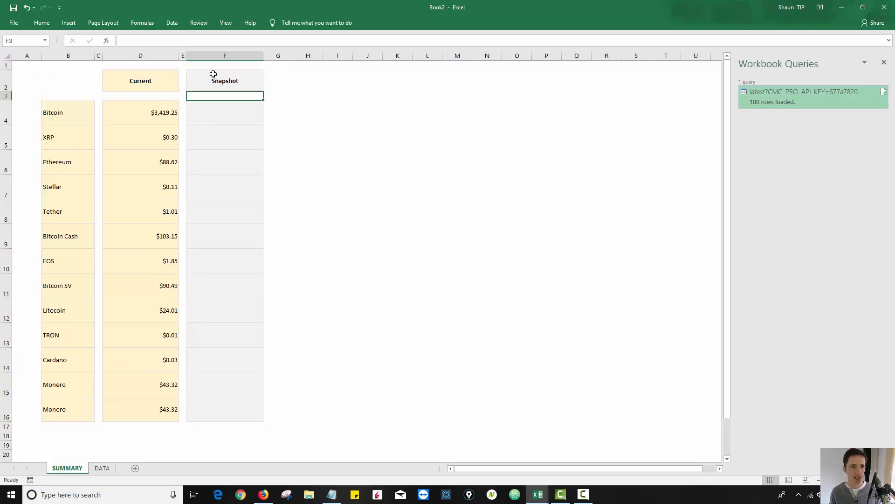
Delete row 16, which holds the duplicate Monero entry
{"action": "left_click_drag", "start_coordinate": [144, 111], "coordinate": [147, 407]}
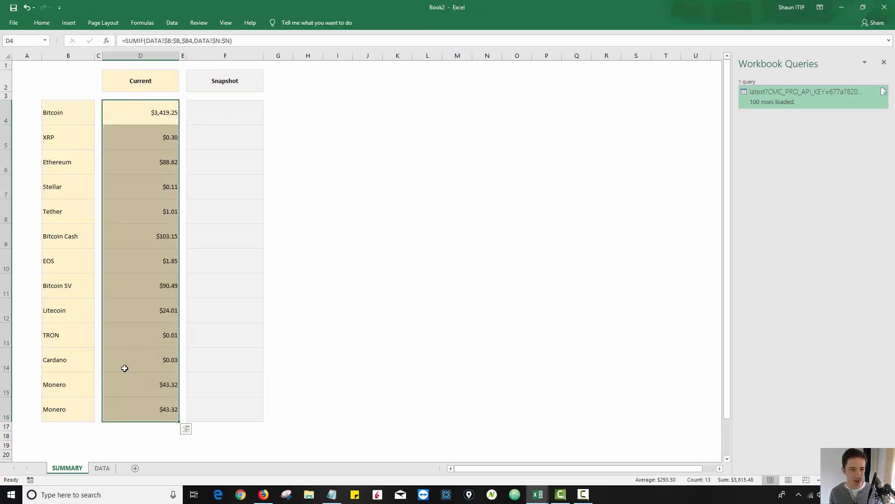
{"action": "left_click", "coordinate": [6, 409]}
{"action": "key", "text": "ctrl+minus"}
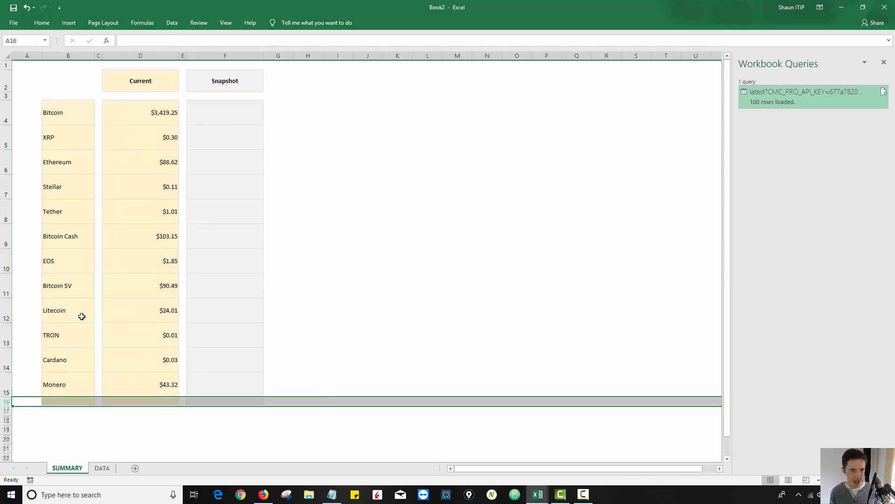
{"action": "left_click", "coordinate": [82, 316]}
Copy the Current prices in D4:D15 and paste them as values only into the Snapshot column from F4
{"action": "left_click_drag", "start_coordinate": [139, 379], "coordinate": [150, 120]}
{"action": "key", "text": "ctrl+c"}
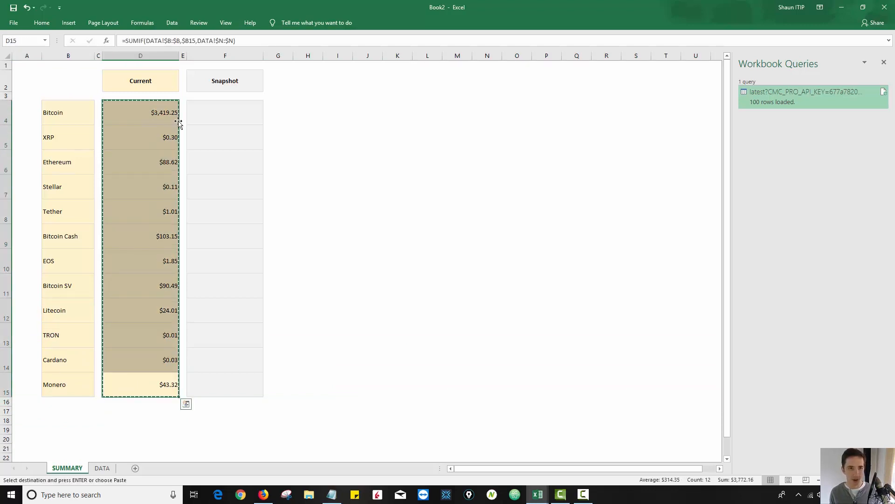
{"action": "left_click", "coordinate": [206, 110]}
{"action": "key", "text": "ctrl+alt+v"}
{"action": "key", "text": "v"}
{"action": "key", "text": "Return"}
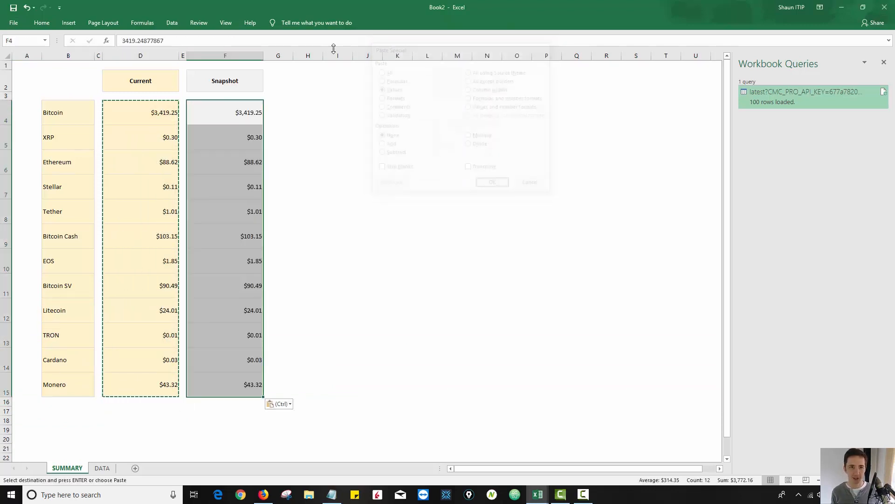
{"action": "key", "text": "Escape"}
{"action": "left_click", "coordinate": [288, 79]}
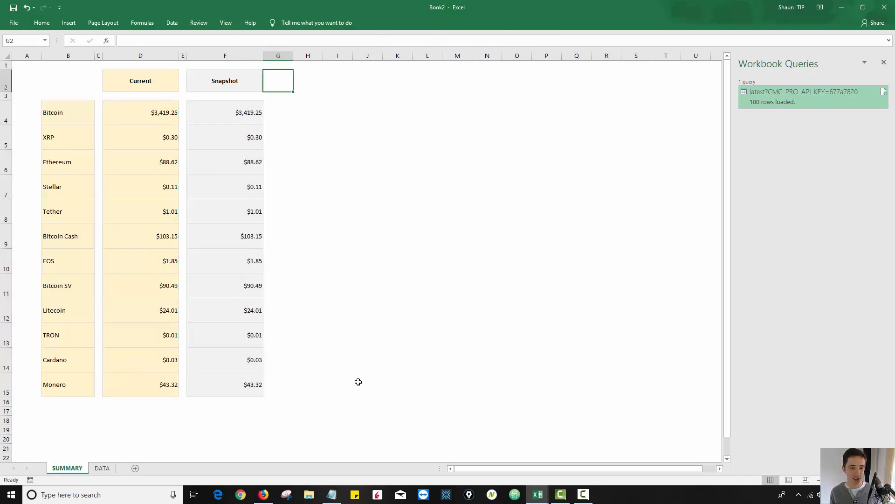
Switch to the Auto refresh tool workbook, run its camera snapshot macro and compare the Current and Snapshot columns
{"action": "mouse_move", "coordinate": [538, 493]}
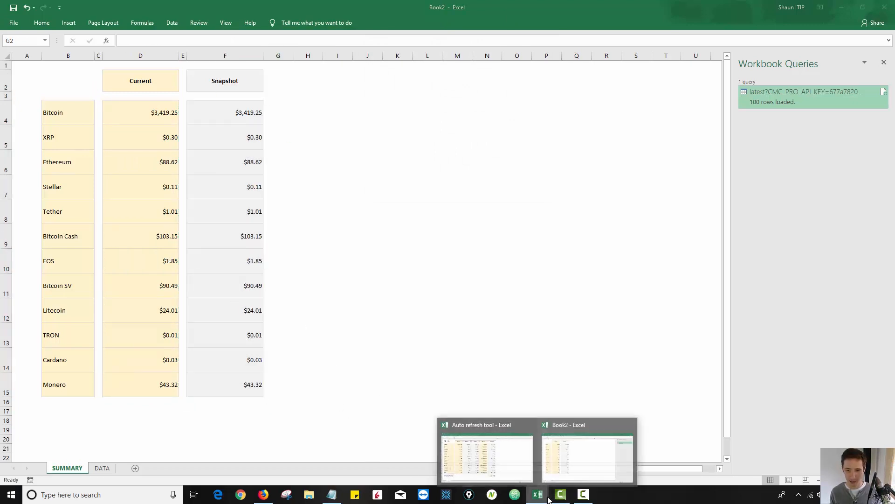
{"action": "left_click", "coordinate": [471, 452]}
{"action": "left_click", "coordinate": [70, 110]}
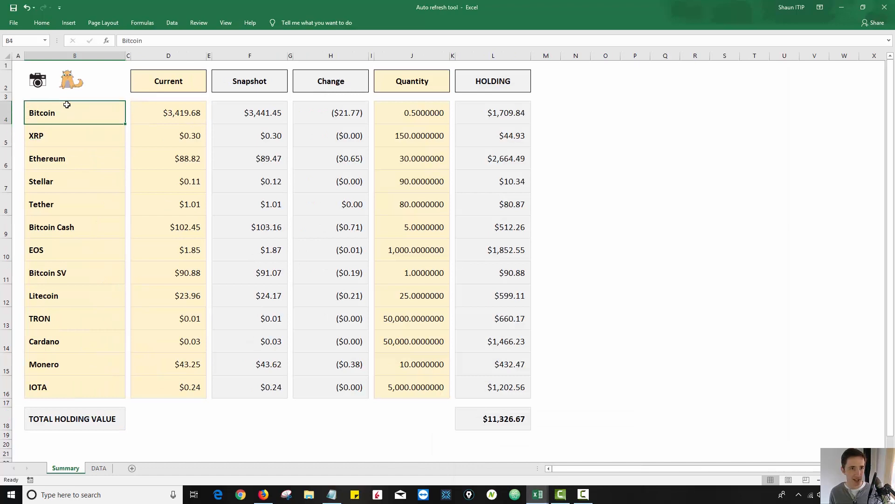
{"action": "left_click", "coordinate": [38, 83]}
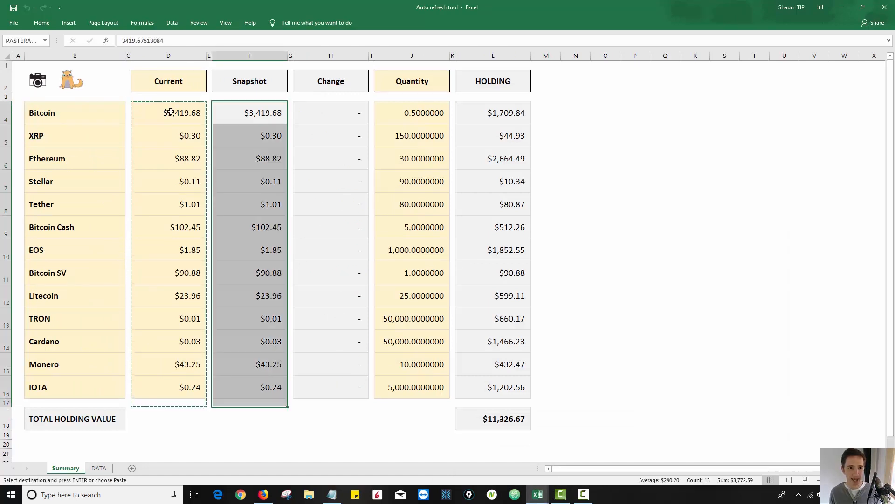
{"action": "left_click_drag", "start_coordinate": [172, 112], "coordinate": [174, 398]}
{"action": "left_click", "coordinate": [243, 388]}
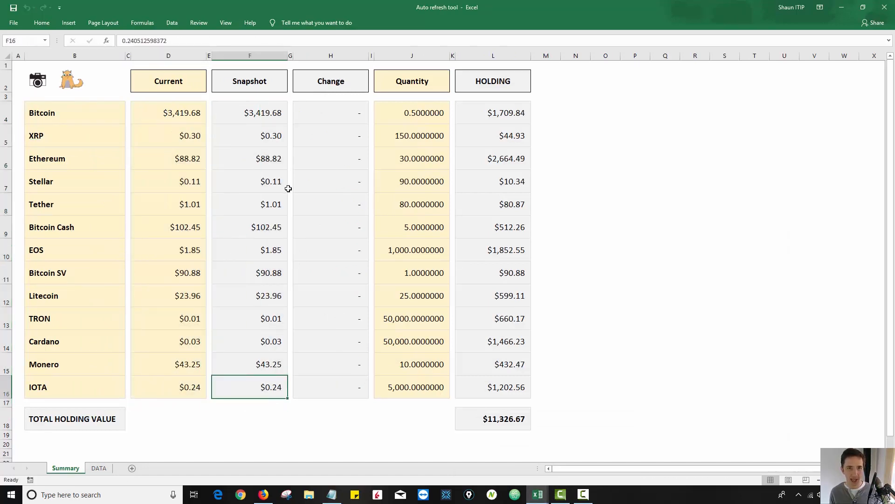
Return to the Book2 workbook and widen column B of the SUMMARY sheet
{"action": "mouse_move", "coordinate": [552, 499]}
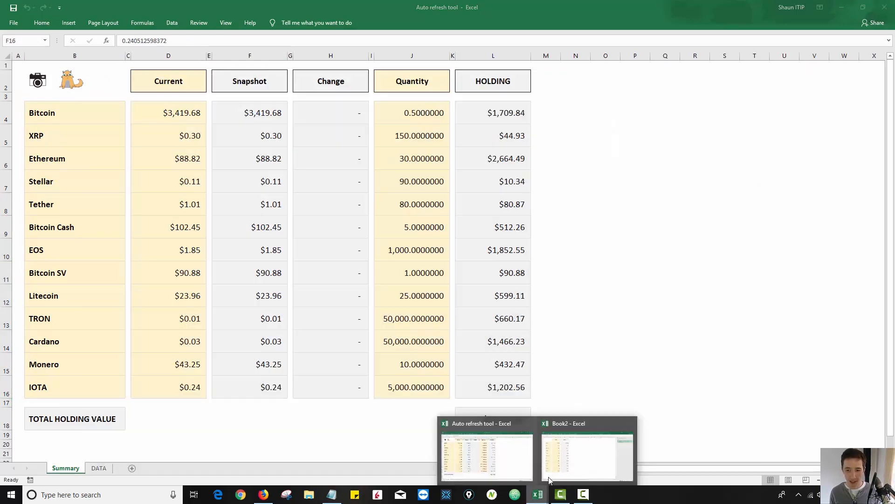
{"action": "left_click", "coordinate": [562, 455]}
{"action": "left_click_drag", "start_coordinate": [168, 103], "coordinate": [166, 402]}
{"action": "left_click_drag", "start_coordinate": [236, 104], "coordinate": [231, 402]}
{"action": "left_click", "coordinate": [69, 81]}
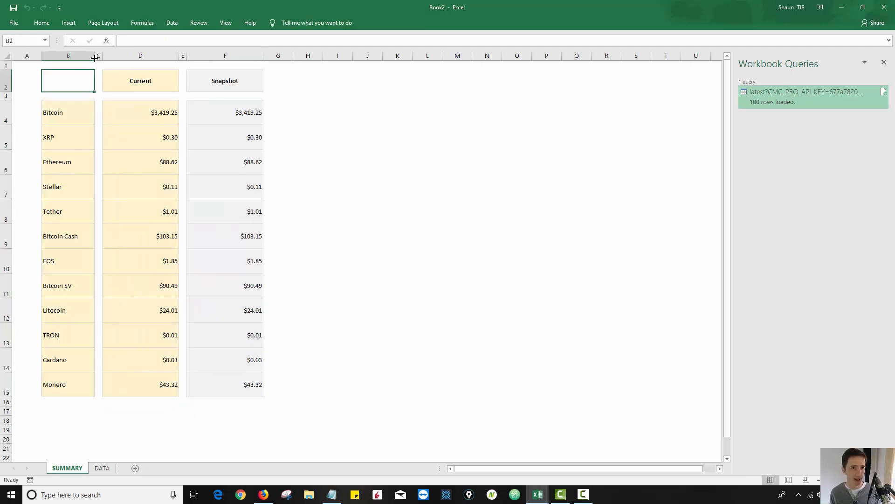
{"action": "left_click_drag", "start_coordinate": [95, 57], "coordinate": [128, 60]}
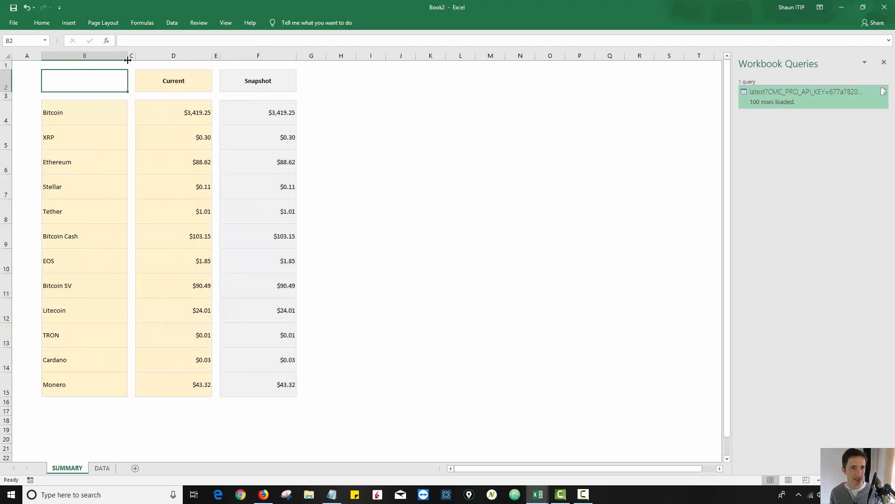
Copy the Snapshot heading cell F2 to B17 and make row 17 taller
{"action": "left_click", "coordinate": [232, 82]}
{"action": "key", "text": "ctrl+c"}
{"action": "left_click", "coordinate": [60, 418]}
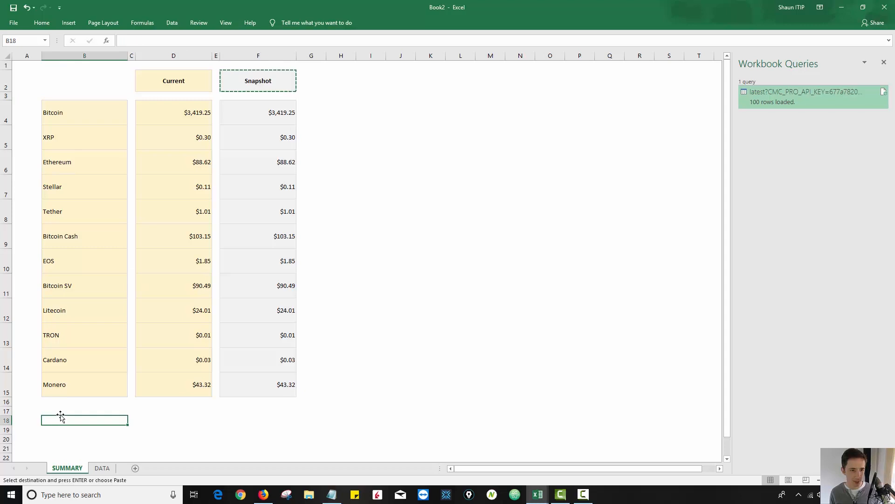
{"action": "left_click", "coordinate": [60, 410]}
{"action": "key", "text": "ctrl+v"}
{"action": "left_click_drag", "start_coordinate": [5, 415], "coordinate": [6, 427]}
Enter TOTAL HOLDING VALUE in B17, and left-align it with one level of indent
{"action": "type", "text": "TOTAL"}
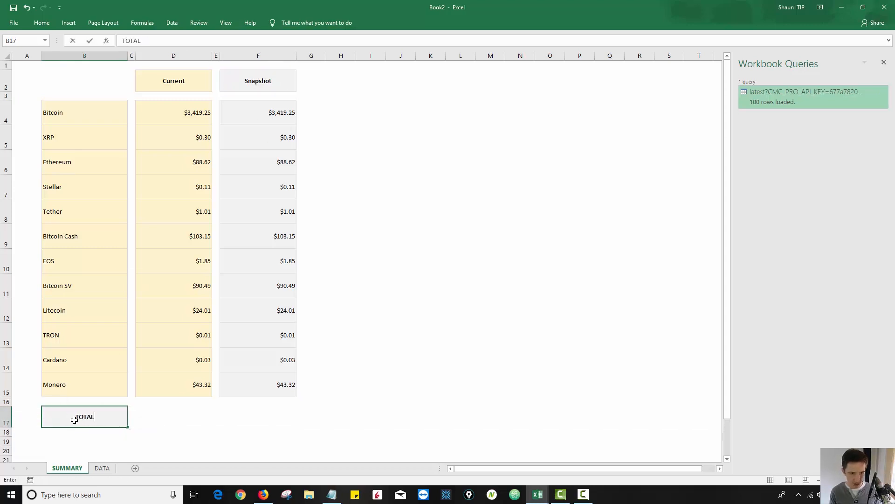
{"action": "type", "text": " HOLDING VALUE"}
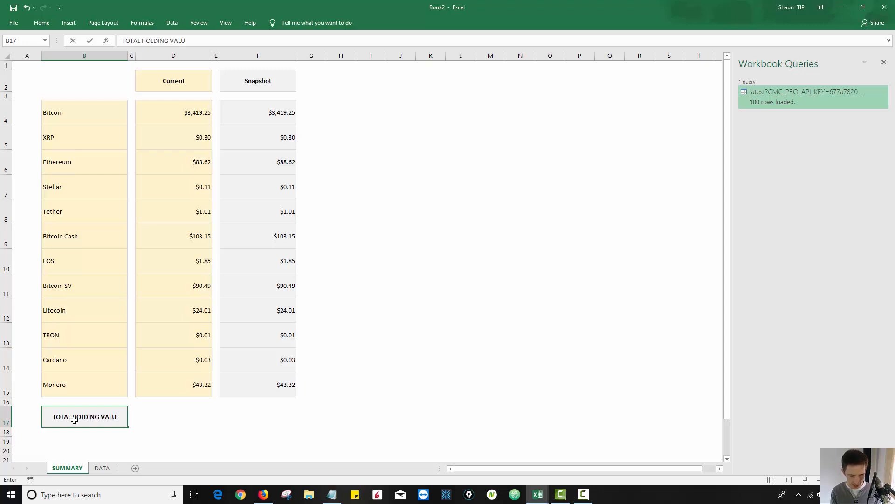
{"action": "key", "text": "ctrl+Return"}
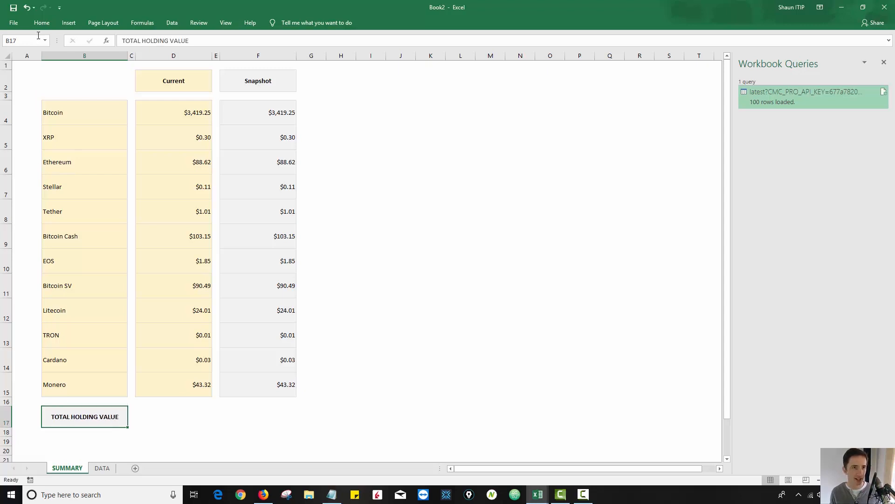
{"action": "left_click", "coordinate": [41, 22]}
{"action": "left_click", "coordinate": [187, 57]}
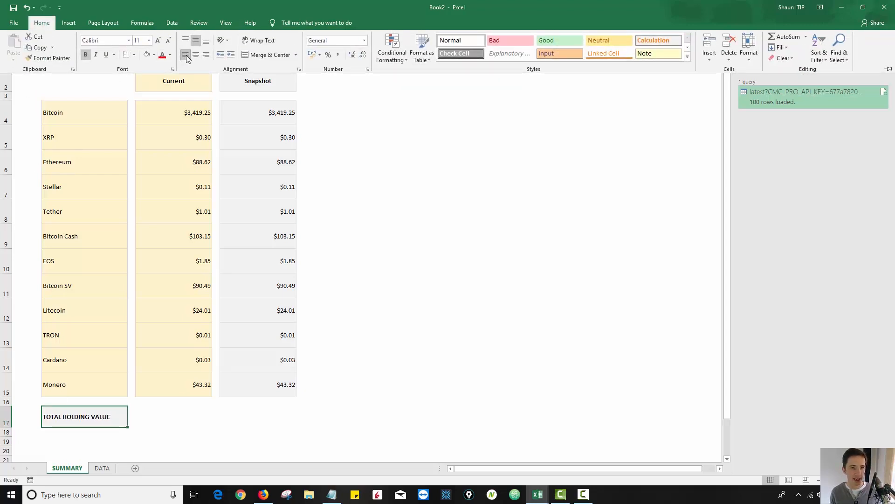
{"action": "left_click", "coordinate": [231, 56]}
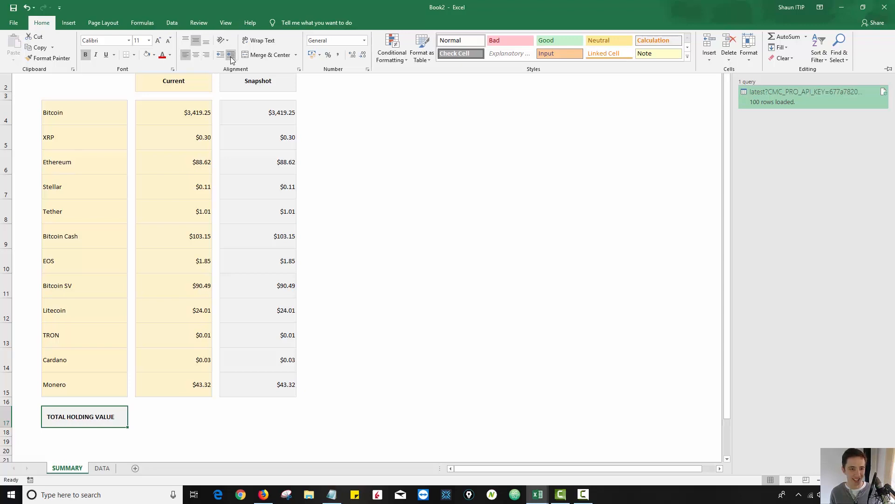
Indent the coin names in B4:B15 by one level
{"action": "left_click", "coordinate": [65, 368]}
{"action": "left_click_drag", "start_coordinate": [66, 380], "coordinate": [74, 115]}
{"action": "left_click", "coordinate": [41, 23]}
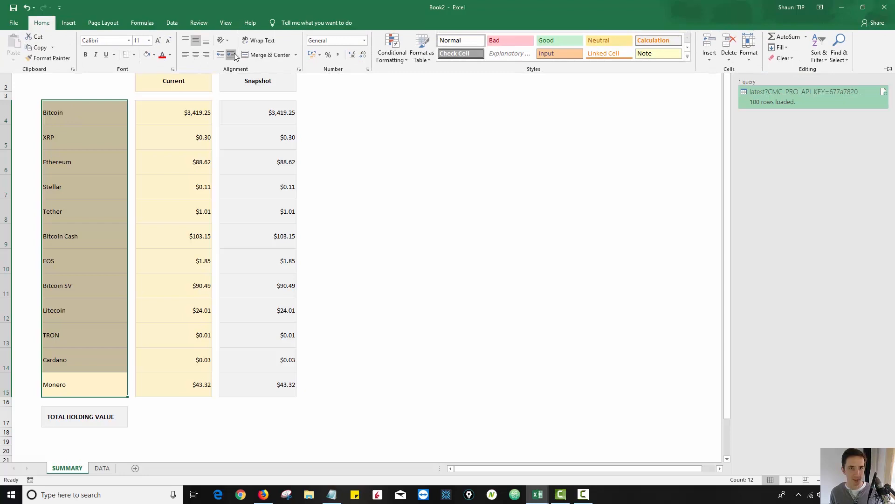
{"action": "left_click", "coordinate": [231, 55]}
{"action": "left_click", "coordinate": [324, 126]}
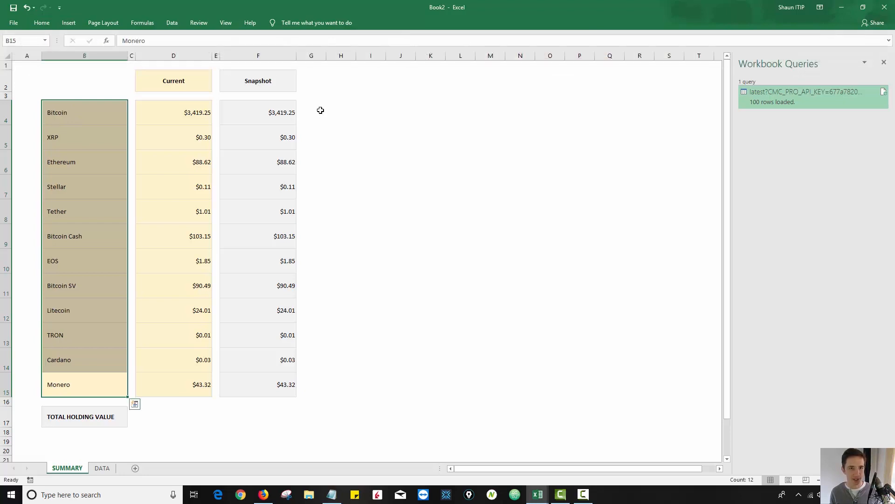
{"action": "left_click", "coordinate": [341, 80]}
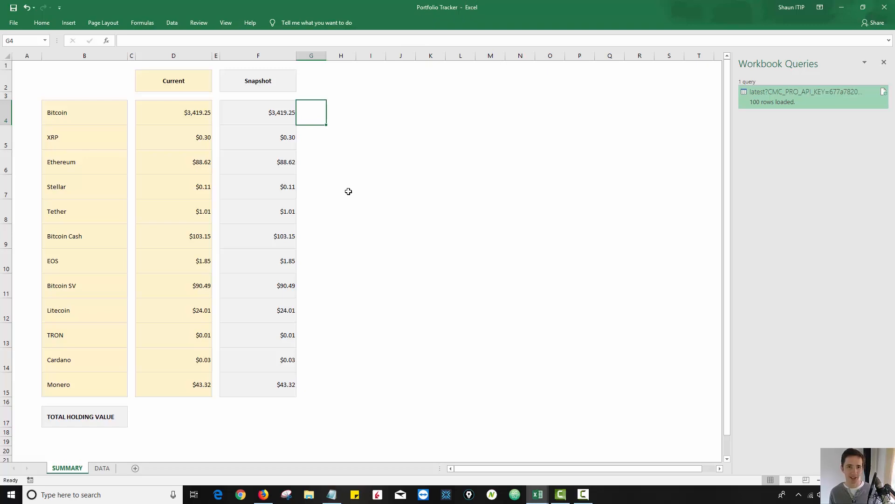
{"action": "left_click", "coordinate": [350, 108]}
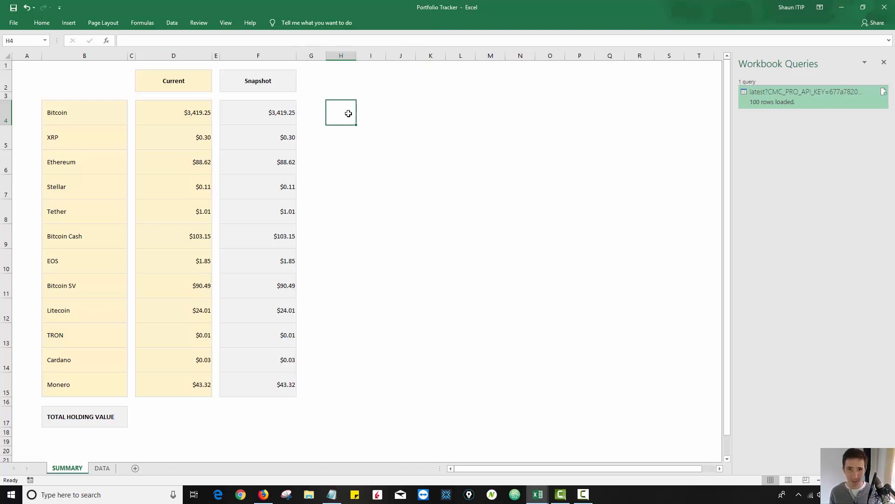
{"action": "key", "text": "Down"}
{"action": "key", "text": "Right"}
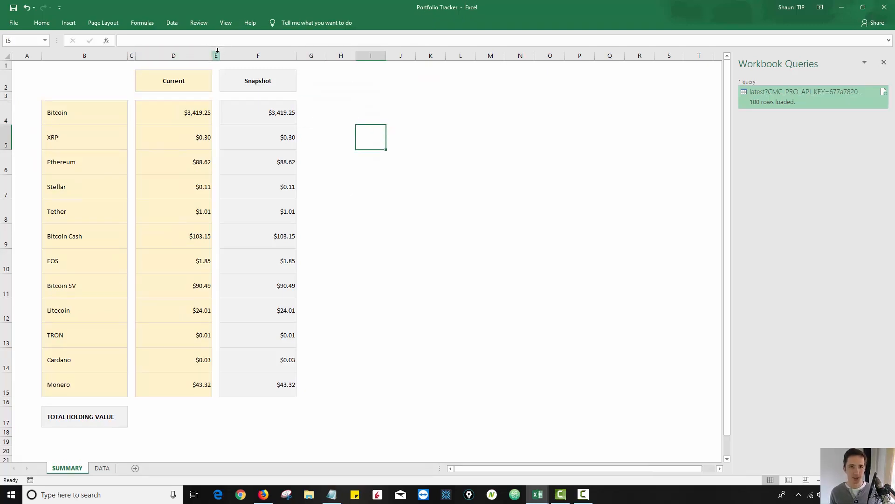
Duplicate columns E and F, including the Snapshot column, into columns G and H
{"action": "left_click_drag", "start_coordinate": [218, 50], "coordinate": [257, 55]}
{"action": "key", "text": "ctrl+c"}
{"action": "left_click", "coordinate": [311, 55]}
{"action": "key", "text": "ctrl+v"}
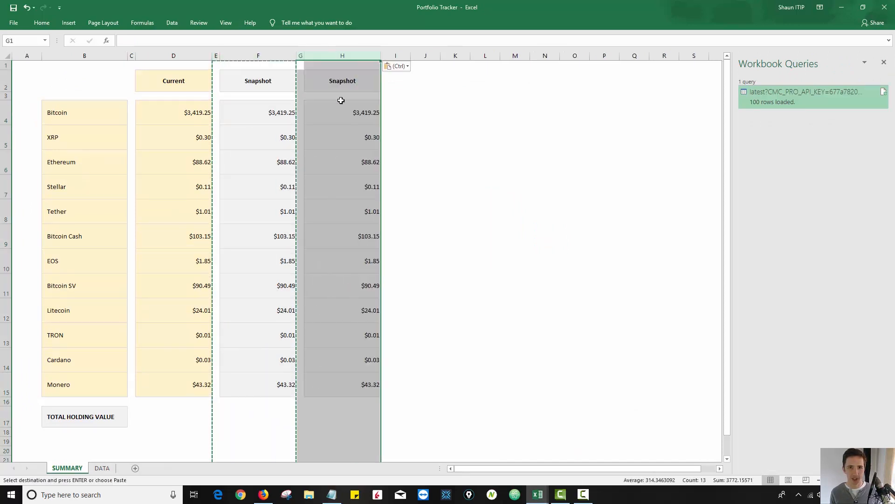
Cancel the pending copy selection and enter Change as the heading in H2
{"action": "key", "text": "Escape"}
{"action": "left_click", "coordinate": [341, 66]}
{"action": "key", "text": "Down"}
{"action": "type", "text": "Cha"}
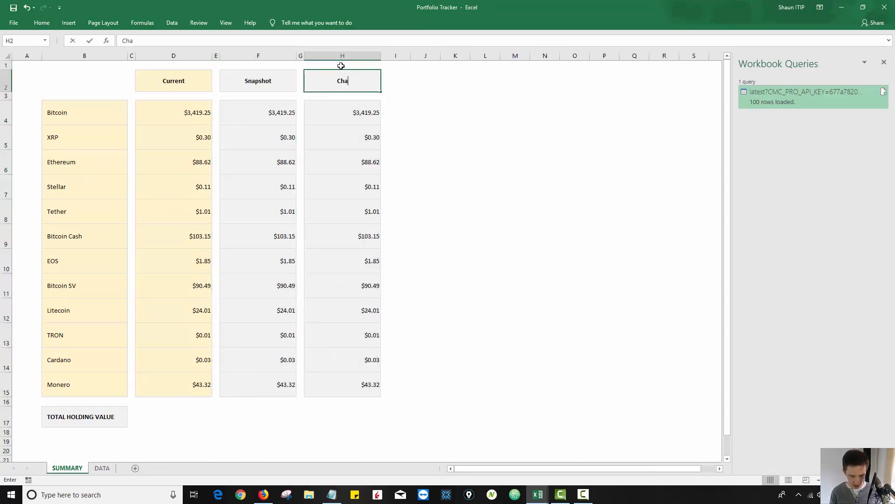
Enter the formula =D4-F4 in H4 to calculate Bitcoin's change from snapshot to current price
{"action": "key", "text": "Down"}
{"action": "key", "text": "Down"}
{"action": "type", "text": "="}
{"action": "key", "text": "Left"}
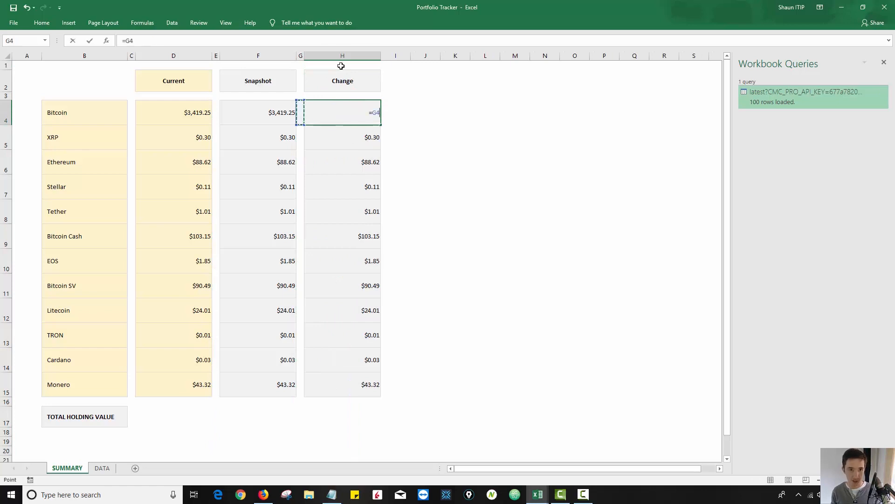
{"action": "key", "text": "Left"}
{"action": "key", "text": "Left"}
{"action": "key", "text": "Left"}
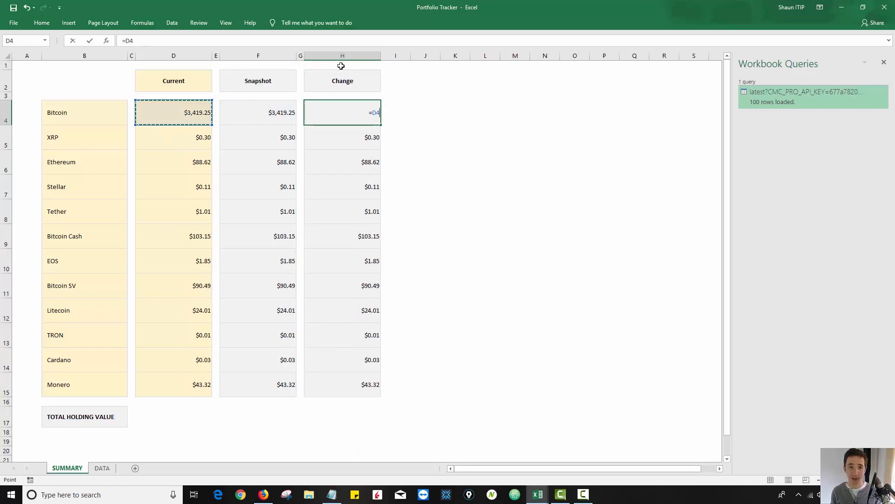
{"action": "type", "text": "-"}
{"action": "key", "text": "Left"}
{"action": "key", "text": "Left"}
{"action": "key", "text": "Return"}
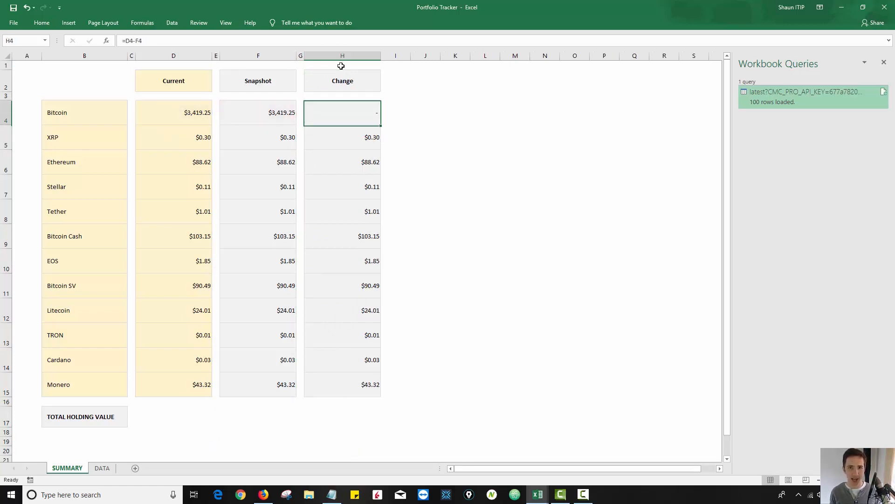
Copy the change formula in H4 and paste only its formula across H4:H15
{"action": "key", "text": "Up"}
{"action": "key", "text": "ctrl+c"}
{"action": "left_click_drag", "start_coordinate": [350, 112], "coordinate": [350, 390]}
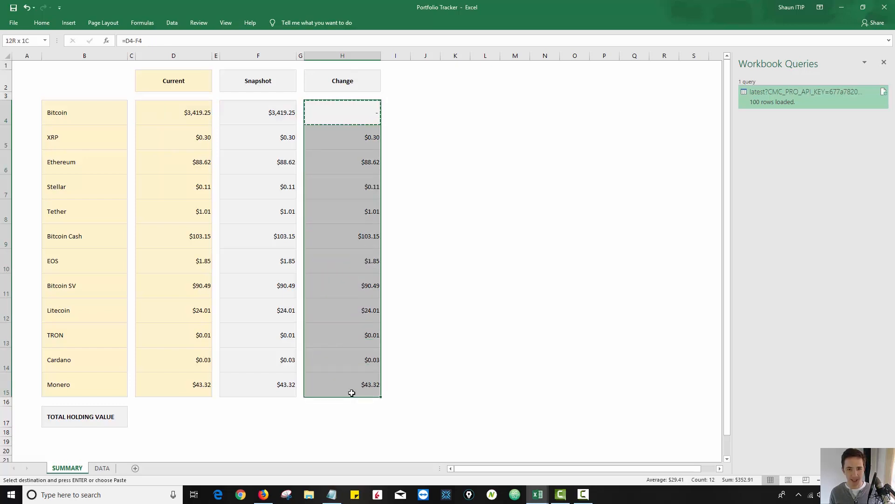
{"action": "key", "text": "ctrl+alt+v"}
{"action": "key", "text": "f"}
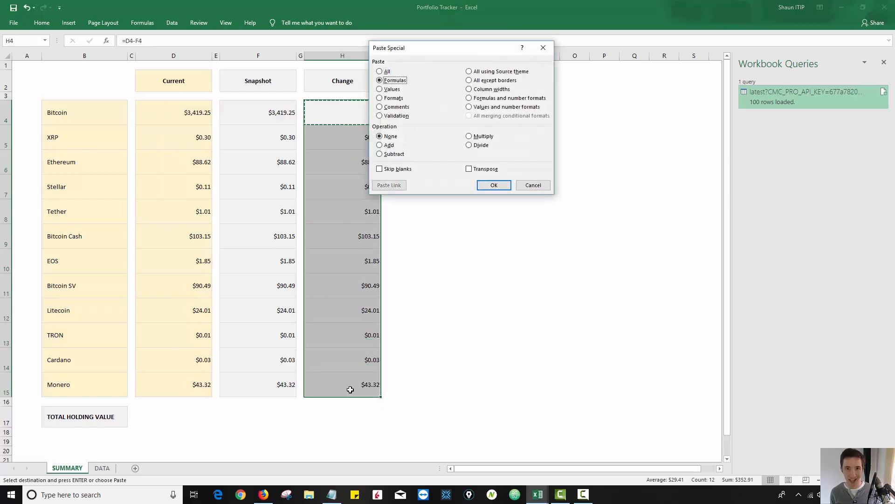
{"action": "key", "text": "Return"}
{"action": "left_click", "coordinate": [328, 173]}
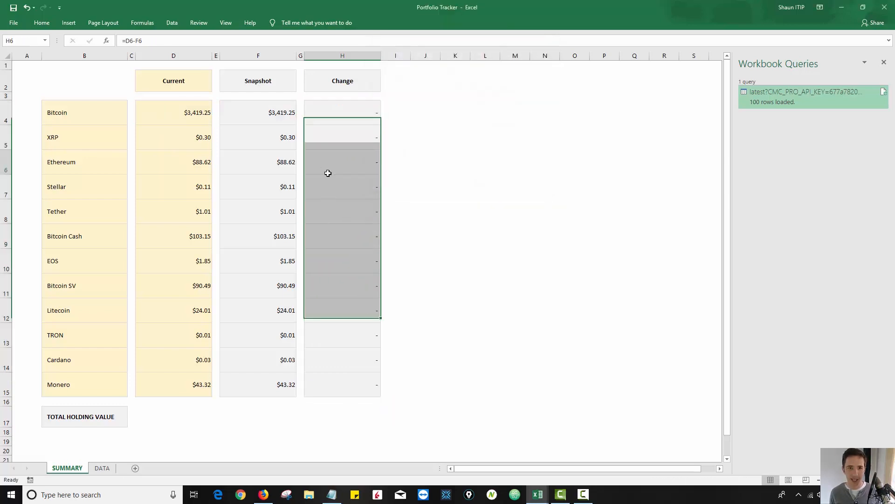
{"action": "left_click", "coordinate": [327, 212]}
{"action": "left_click", "coordinate": [331, 261]}
Test the Change formula by entering 5 as Bitcoin's snapshot value in F4, and undo the entry
{"action": "left_click", "coordinate": [257, 110]}
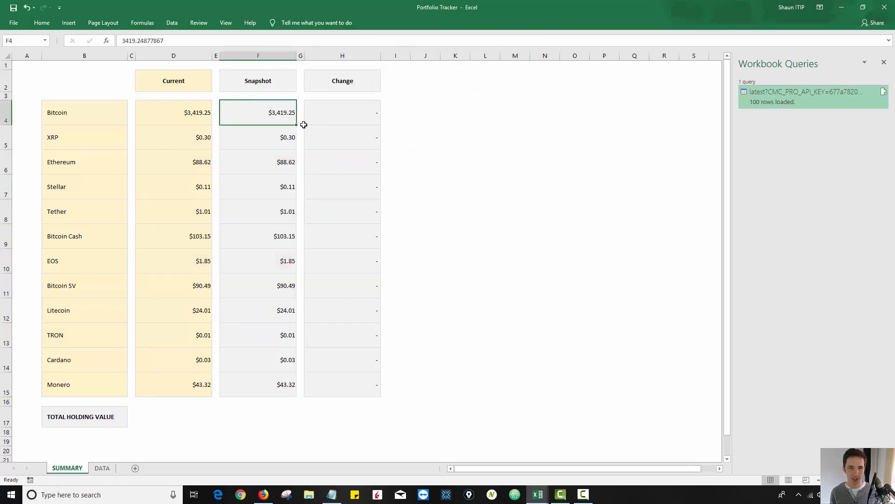
{"action": "type", "text": "5"}
{"action": "key", "text": "Return"}
{"action": "key", "text": "Up"}
{"action": "key", "text": "Right"}
{"action": "key", "text": "Right"}
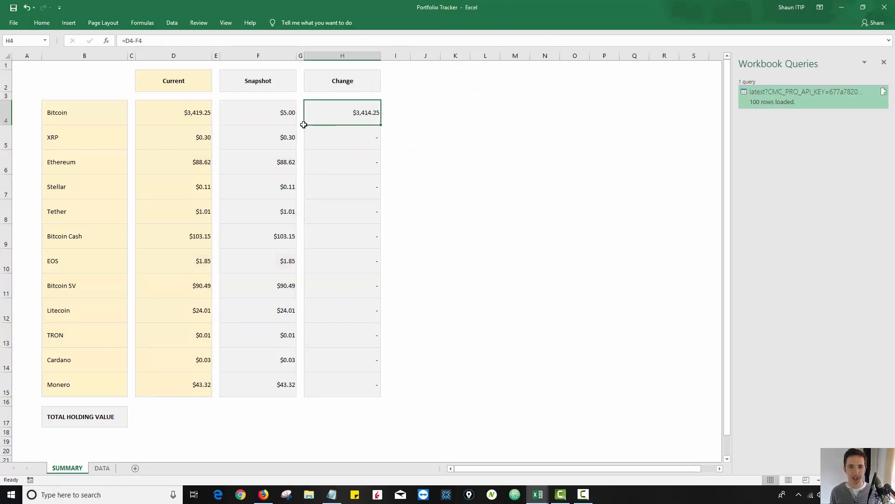
{"action": "key", "text": "Left"}
{"action": "key", "text": "Left"}
{"action": "key", "text": "ctrl+z"}
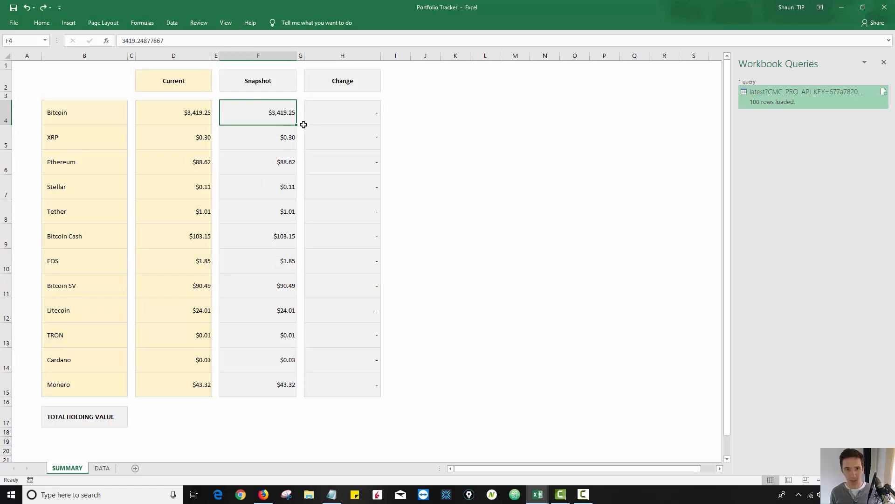
Switch to the Auto refresh tool workbook and examine its Quantity and HOLDING columns
{"action": "mouse_move", "coordinate": [538, 494]}
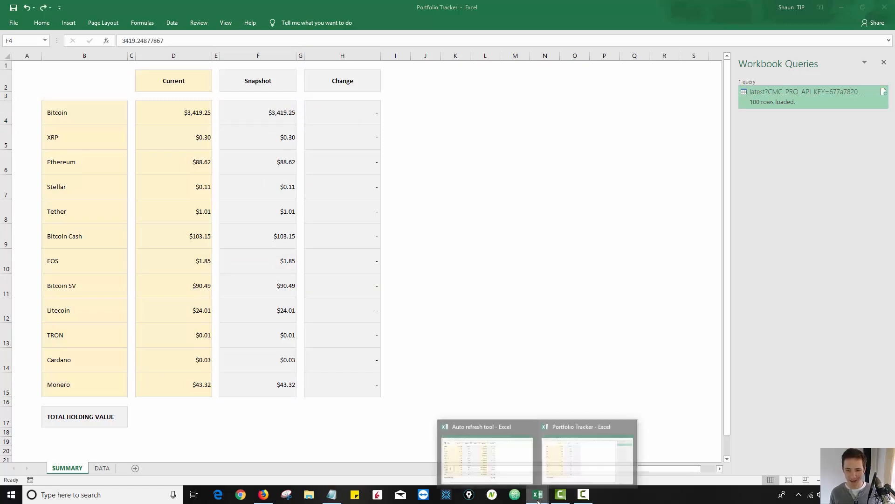
{"action": "left_click", "coordinate": [494, 458]}
{"action": "left_click", "coordinate": [416, 89]}
{"action": "left_click", "coordinate": [416, 114]}
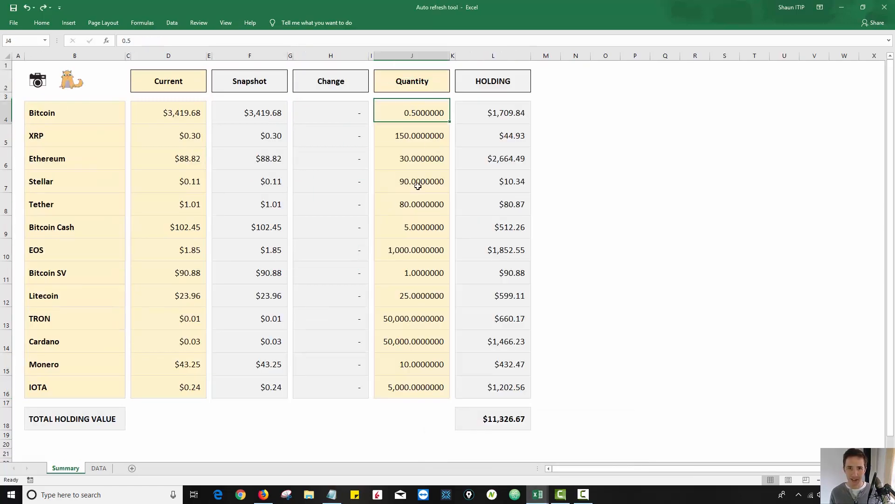
{"action": "key", "text": "ctrl+shift+Down"}
{"action": "left_click", "coordinate": [478, 75]}
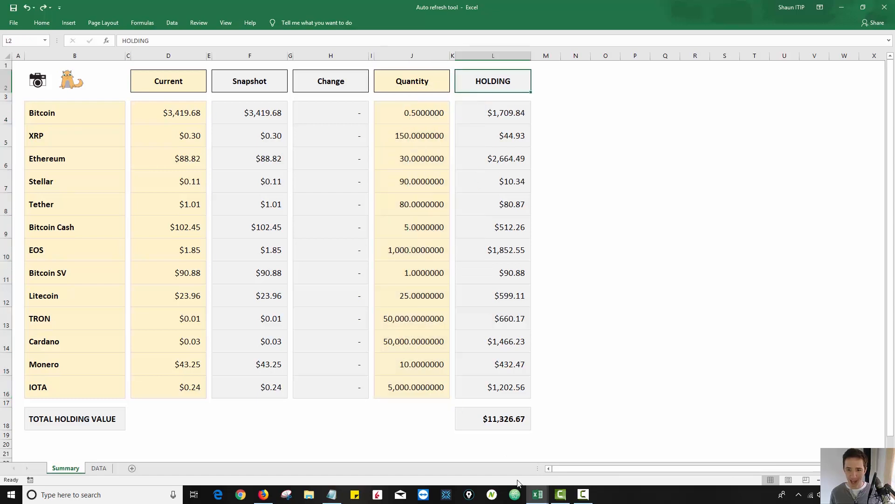
Return to the Portfolio Tracker workbook and duplicate columns C and D, including the Current column, into columns I and J
{"action": "mouse_move", "coordinate": [536, 494]}
{"action": "left_click", "coordinate": [569, 459]}
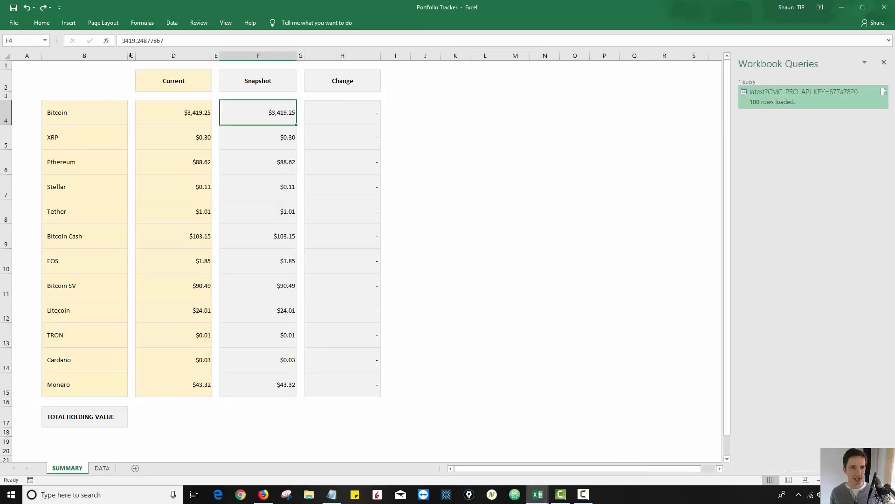
{"action": "left_click_drag", "start_coordinate": [132, 55], "coordinate": [174, 56]}
{"action": "key", "text": "ctrl+c"}
{"action": "left_click", "coordinate": [387, 55]}
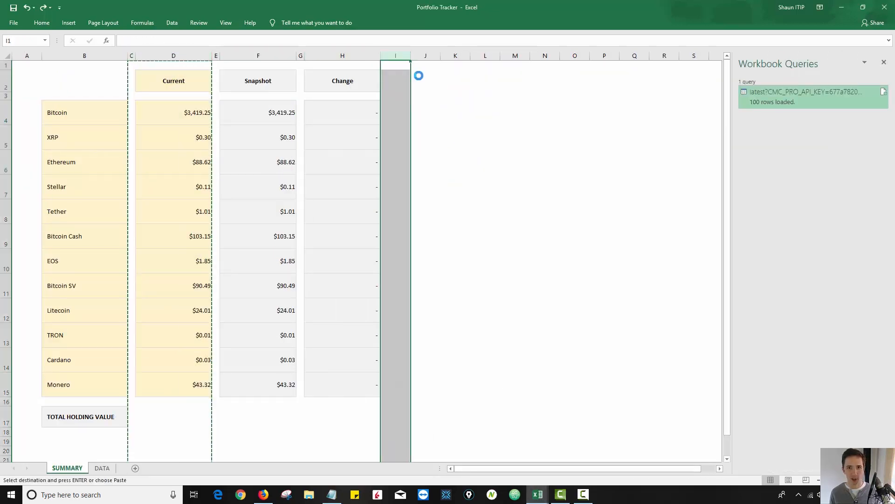
{"action": "key", "text": "Return"}
Change the heading in J2 to Quantity
{"action": "left_click", "coordinate": [423, 79]}
{"action": "type", "text": "Quantity"}
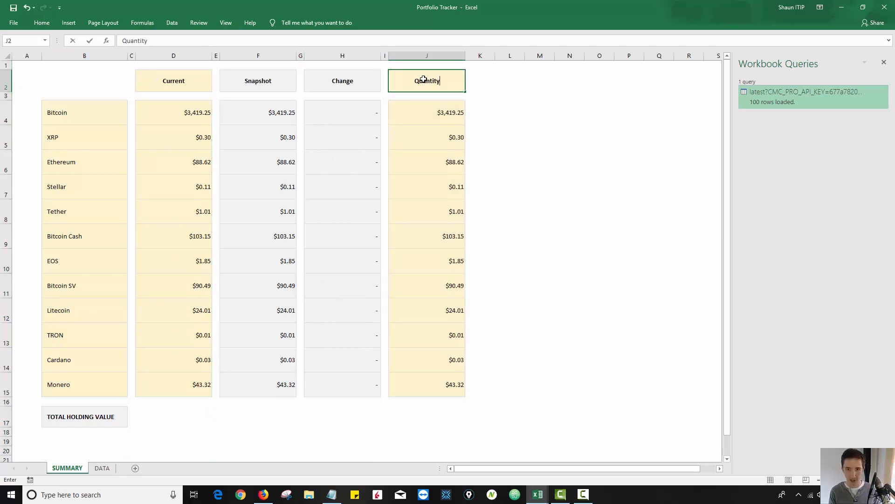
{"action": "key", "text": "Return"}
{"action": "key", "text": "Down"}
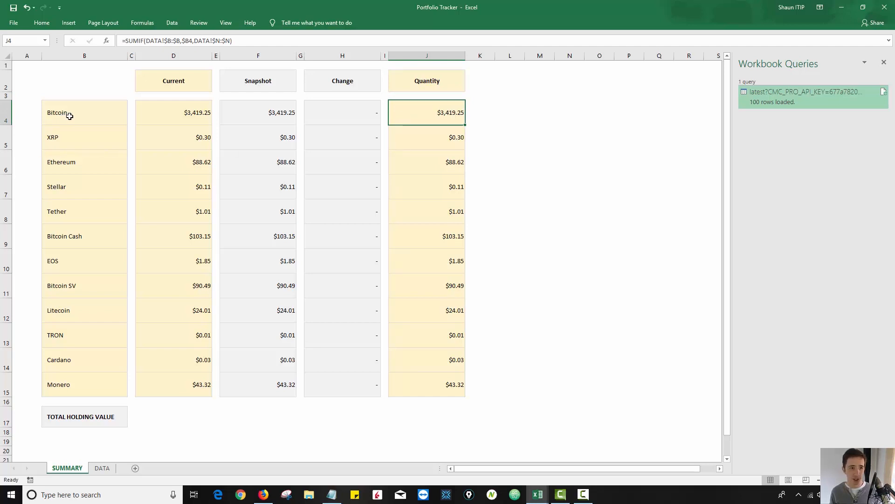
{"action": "left_click_drag", "start_coordinate": [69, 116], "coordinate": [83, 382]}
{"action": "left_click", "coordinate": [83, 381]}
{"action": "left_click", "coordinate": [115, 104]}
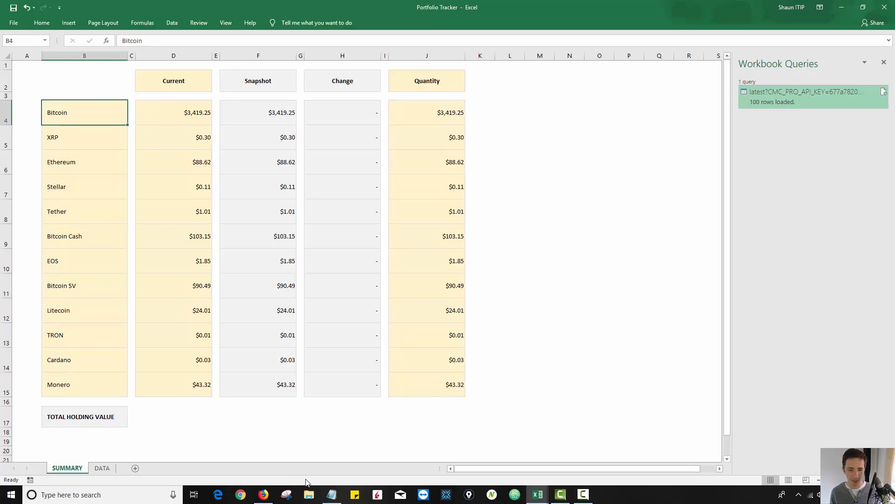
Switch to the Auto refresh tool workbook and copy the coin quantities in J4:J16
{"action": "left_click", "coordinate": [543, 495]}
{"action": "left_click", "coordinate": [489, 466]}
{"action": "left_click_drag", "start_coordinate": [412, 113], "coordinate": [406, 388]}
{"action": "key", "text": "ctrl+c"}
Paste the quantities as values from J4 down in the Portfolio Tracker workbook, and clear the surplus entry in J16
{"action": "left_click", "coordinate": [538, 495]}
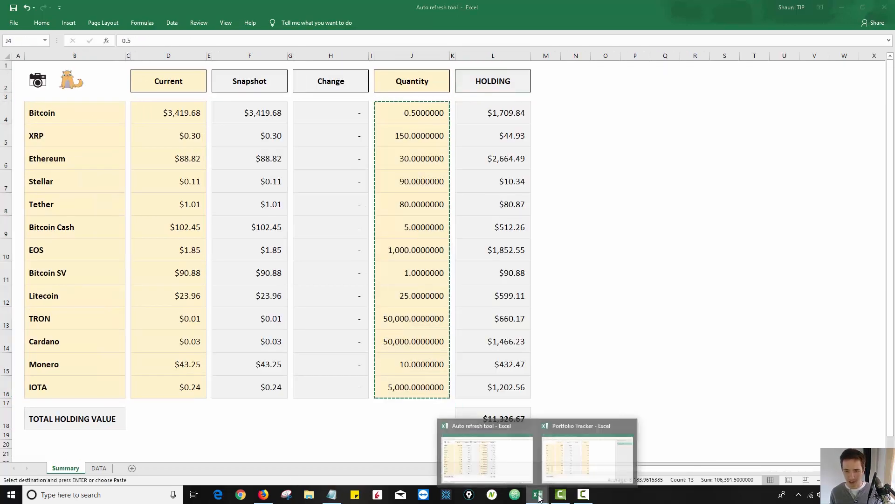
{"action": "left_click", "coordinate": [558, 432]}
{"action": "left_click", "coordinate": [424, 110]}
{"action": "key", "text": "alt+e"}
{"action": "key", "text": "s"}
{"action": "key", "text": "v"}
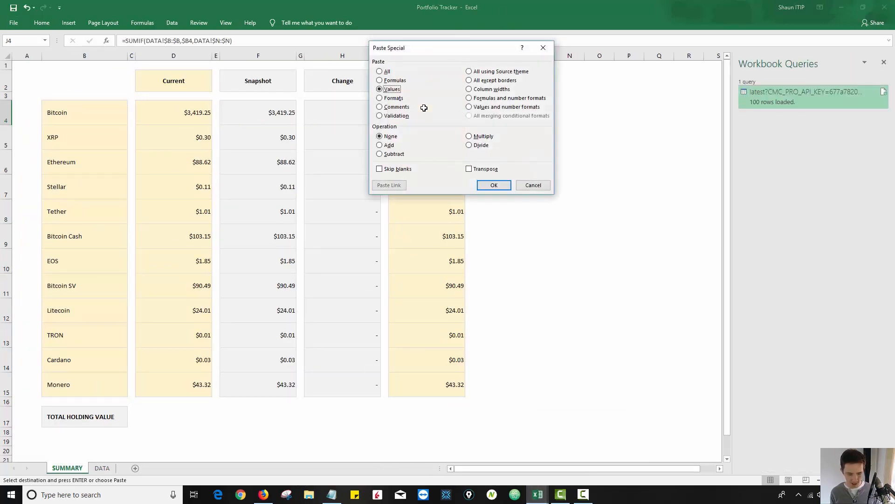
{"action": "key", "text": "Return"}
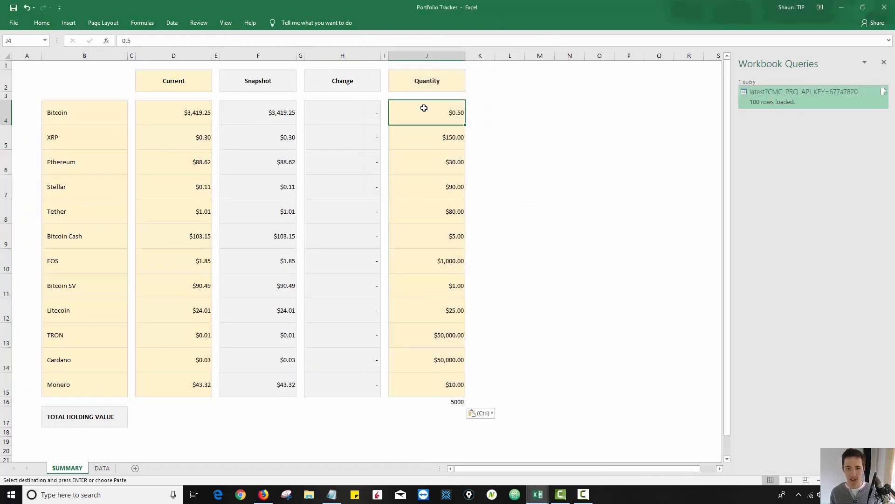
{"action": "key", "text": "ctrl+Down"}
{"action": "key", "text": "Delete"}
{"action": "left_click", "coordinate": [420, 112]}
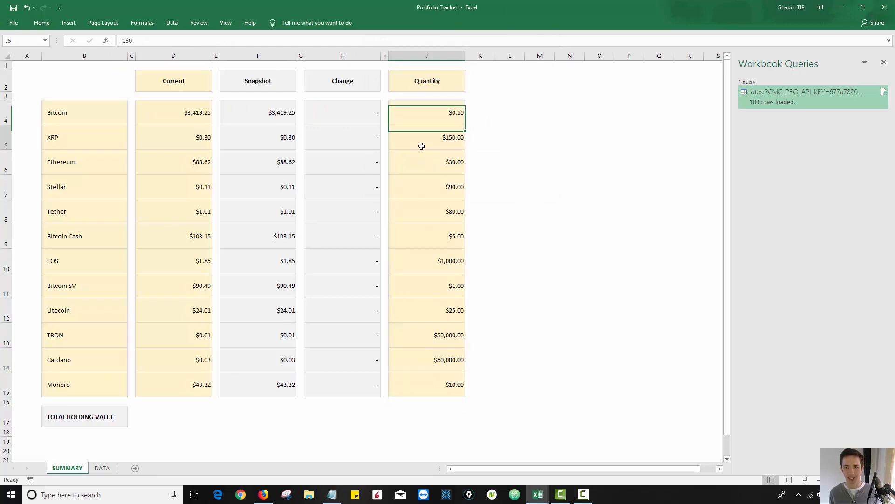
{"action": "left_click", "coordinate": [422, 146]}
{"action": "left_click", "coordinate": [422, 111]}
{"action": "key", "text": "ctrl+shift+Down"}
{"action": "left_click", "coordinate": [477, 146]}
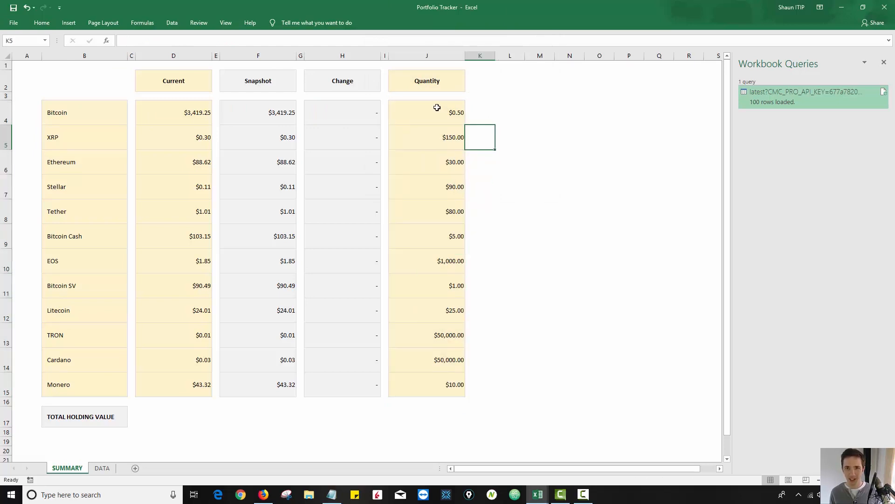
Remove the dollar signs from the custom number format of J4:J15, leaving #,##0.00;(#,##0.00);"- "
{"action": "left_click_drag", "start_coordinate": [438, 108], "coordinate": [433, 388]}
{"action": "right_click", "coordinate": [431, 218]}
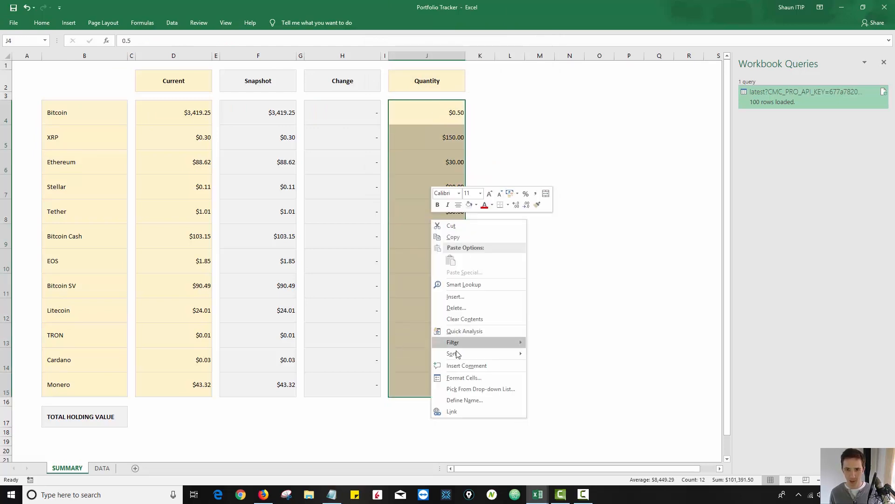
{"action": "left_click", "coordinate": [462, 378]}
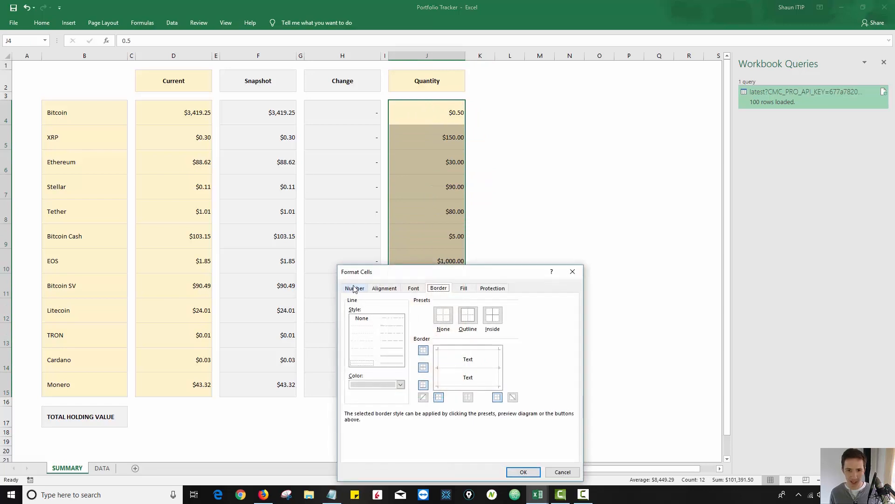
{"action": "left_click", "coordinate": [354, 288]}
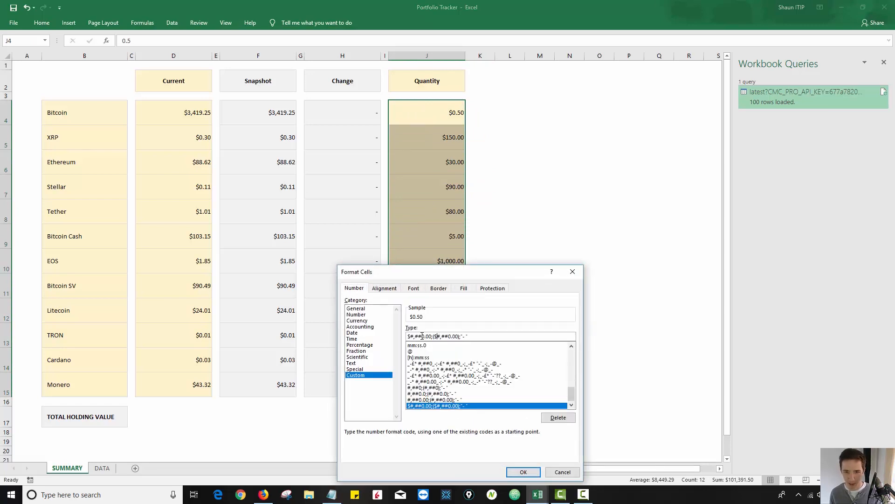
{"action": "key", "text": "BackSpace"}
{"action": "key", "text": "BackSpace"}
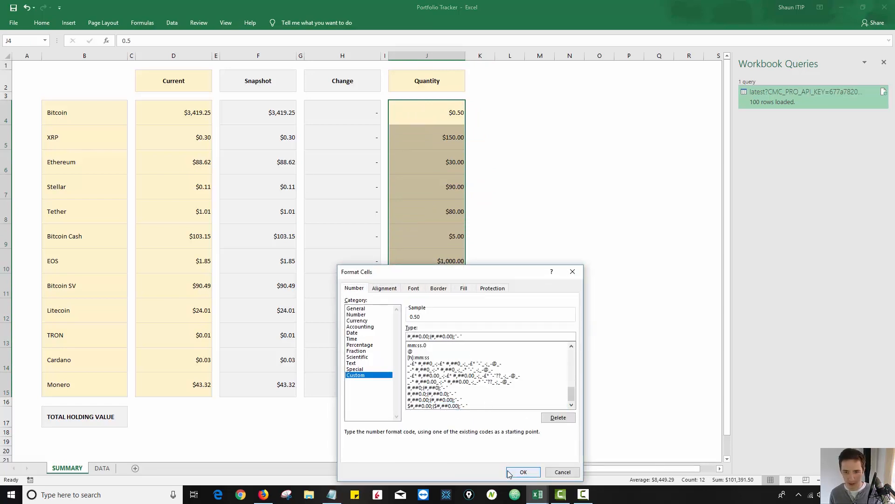
{"action": "left_click", "coordinate": [523, 472]}
Show the quantities in J4:J15 with eight decimal places
{"action": "right_click", "coordinate": [446, 186]}
{"action": "left_click", "coordinate": [532, 172]}
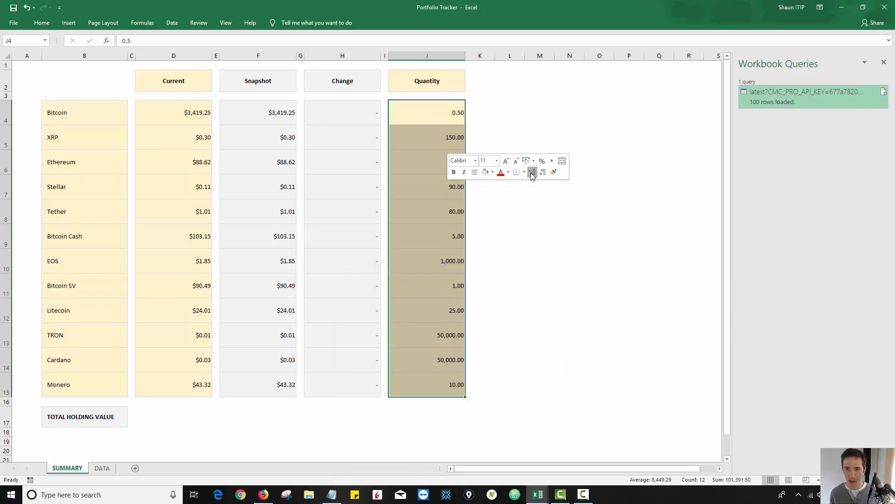
{"action": "left_click", "coordinate": [532, 172]}
{"action": "left_click", "coordinate": [532, 172]}
{"action": "left_click", "coordinate": [532, 173]}
{"action": "left_click", "coordinate": [532, 173]}
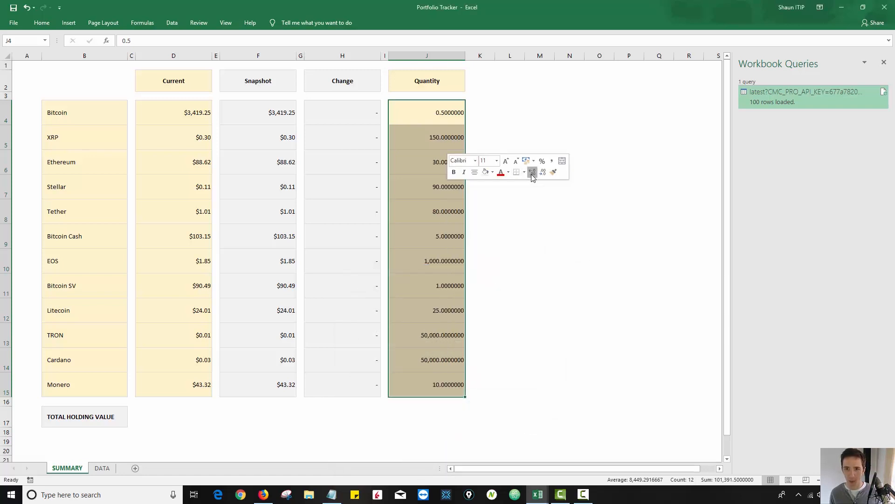
{"action": "left_click", "coordinate": [532, 173]}
{"action": "left_click", "coordinate": [532, 172]}
{"action": "left_click", "coordinate": [532, 173]}
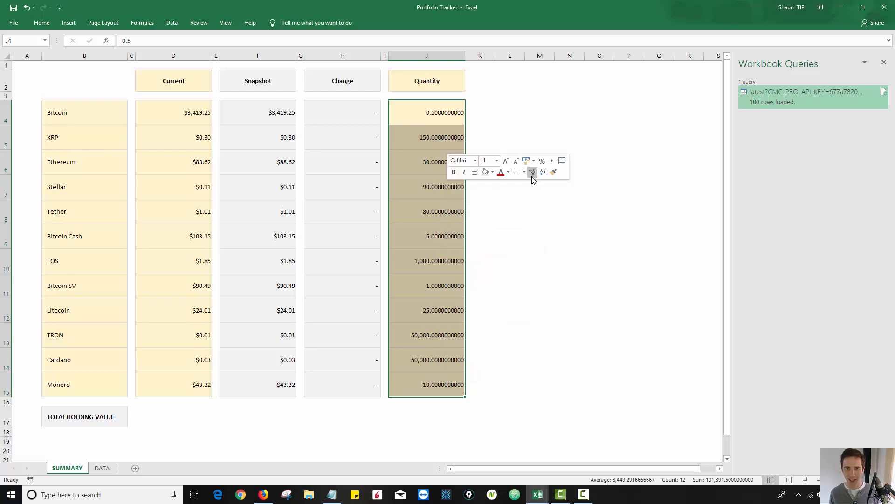
{"action": "left_click", "coordinate": [544, 172]}
{"action": "left_click", "coordinate": [544, 172]}
{"action": "left_click", "coordinate": [540, 236]}
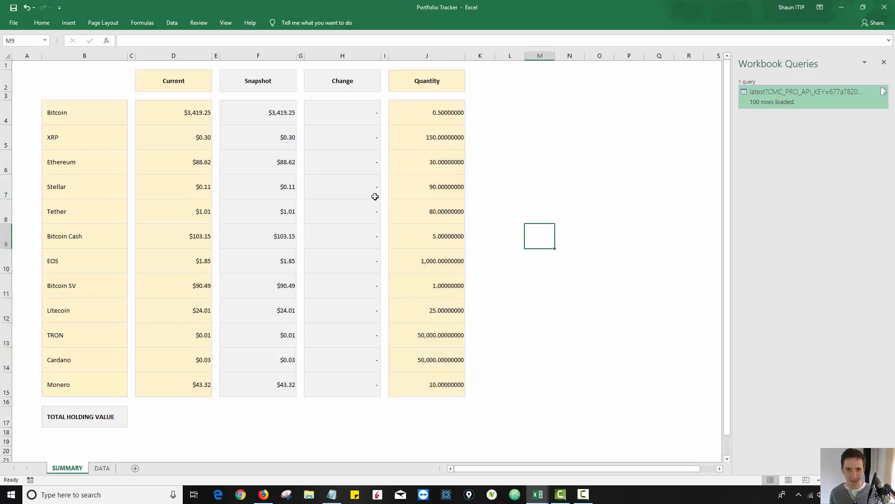
Set the font size of the coin names, prices, changes and quantities in rows 4 to 15, columns B to J, to 14
{"action": "left_click_drag", "start_coordinate": [76, 114], "coordinate": [90, 382]}
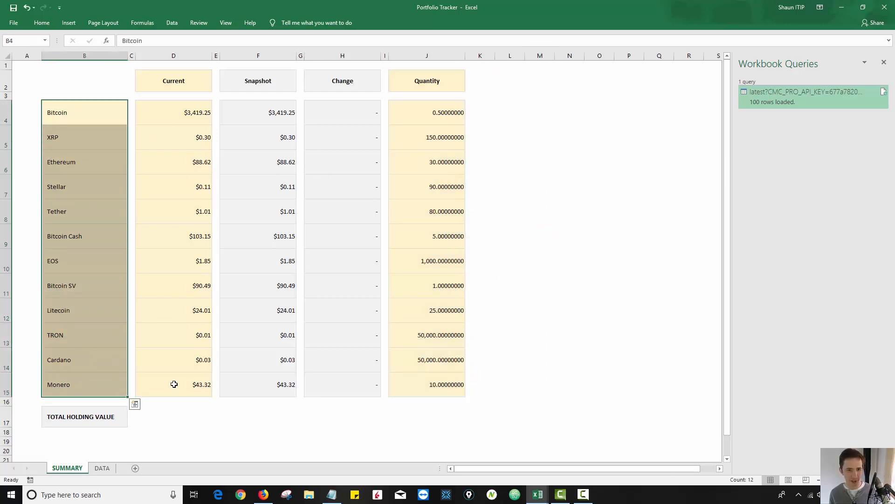
{"action": "left_click_drag", "start_coordinate": [174, 382], "coordinate": [171, 106], "text": "ctrl"}
{"action": "left_click_drag", "start_coordinate": [262, 114], "coordinate": [269, 387], "text": "ctrl"}
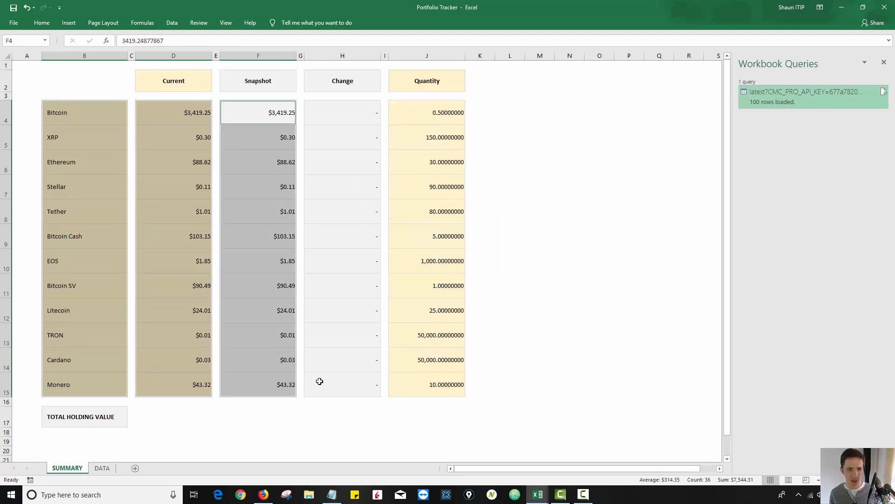
{"action": "left_click_drag", "start_coordinate": [358, 379], "coordinate": [350, 117], "text": "ctrl"}
{"action": "left_click_drag", "start_coordinate": [441, 109], "coordinate": [432, 382], "text": "ctrl"}
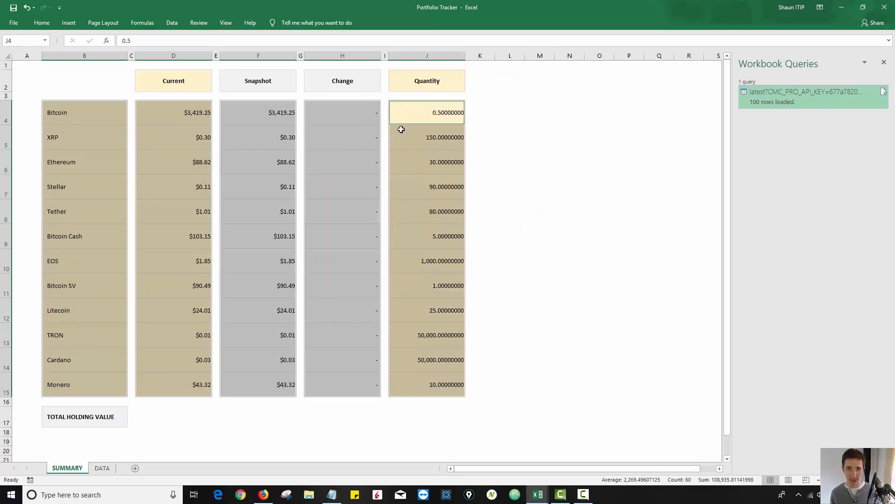
{"action": "left_click", "coordinate": [53, 25]}
{"action": "left_click", "coordinate": [149, 41]}
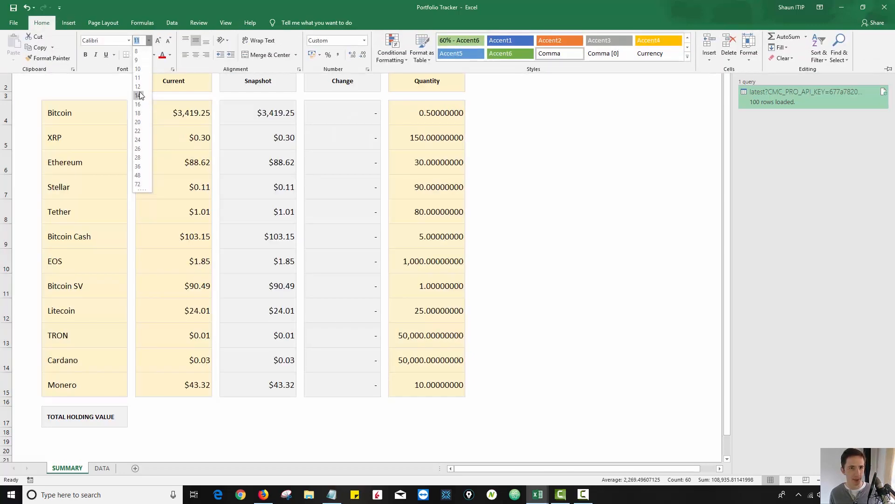
{"action": "left_click", "coordinate": [139, 95]}
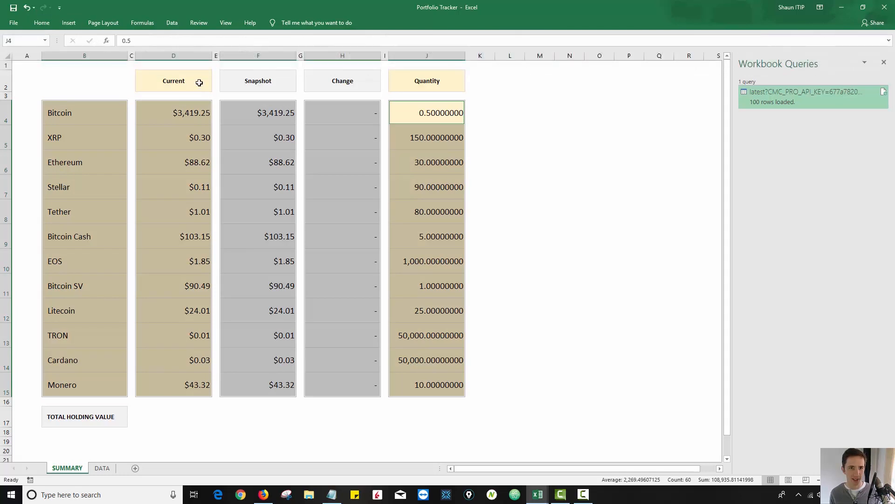
Set the font size of the Current, Snapshot, Change and Quantity headers in row 2 to 14
{"action": "left_click", "coordinate": [198, 82]}
{"action": "left_click", "coordinate": [243, 82], "text": "ctrl"}
{"action": "left_click", "coordinate": [354, 83], "text": "ctrl"}
{"action": "left_click", "coordinate": [427, 79], "text": "ctrl"}
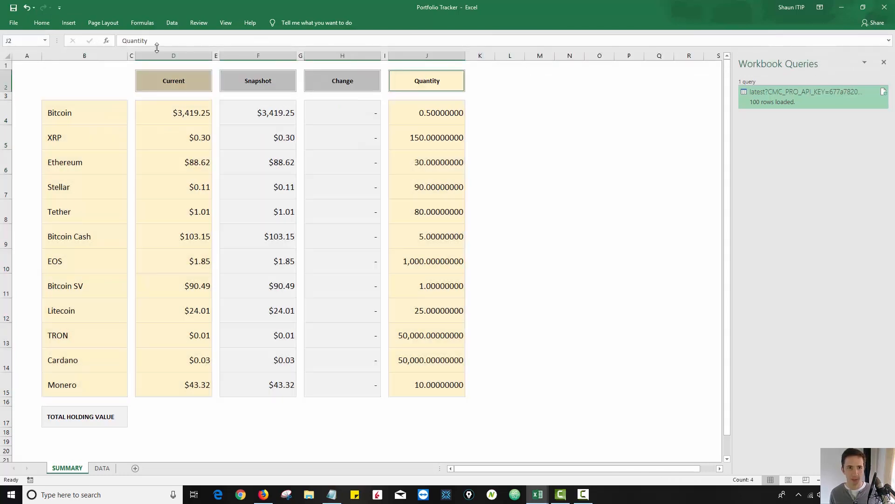
{"action": "left_click", "coordinate": [41, 22]}
{"action": "left_click", "coordinate": [148, 41]}
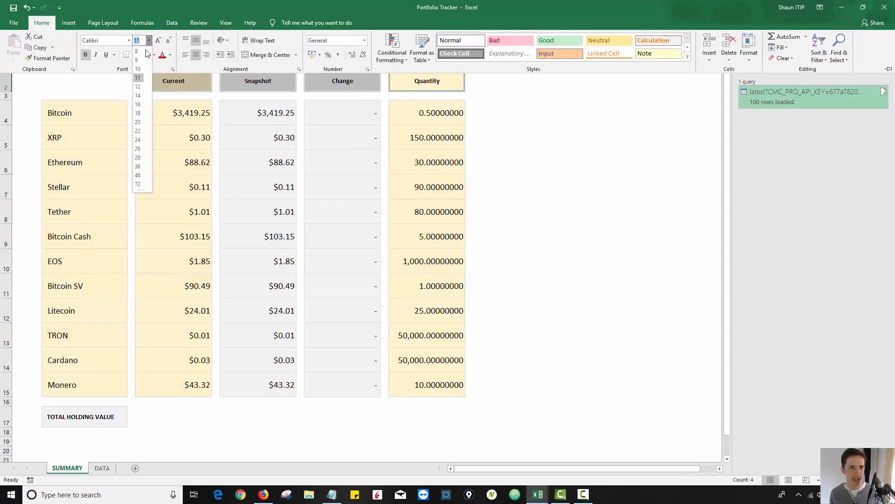
{"action": "left_click", "coordinate": [139, 94]}
{"action": "left_click", "coordinate": [429, 110]}
{"action": "left_click", "coordinate": [532, 115]}
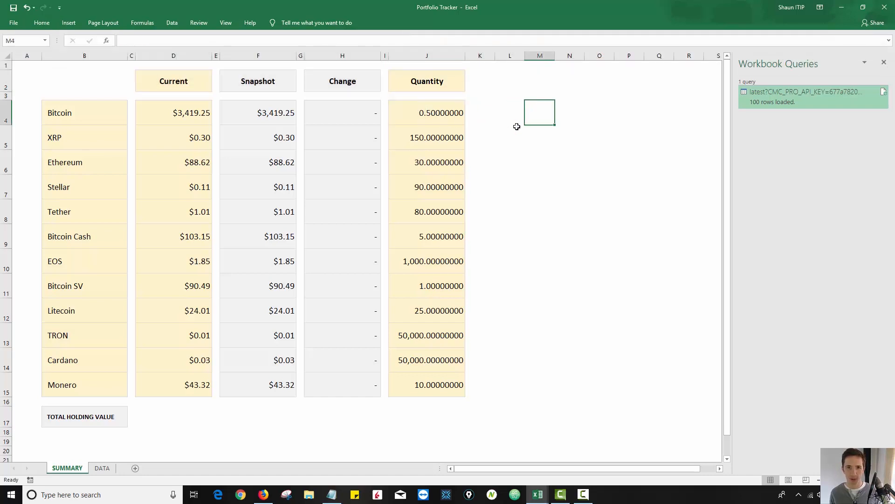
Copy the Change column with its spacer, columns G:H, into columns K:L beside Quantity
{"action": "left_click", "coordinate": [480, 158]}
{"action": "left_click_drag", "start_coordinate": [303, 56], "coordinate": [312, 55]}
{"action": "key", "text": "ctrl+c"}
{"action": "left_click", "coordinate": [475, 55]}
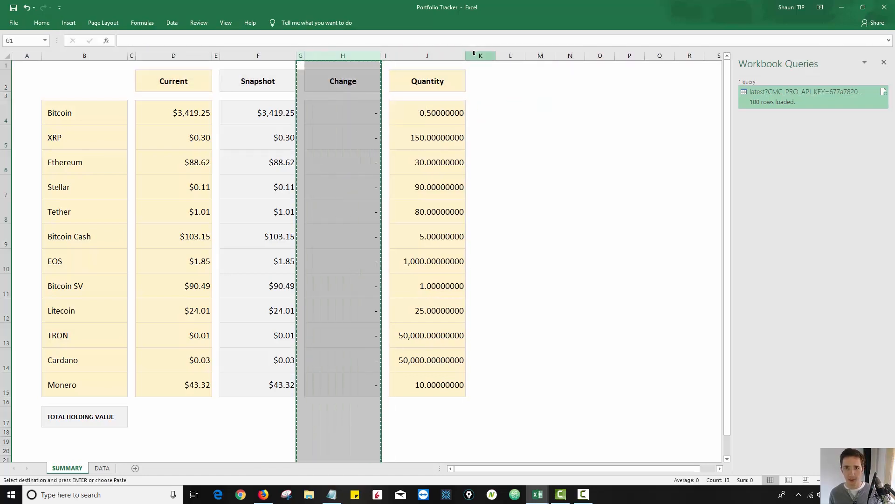
{"action": "key", "text": "ctrl+v"}
{"action": "key", "text": "Escape"}
{"action": "left_click", "coordinate": [502, 79]}
Enter the formula =J4*D4 in L4 to multiply Bitcoin's quantity by its current price
{"action": "left_click", "coordinate": [502, 120]}
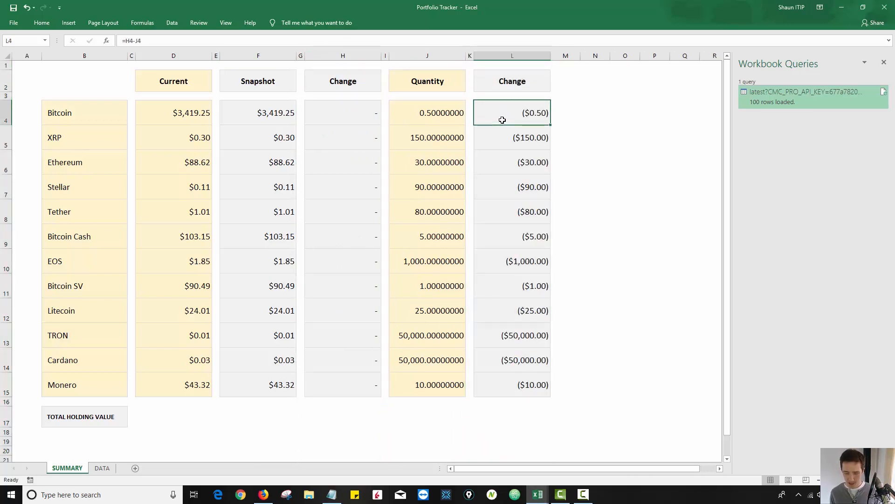
{"action": "type", "text": "="}
{"action": "key", "text": "Left"}
{"action": "key", "text": "Left"}
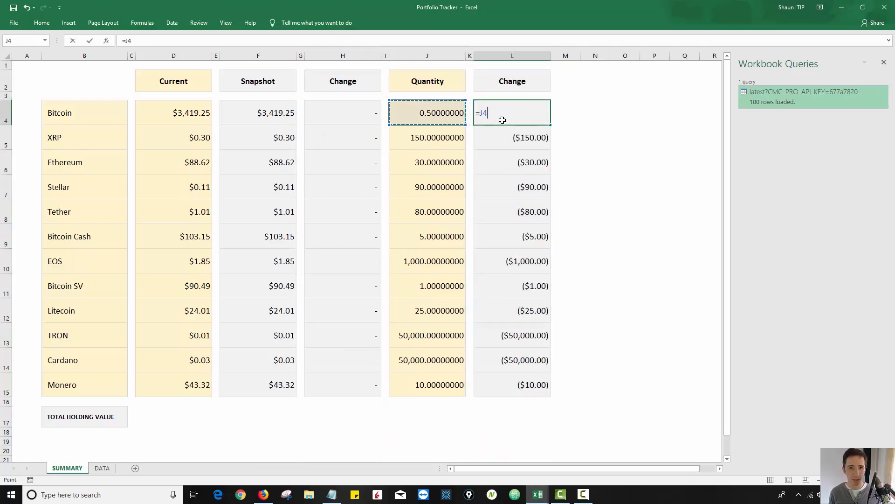
{"action": "type", "text": "*"}
{"action": "key", "text": "Left"}
{"action": "key", "text": "Left"}
{"action": "key", "text": "Left"}
{"action": "key", "text": "Left"}
{"action": "key", "text": "Left"}
{"action": "key", "text": "Left"}
{"action": "key", "text": "Left"}
{"action": "key", "text": "Left"}
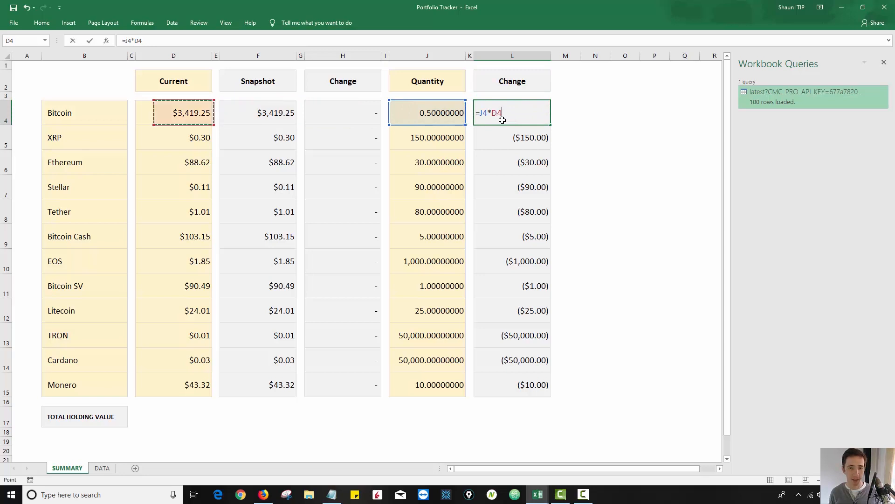
{"action": "key", "text": "Return"}
Copy the Bitcoin holding formula from L4 down through L15 for all the other coins
{"action": "left_click", "coordinate": [503, 118]}
{"action": "key", "text": "ctrl+c"}
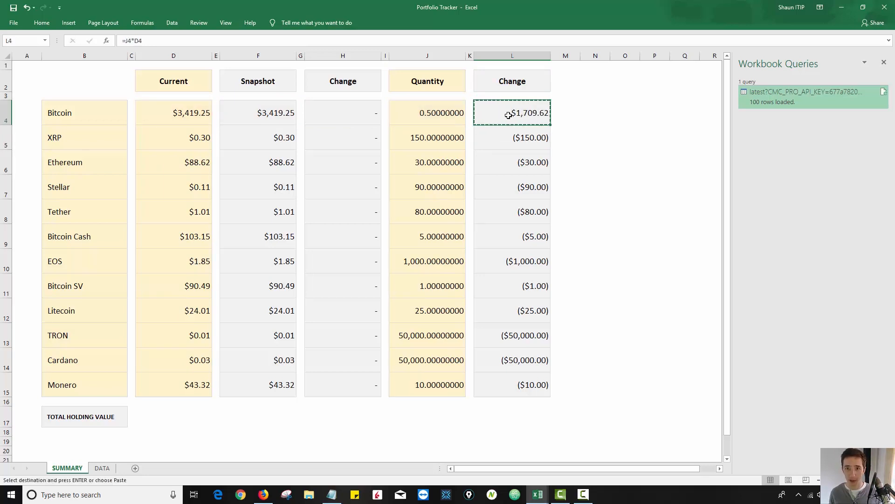
{"action": "left_click_drag", "start_coordinate": [508, 115], "coordinate": [504, 380]}
{"action": "key", "text": "ctrl+v"}
Rename the header in L2 as Holding
{"action": "left_click", "coordinate": [532, 82]}
{"action": "type", "text": "Ho"}
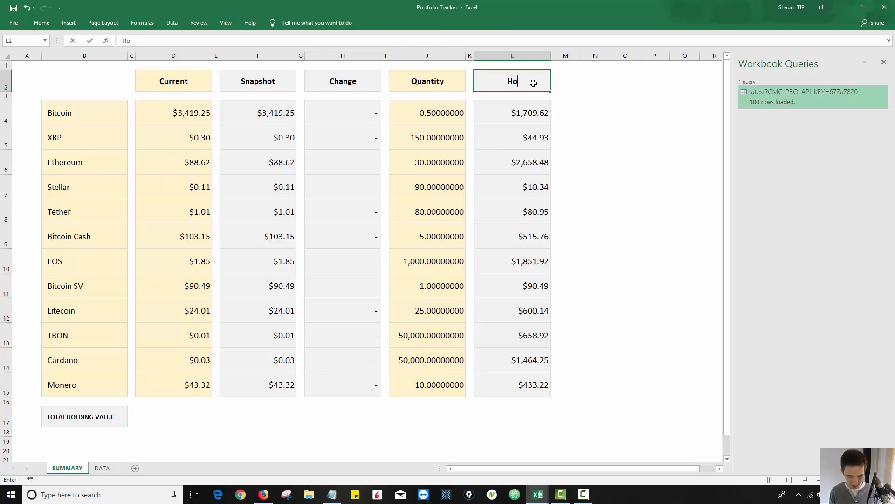
{"action": "type", "text": "lding"}
{"action": "key", "text": "Return"}
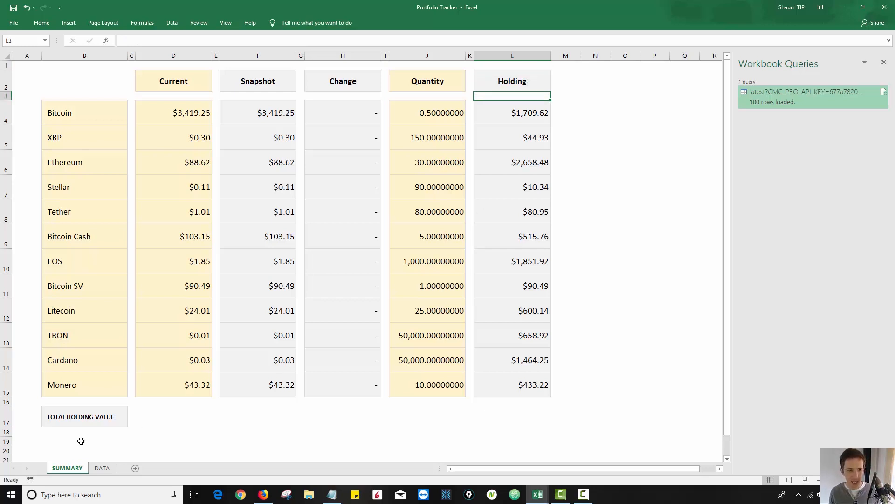
Make the TOTAL HOLDING VALUE row slightly taller and copy the Monero holding cell L15 into L17
{"action": "left_click", "coordinate": [44, 421]}
{"action": "left_click_drag", "start_coordinate": [8, 428], "coordinate": [8, 432]}
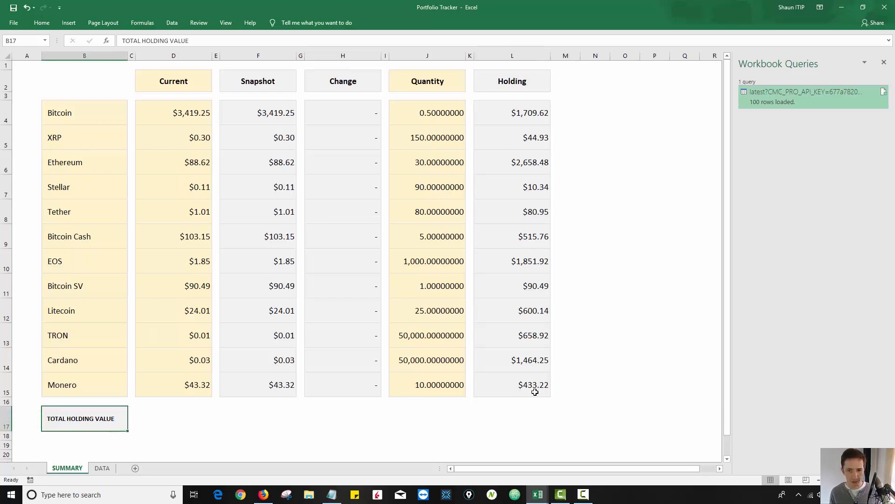
{"action": "left_click", "coordinate": [536, 390]}
{"action": "key", "text": "ctrl+c"}
{"action": "left_click", "coordinate": [503, 416]}
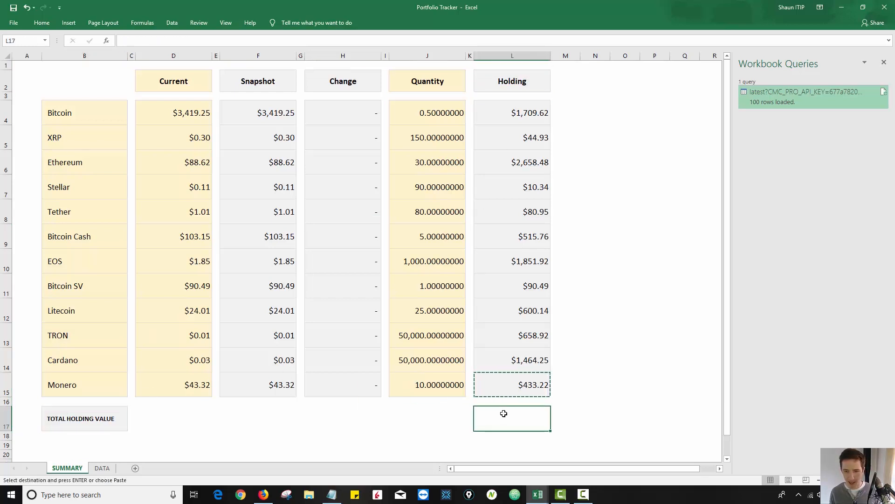
{"action": "key", "text": "ctrl+v"}
{"action": "key", "text": "Escape"}
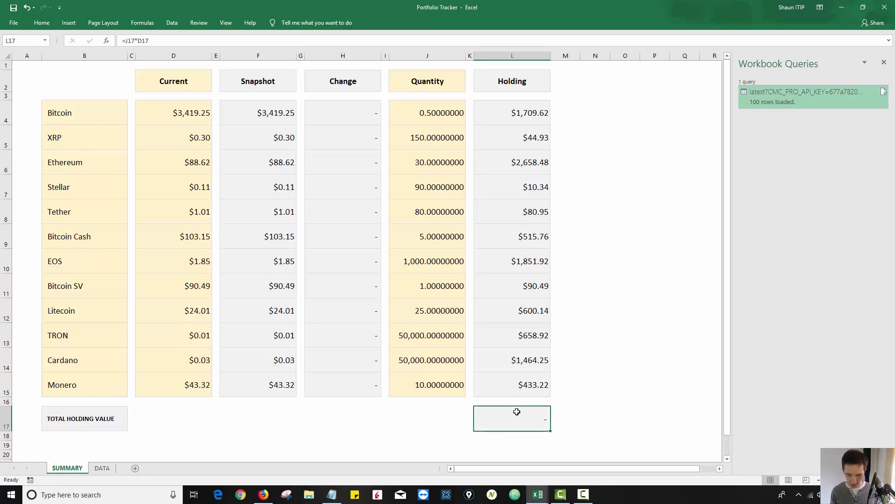
Total the holdings in L17 with =SUM(L4:L16)
{"action": "key", "text": "alt+equal"}
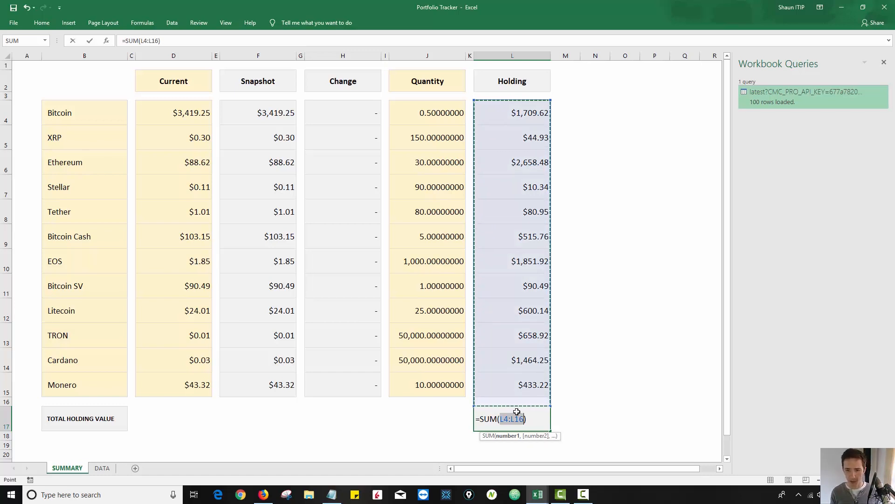
{"action": "key", "text": "Return"}
{"action": "key", "text": "Up"}
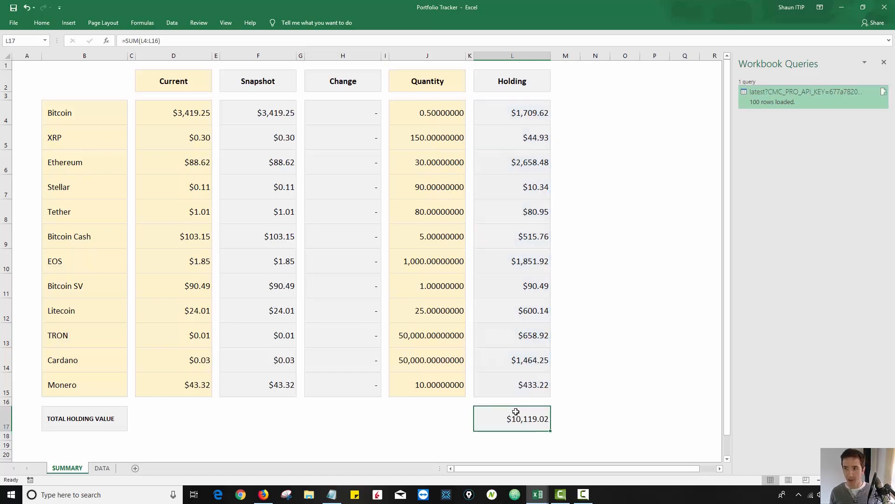
Close the Workbook Queries pane and make the total in L17 bold
{"action": "left_click", "coordinate": [885, 63]}
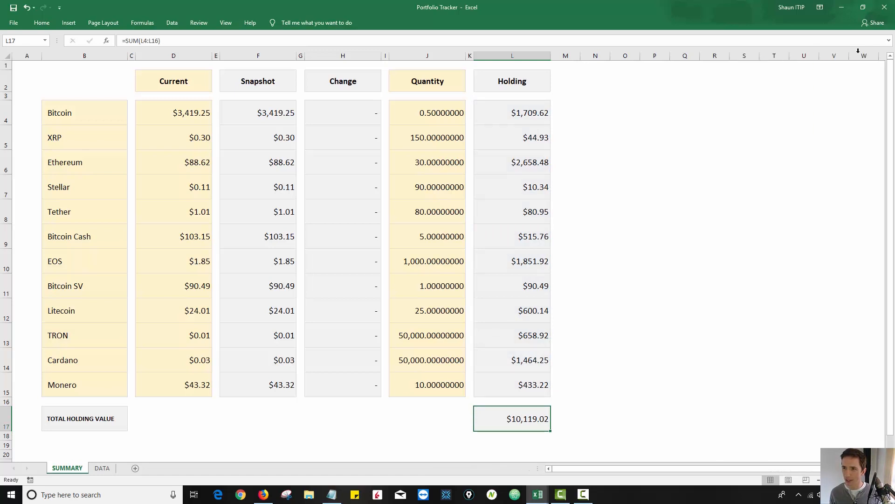
{"action": "key", "text": "F2"}
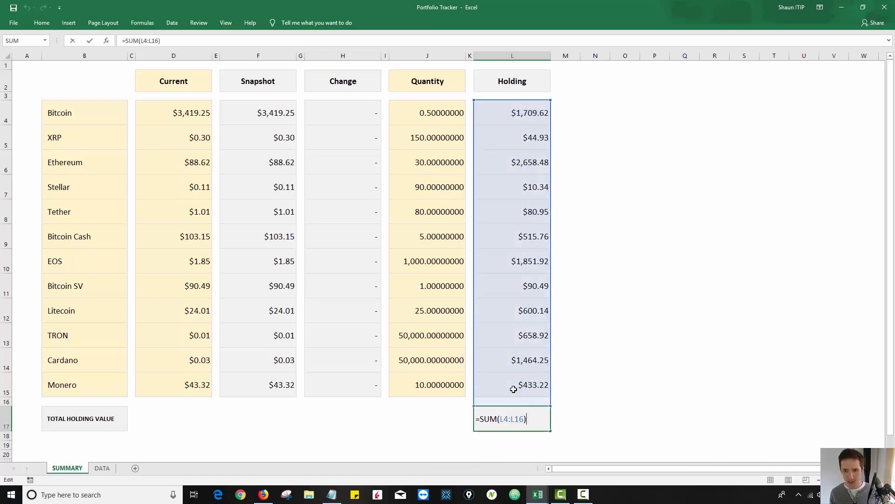
{"action": "key", "text": "Escape"}
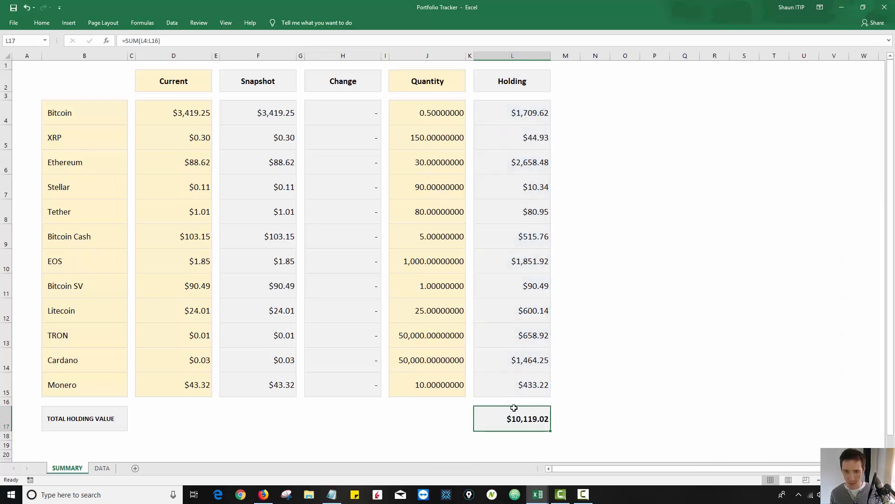
{"action": "left_click", "coordinate": [506, 382]}
{"action": "left_click", "coordinate": [42, 24]}
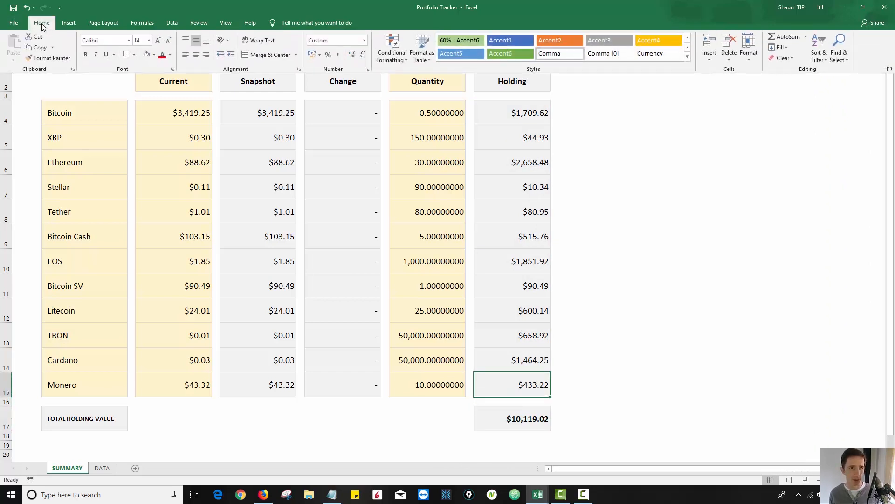
{"action": "left_click", "coordinate": [644, 290]}
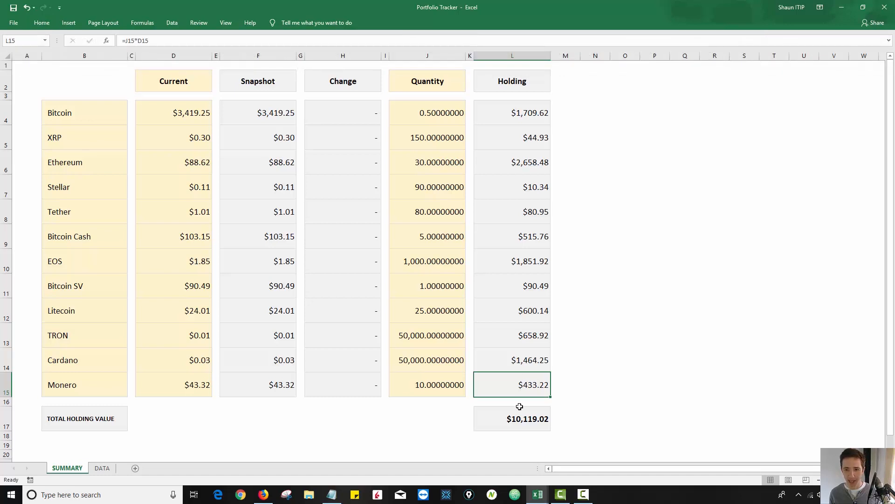
{"action": "left_click", "coordinate": [521, 413]}
{"action": "left_click", "coordinate": [594, 211]}
{"action": "left_click", "coordinate": [565, 112]}
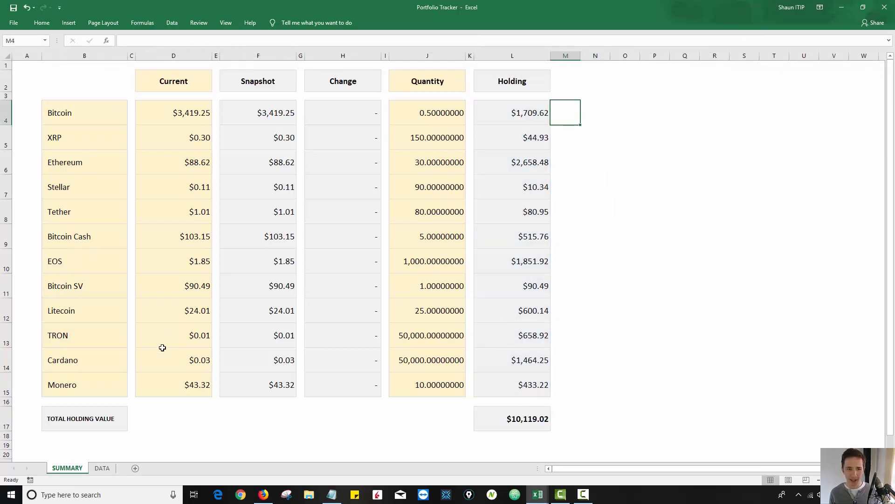
Refresh the coin data table on the DATA sheet and return to the SUMMARY sheet
{"action": "left_click", "coordinate": [102, 468]}
{"action": "right_click", "coordinate": [103, 205]}
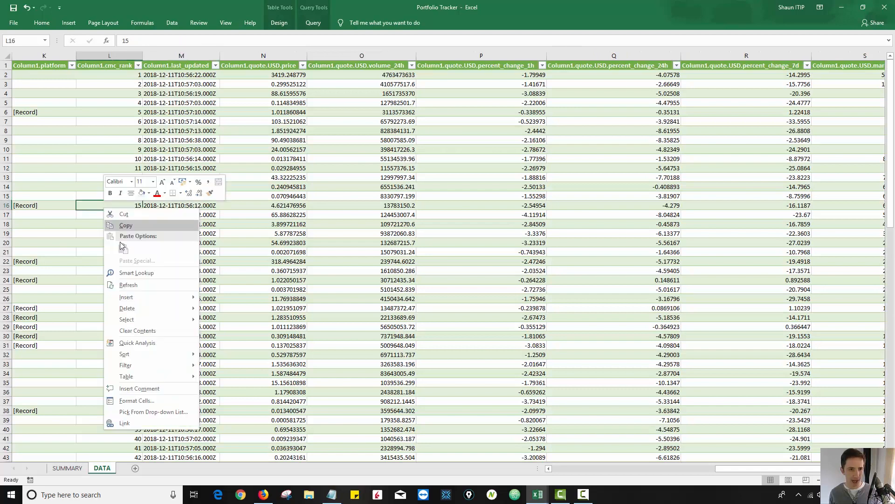
{"action": "left_click", "coordinate": [129, 285]}
{"action": "left_click", "coordinate": [68, 468]}
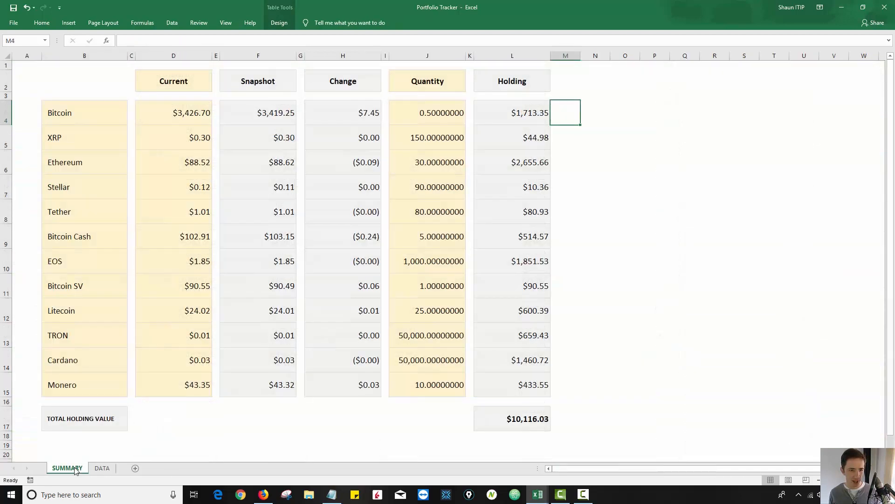
Examine the Change values in H4:H15 against the Current and Snapshot prices
{"action": "left_click_drag", "start_coordinate": [350, 110], "coordinate": [349, 384]}
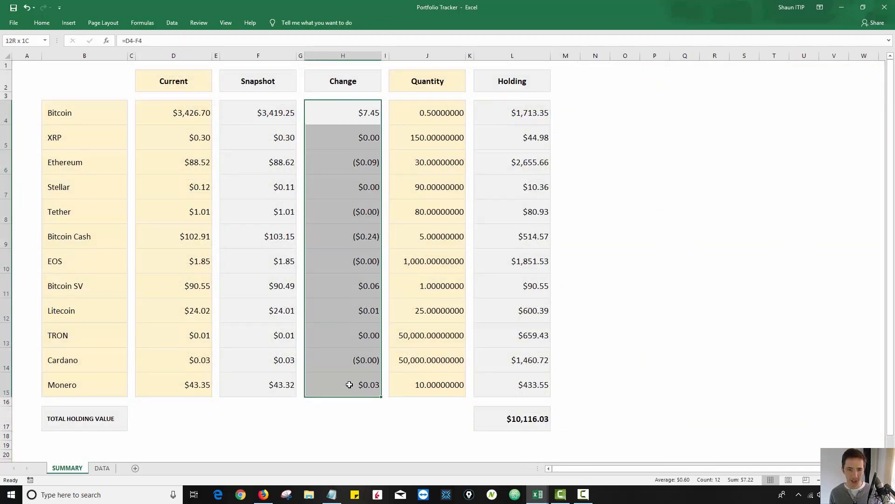
{"action": "left_click_drag", "start_coordinate": [205, 117], "coordinate": [170, 381]}
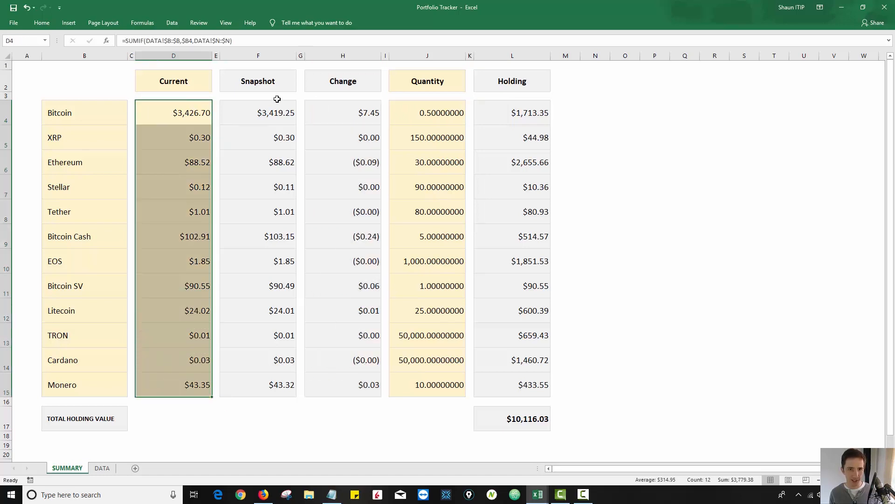
{"action": "left_click", "coordinate": [275, 112]}
{"action": "left_click_drag", "start_coordinate": [274, 164], "coordinate": [266, 375]}
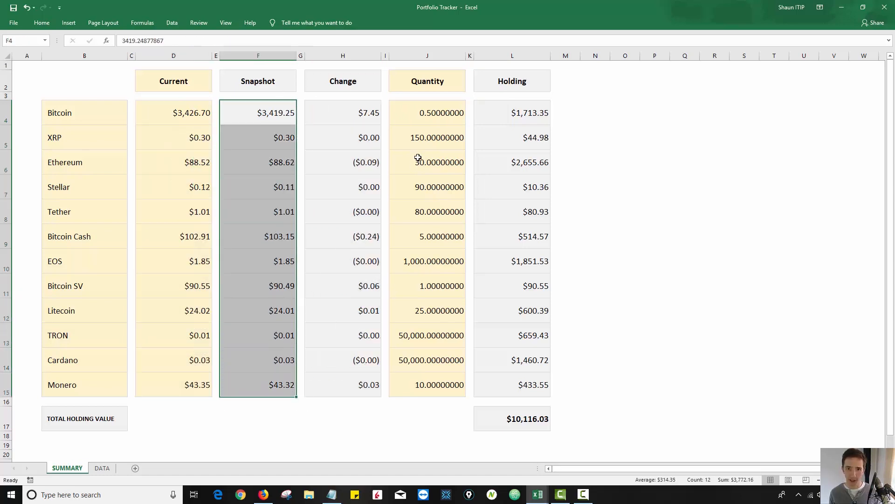
{"action": "left_click_drag", "start_coordinate": [346, 381], "coordinate": [343, 380]}
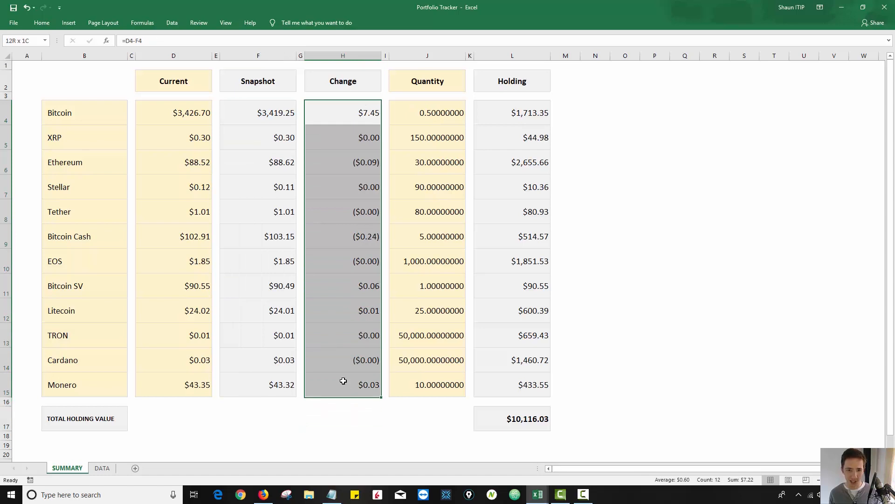
{"action": "left_click", "coordinate": [344, 381]}
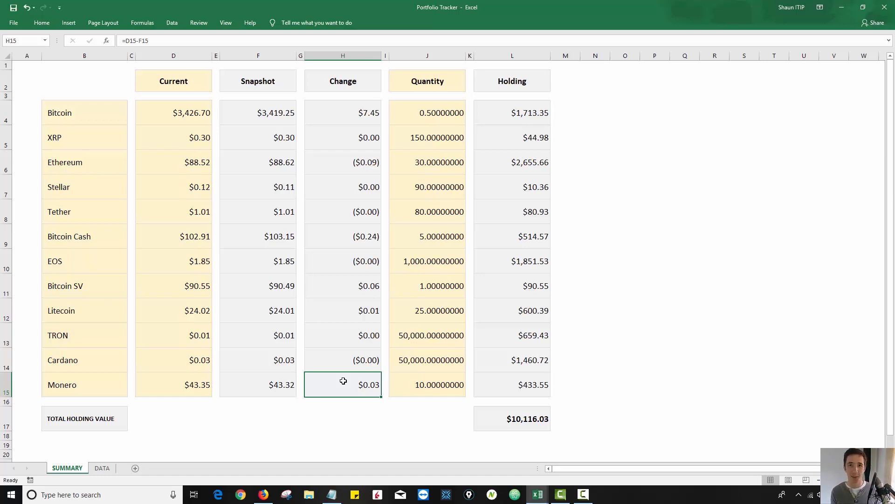
Refresh the DATA sheet's query table once more and go back to SUMMARY
{"action": "left_click", "coordinate": [100, 468]}
{"action": "right_click", "coordinate": [135, 261]}
{"action": "left_click", "coordinate": [160, 335]}
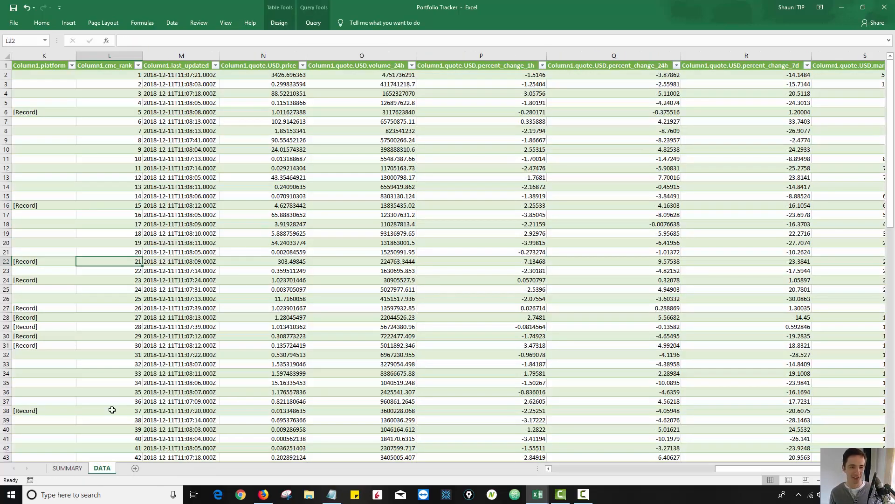
{"action": "left_click", "coordinate": [77, 467]}
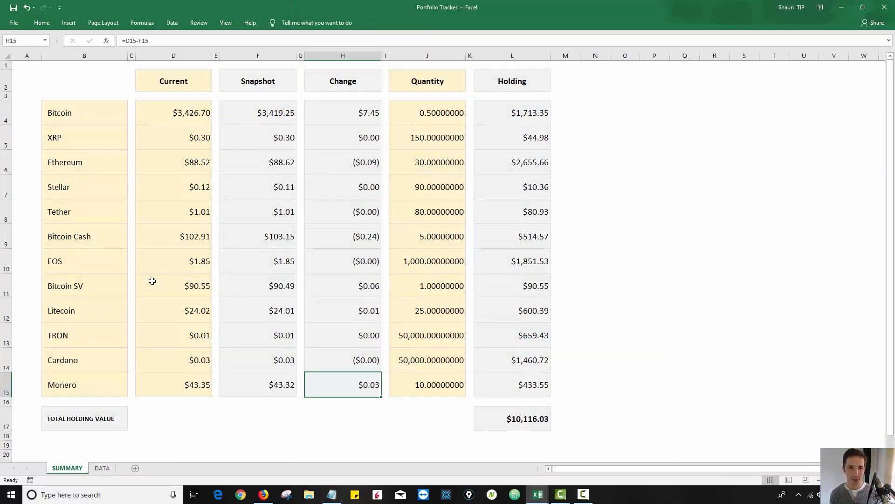
Compare the Current prices in column D with the Snapshot prices in column F
{"action": "left_click_drag", "start_coordinate": [184, 97], "coordinate": [200, 374]}
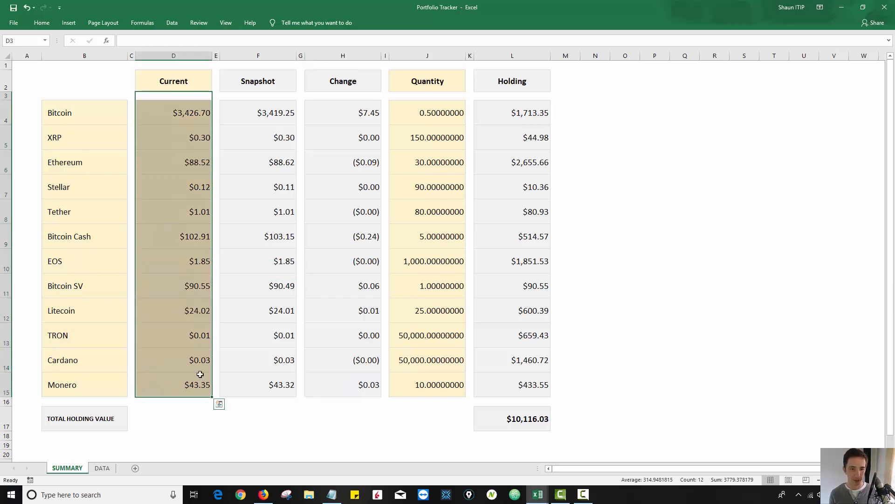
{"action": "left_click_drag", "start_coordinate": [261, 335], "coordinate": [262, 100]}
{"action": "left_click", "coordinate": [261, 114]}
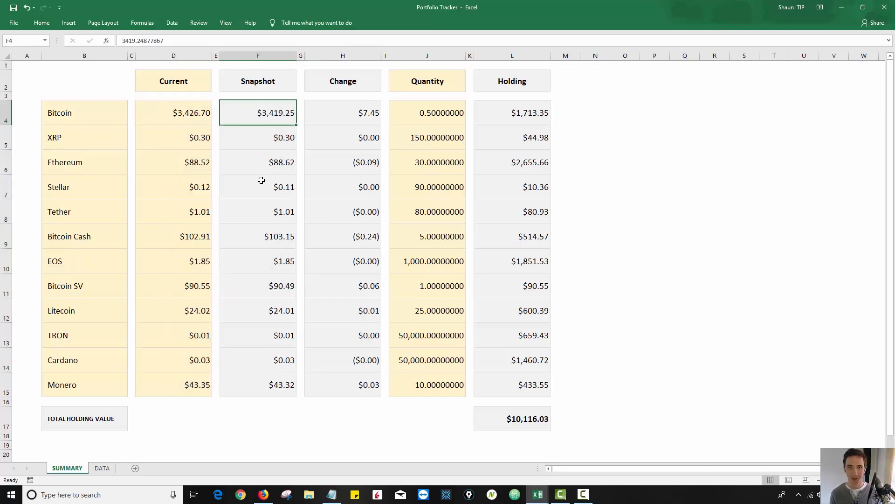